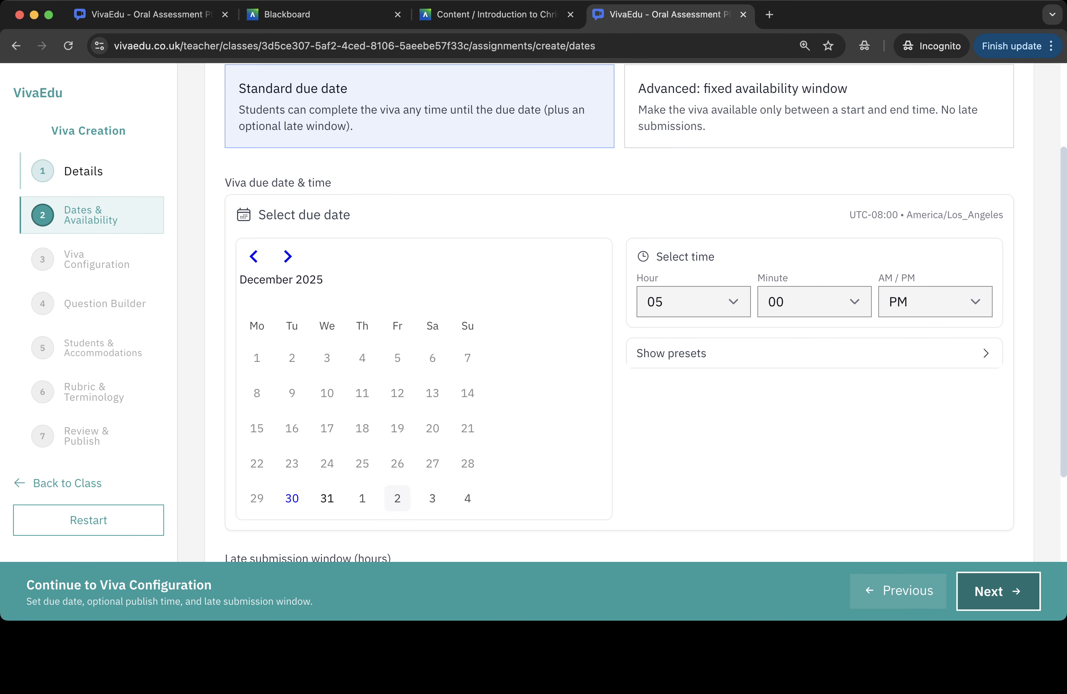
- Set the viva due date to Friday, January 2, 2026 at 5:00 PM and continue to the viva configuration
{"action": "left_click", "coordinate": [397, 498]}
{"action": "scroll", "coordinate": [398, 498], "scroll_direction": "up", "scroll_amount": 2}
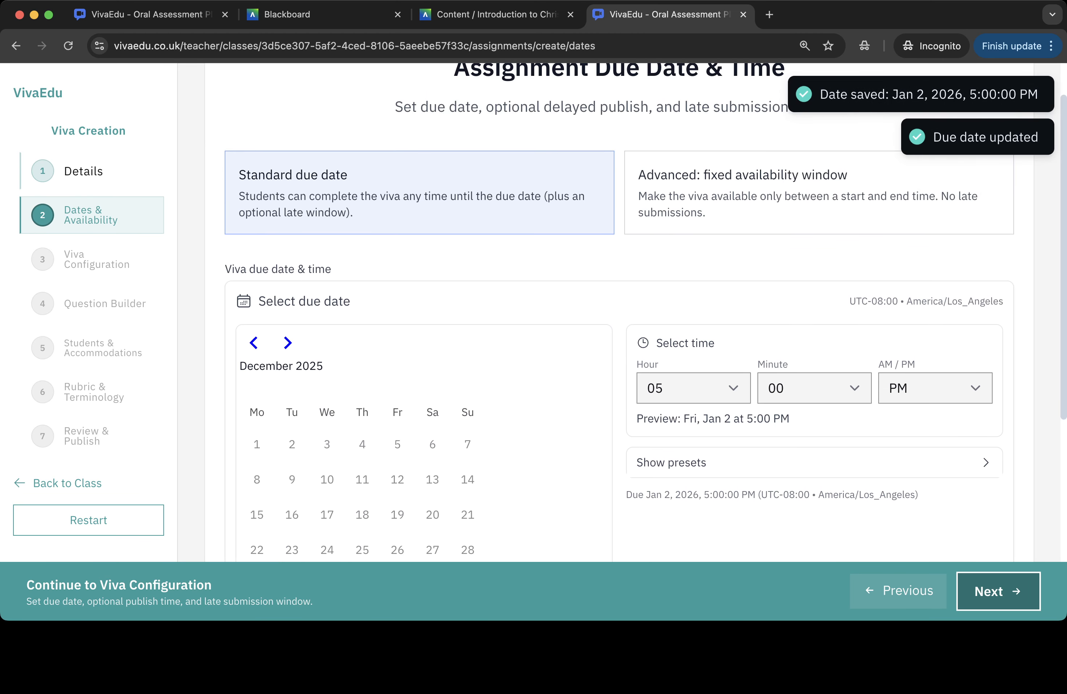
{"action": "scroll", "coordinate": [397, 498], "scroll_direction": "up", "scroll_amount": 1}
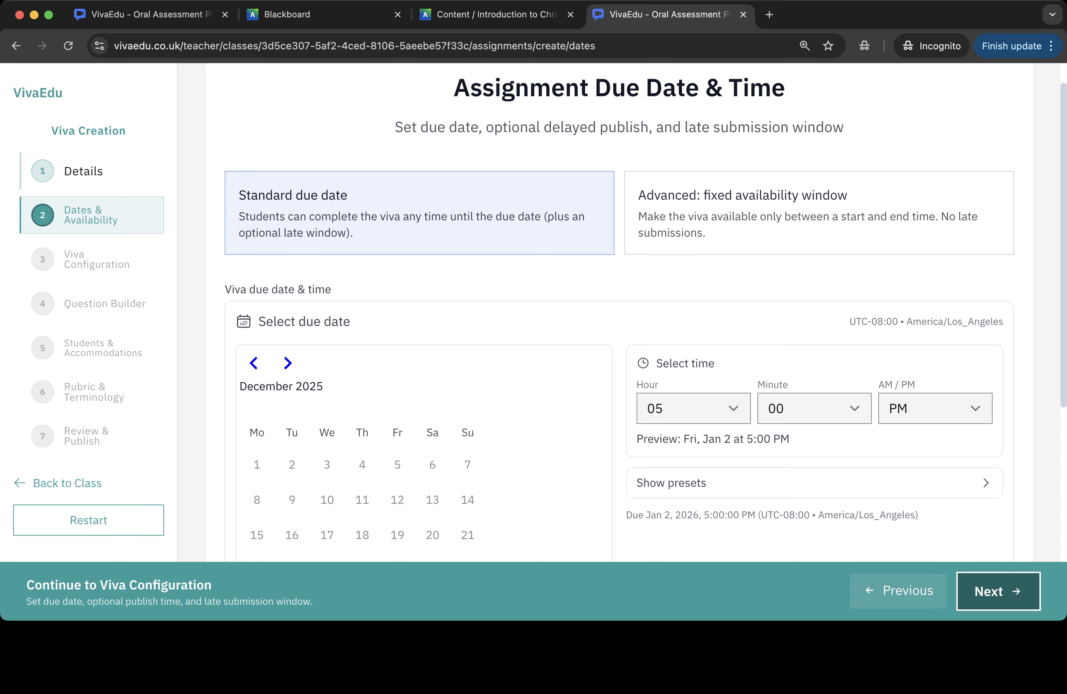
{"action": "left_click", "coordinate": [998, 591]}
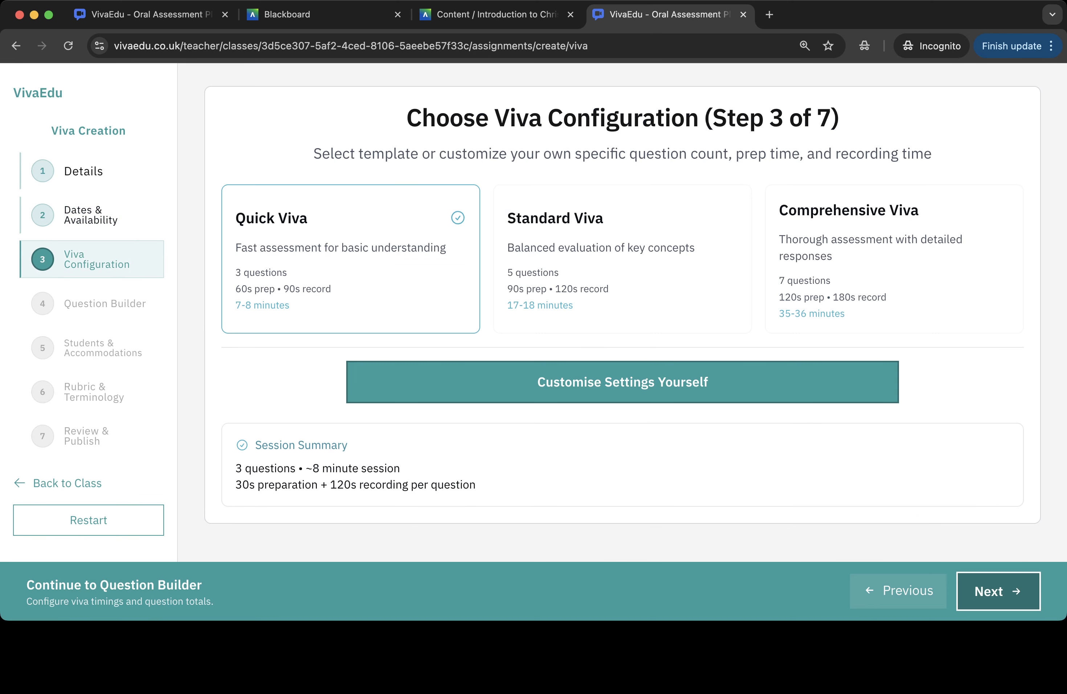
- Choose the Quick Viva template, open its custom settings, and raise the total questions to 4
{"action": "left_click", "coordinate": [361, 279]}
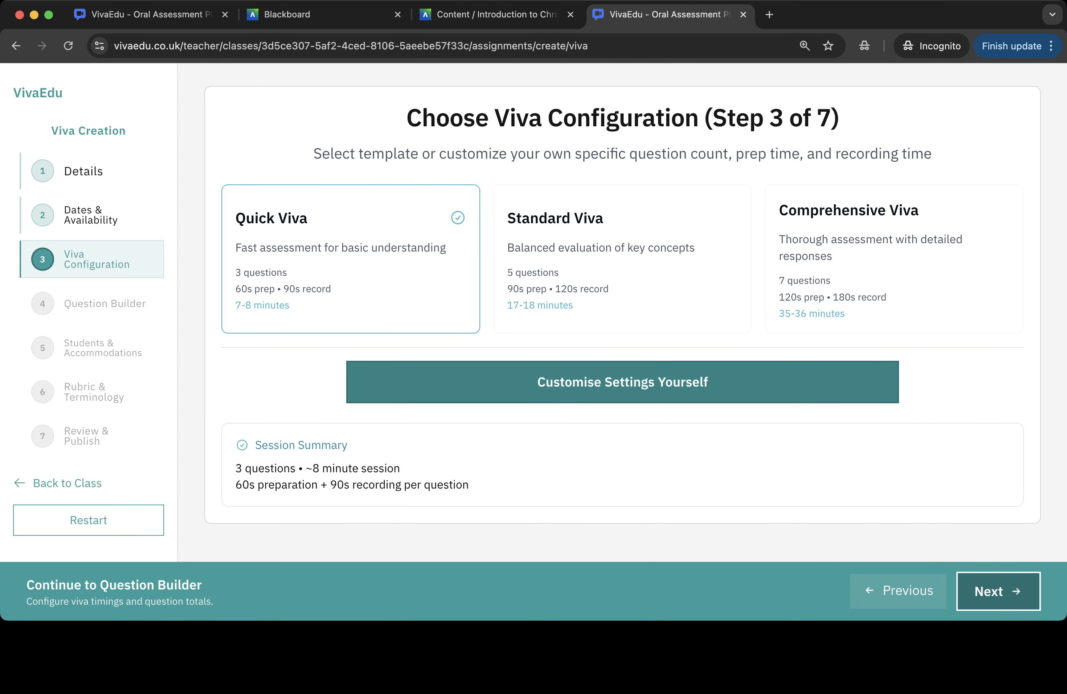
{"action": "left_click", "coordinate": [478, 383]}
{"action": "scroll", "coordinate": [477, 382], "scroll_direction": "down", "scroll_amount": 4}
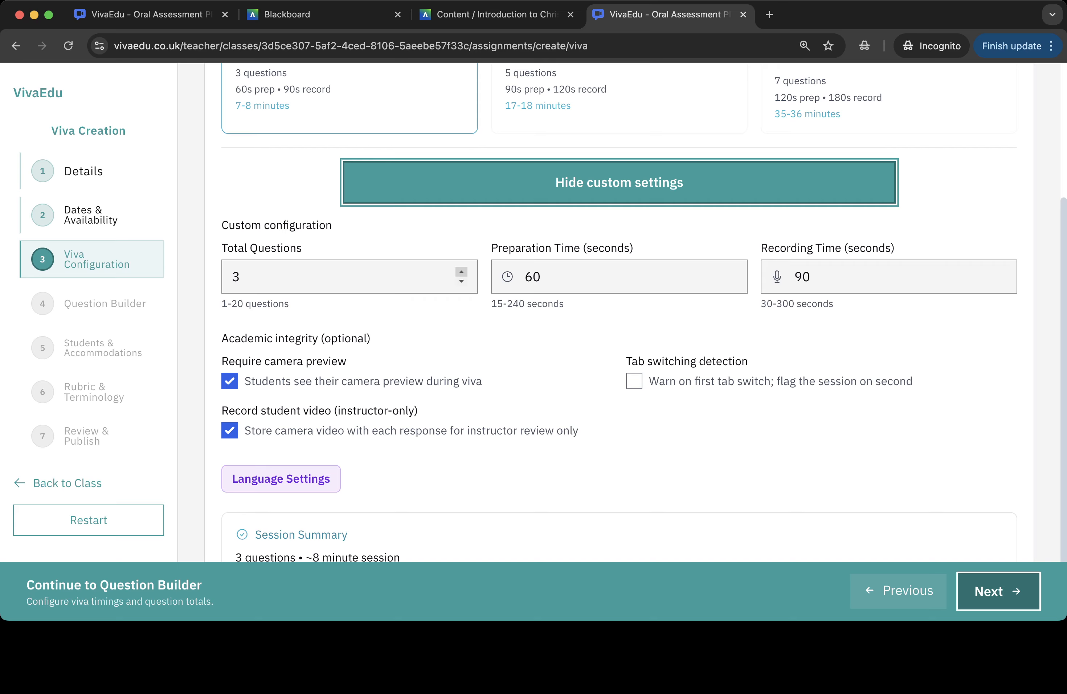
{"action": "left_click", "coordinate": [461, 272]}
- Set the preparation time to 120 seconds and continue to the Question Builder
{"action": "left_click", "coordinate": [507, 276]}
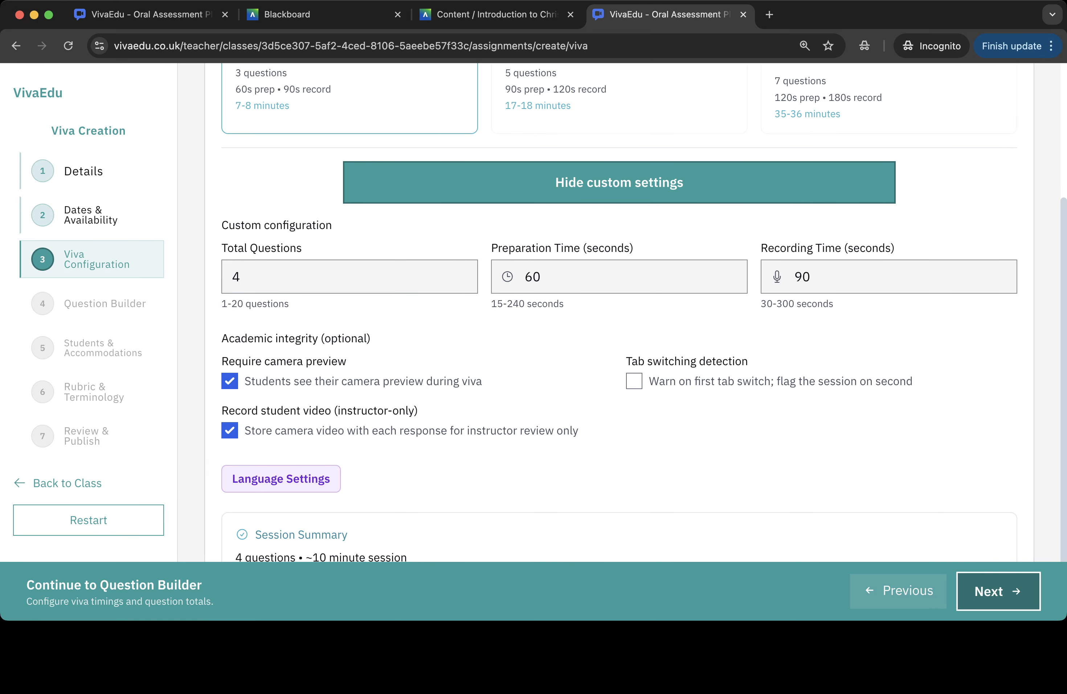
{"action": "left_click", "coordinate": [568, 276]}
{"action": "key", "text": "BackSpace"}
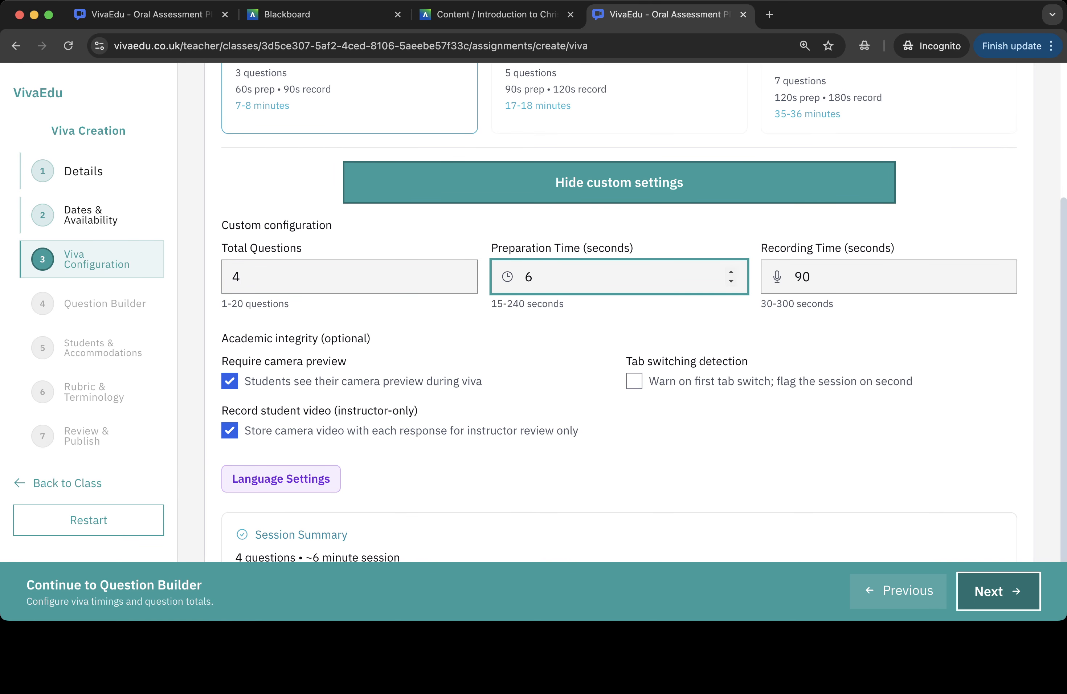
{"action": "key", "text": "BackSpace"}
{"action": "type", "text": "120"}
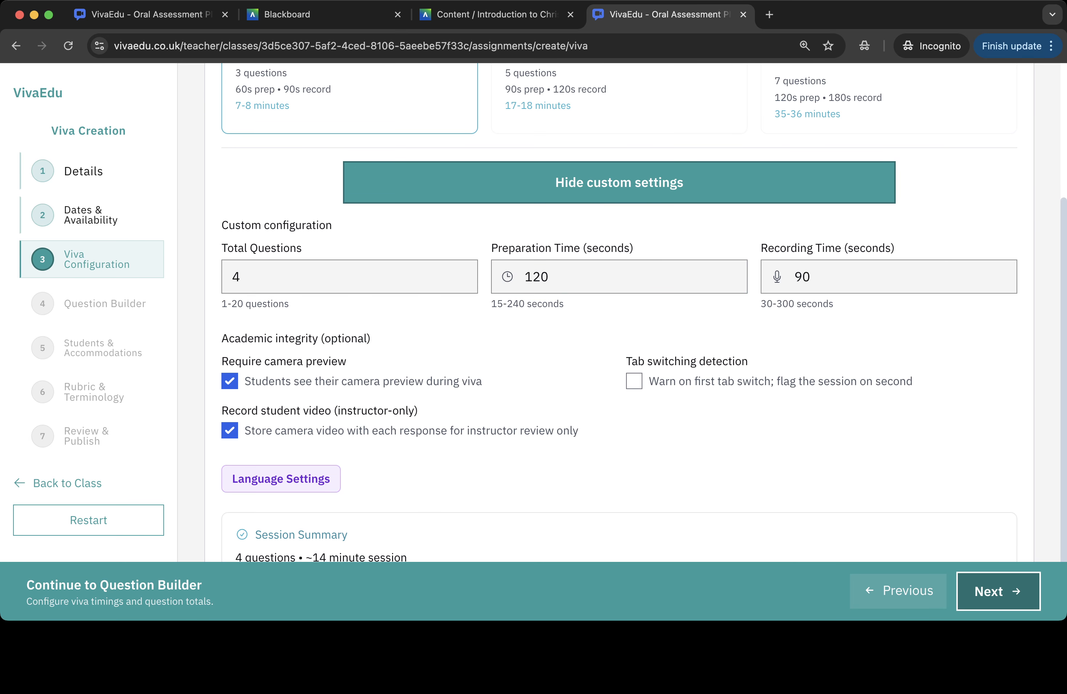
{"action": "scroll", "coordinate": [620, 311], "scroll_direction": "down", "scroll_amount": 1}
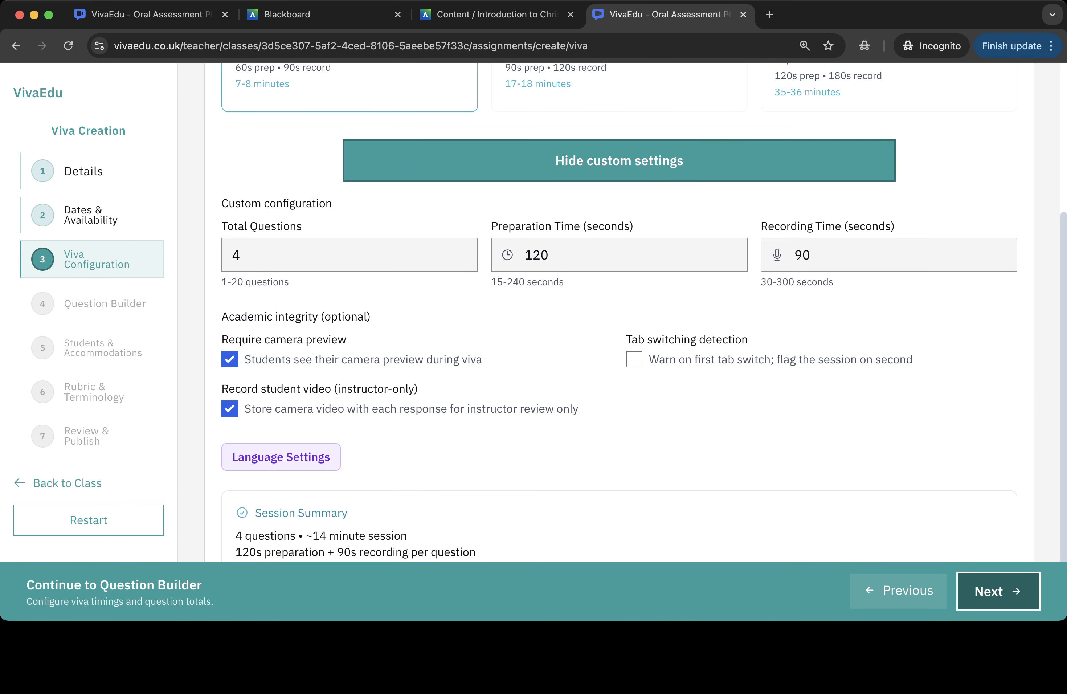
{"action": "left_click", "coordinate": [998, 591]}
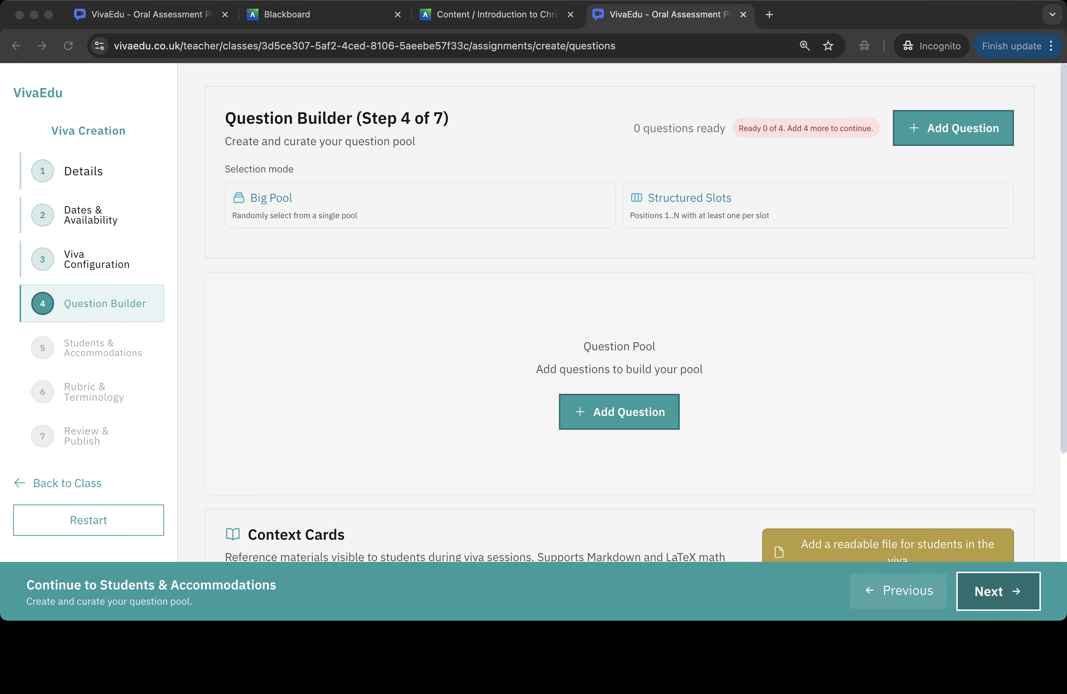
- Add a context card from Luke_10_Reference_Materials.pdf with all four pages selected for students
{"action": "scroll", "coordinate": [620, 311], "scroll_direction": "down", "scroll_amount": 5}
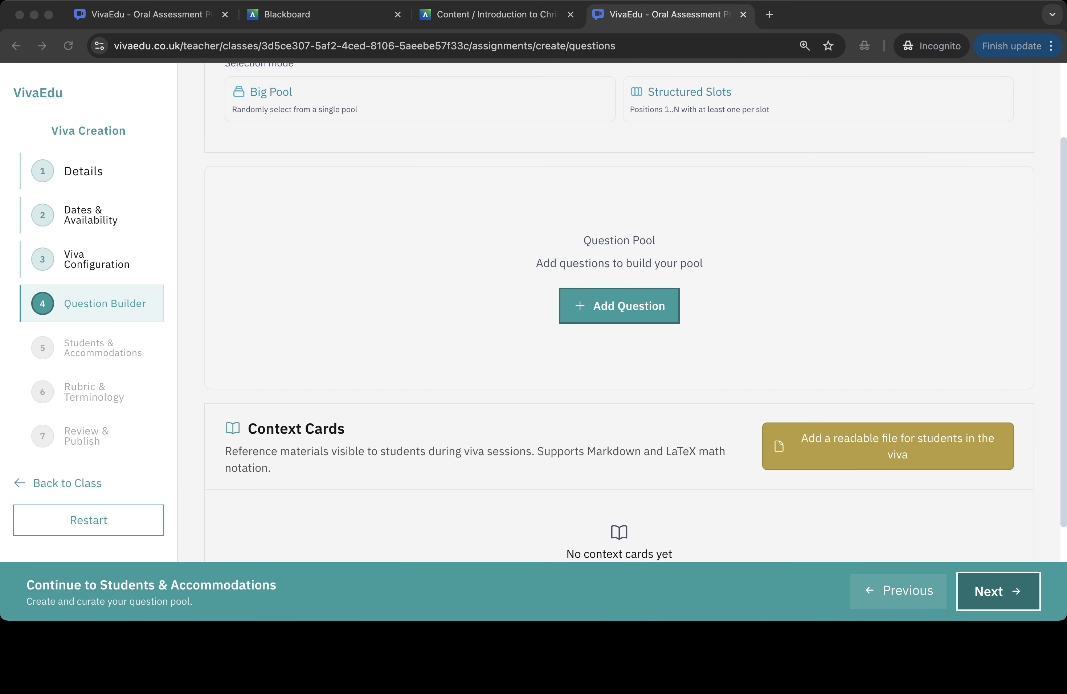
{"action": "scroll", "coordinate": [619, 311], "scroll_direction": "up", "scroll_amount": 3}
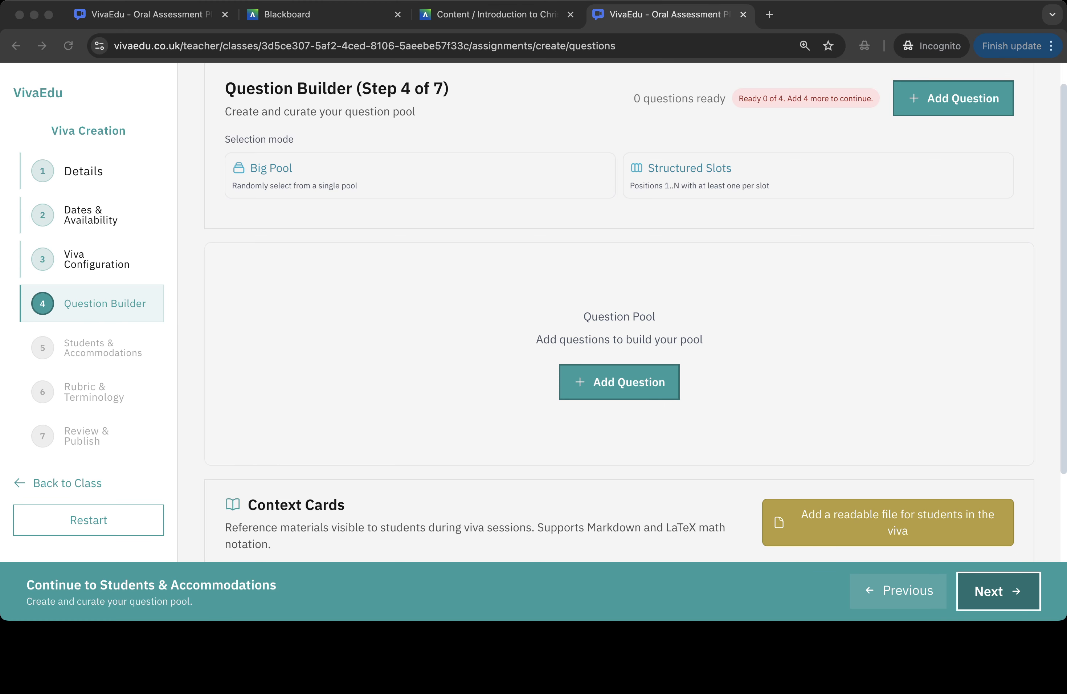
{"action": "scroll", "coordinate": [631, 311], "scroll_direction": "up", "scroll_amount": 1}
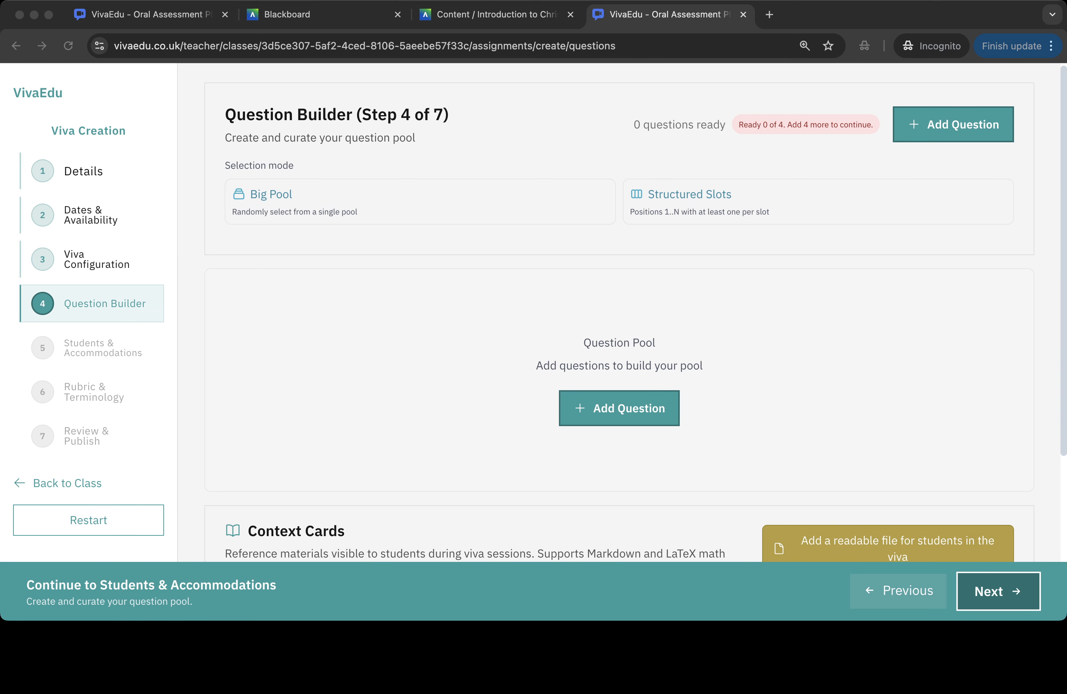
{"action": "scroll", "coordinate": [634, 313], "scroll_direction": "down", "scroll_amount": 2}
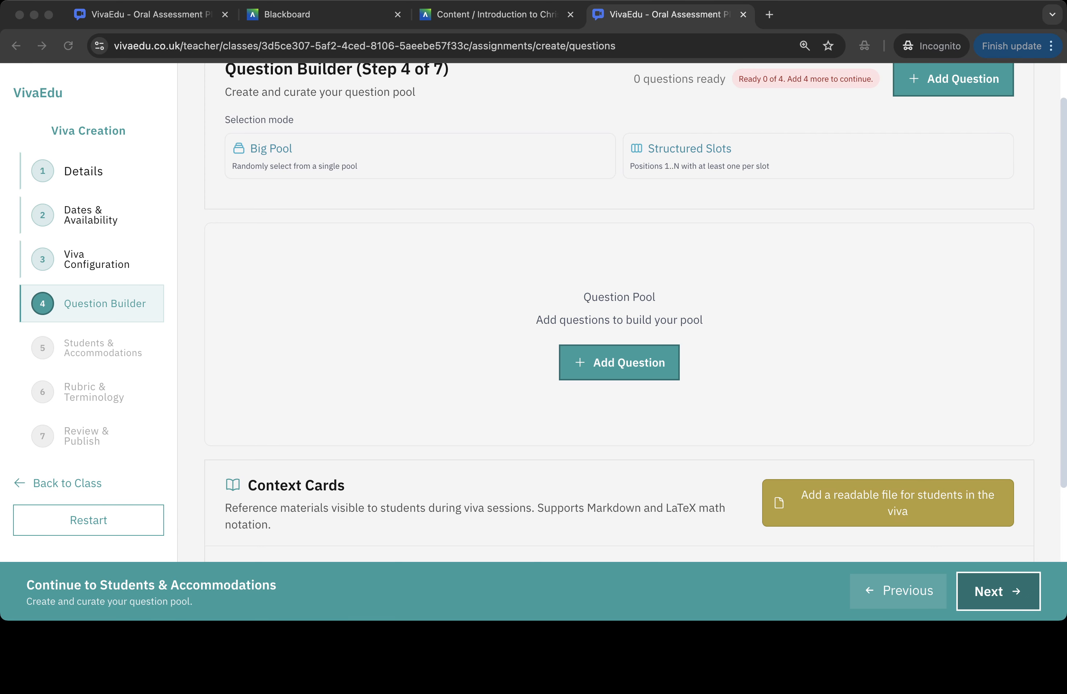
{"action": "left_click", "coordinate": [888, 502]}
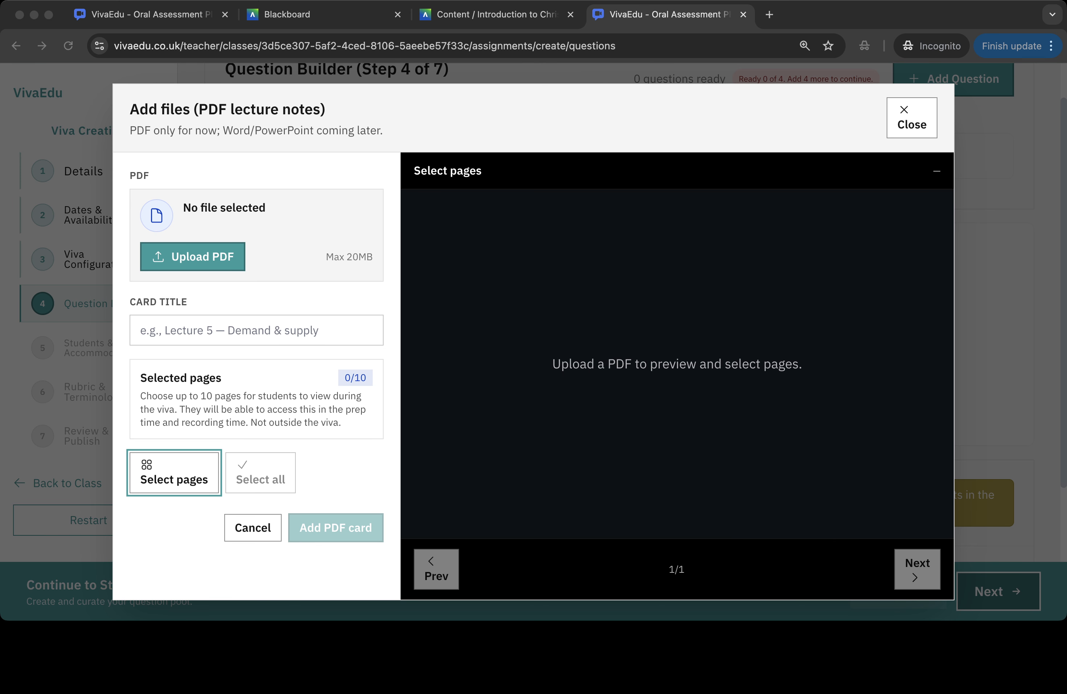
{"action": "left_click", "coordinate": [192, 256]}
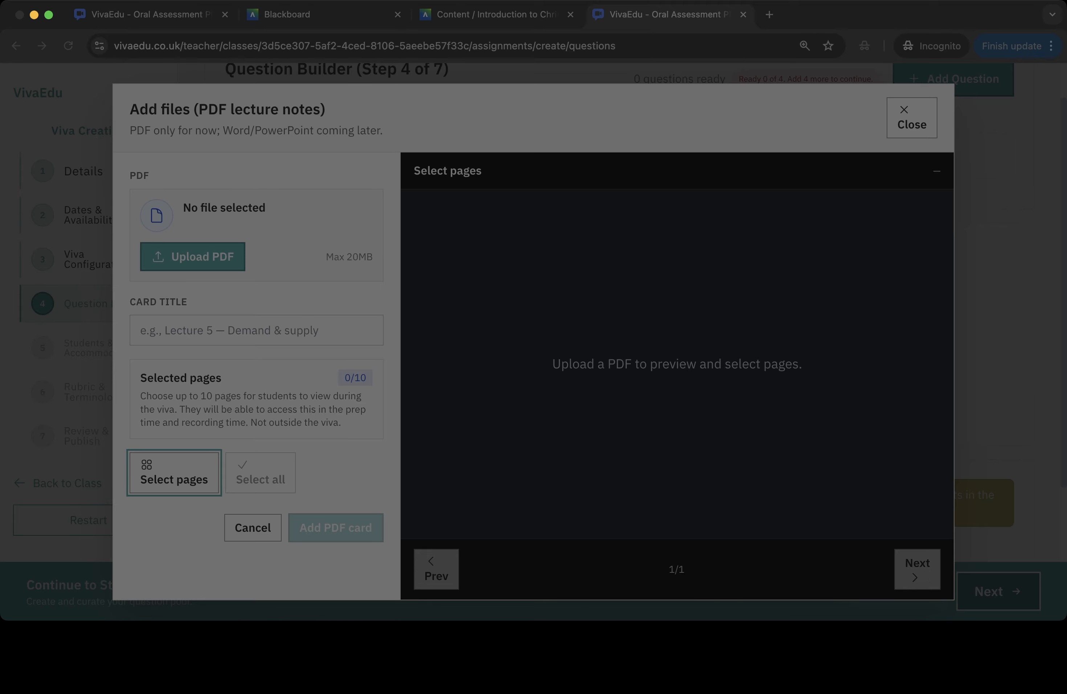
{"action": "key", "text": "Return"}
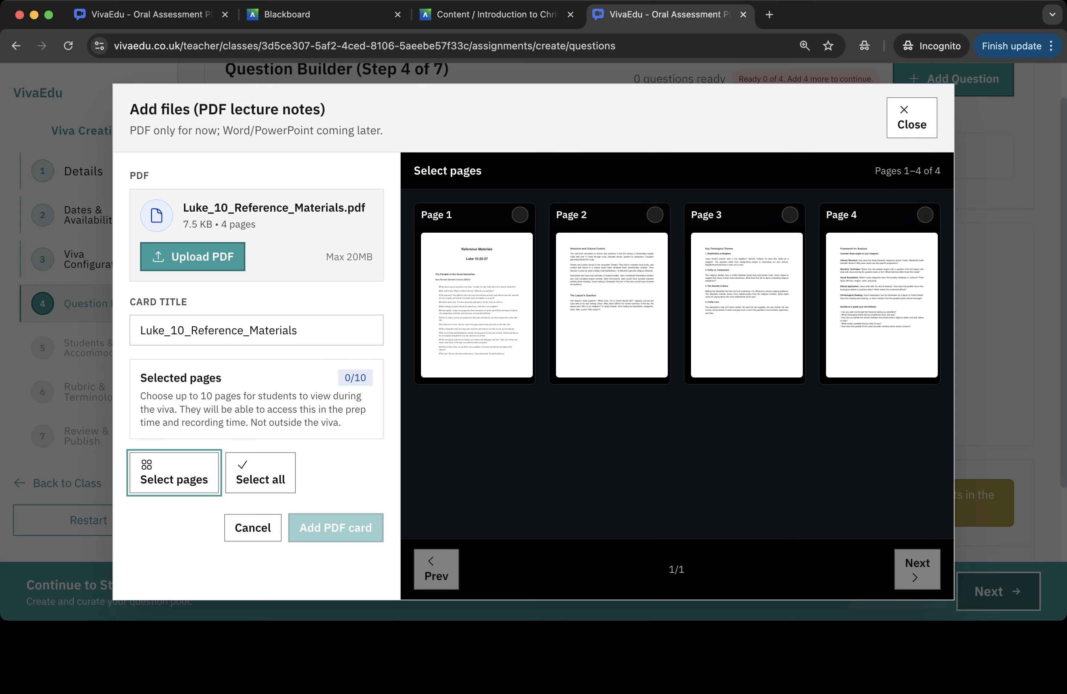
{"action": "left_click", "coordinate": [260, 472]}
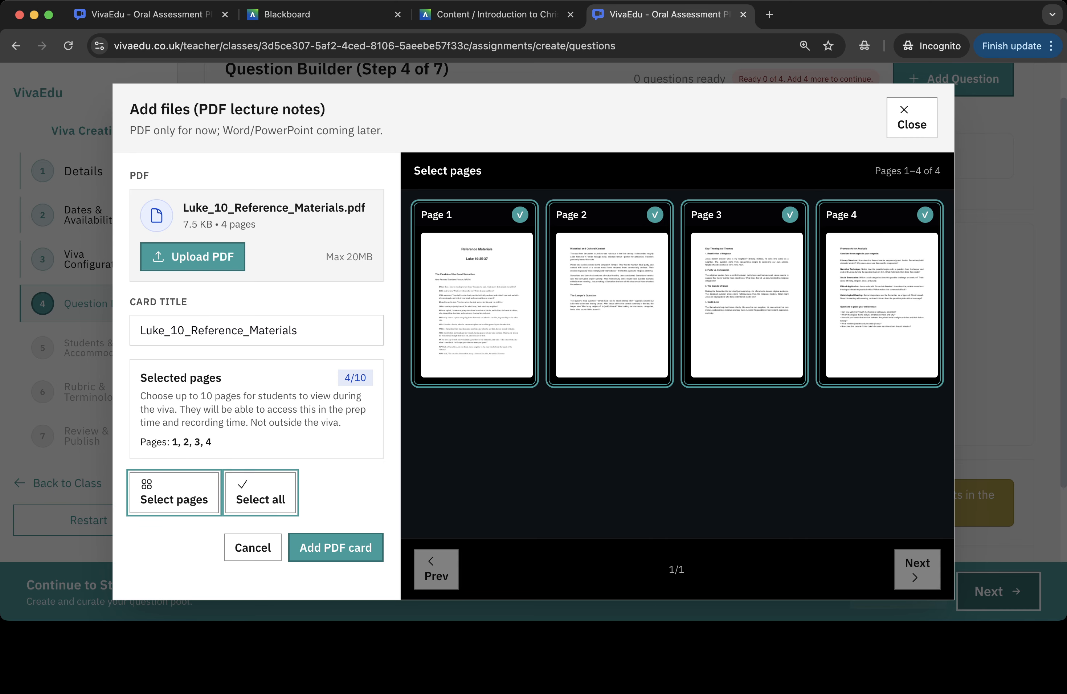
{"action": "left_click", "coordinate": [335, 547]}
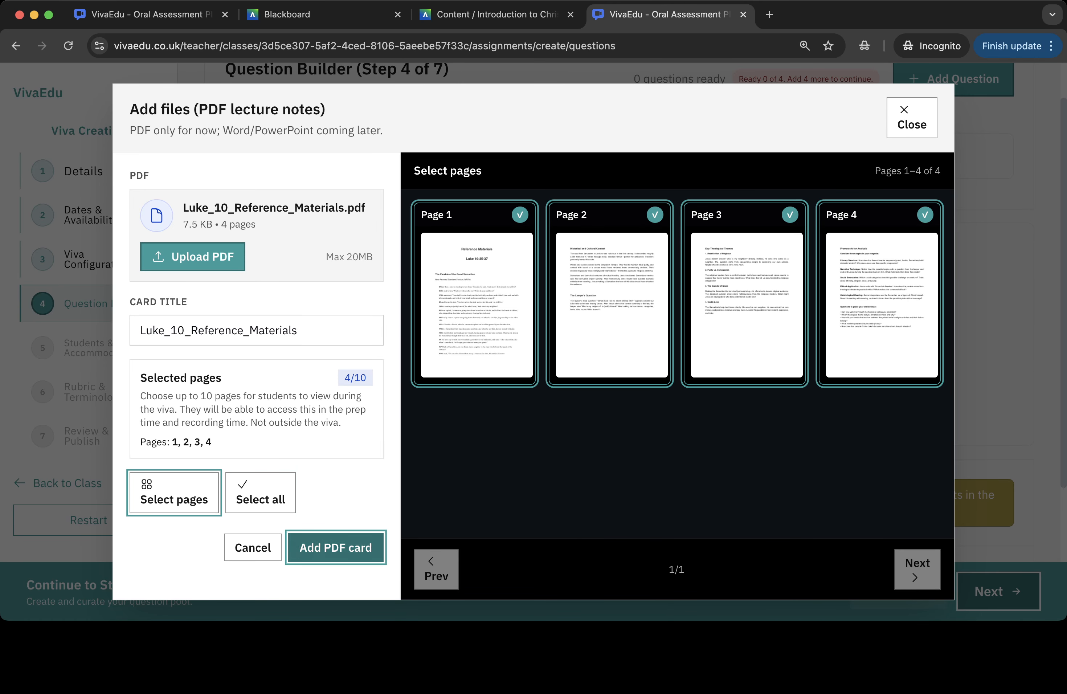
- Add a pasted question asking about the priest and Levite passing by in verses 31 and 32
{"action": "scroll", "coordinate": [619, 388], "scroll_direction": "up", "scroll_amount": 2}
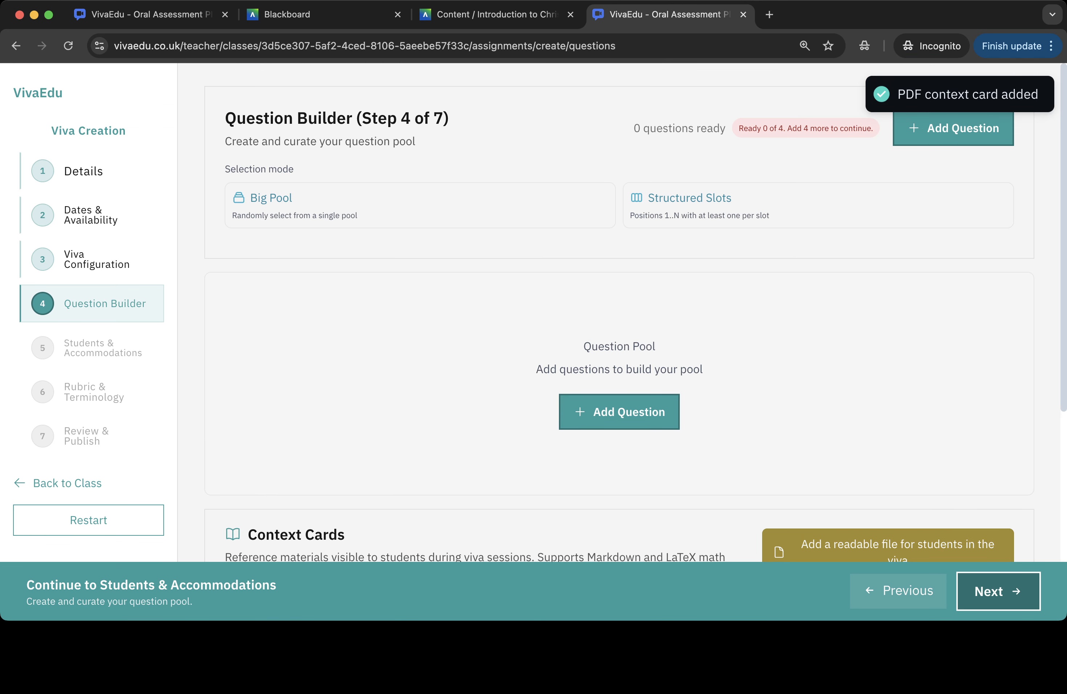
{"action": "left_click", "coordinate": [619, 412]}
{"action": "key", "text": "super+Tab"}
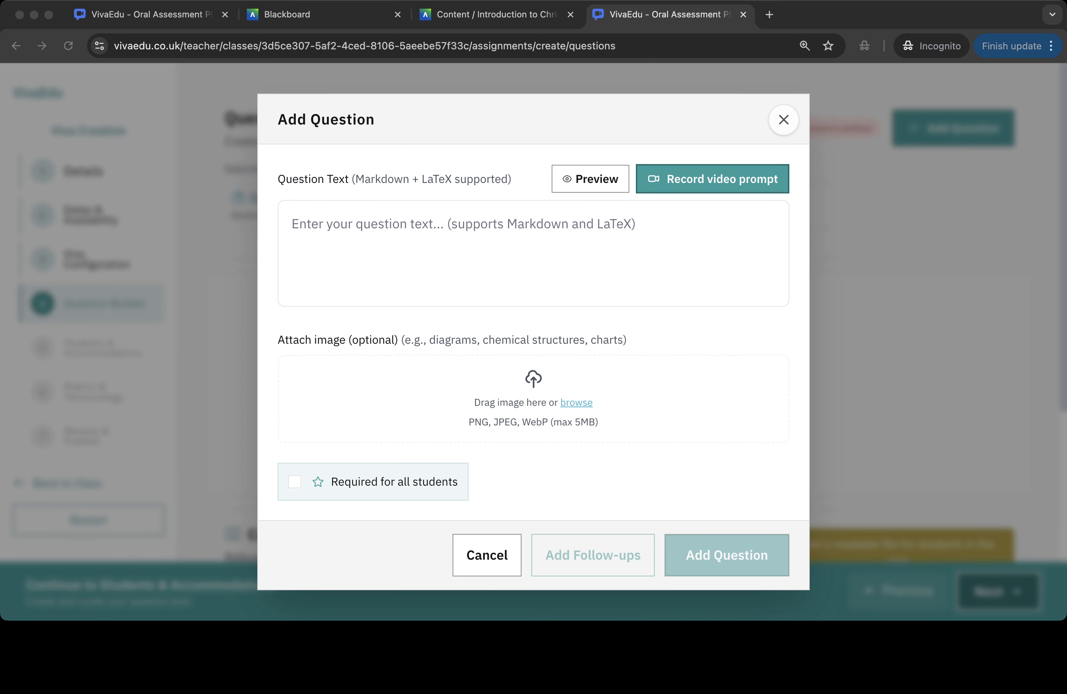
{"action": "key", "text": "super+Tab"}
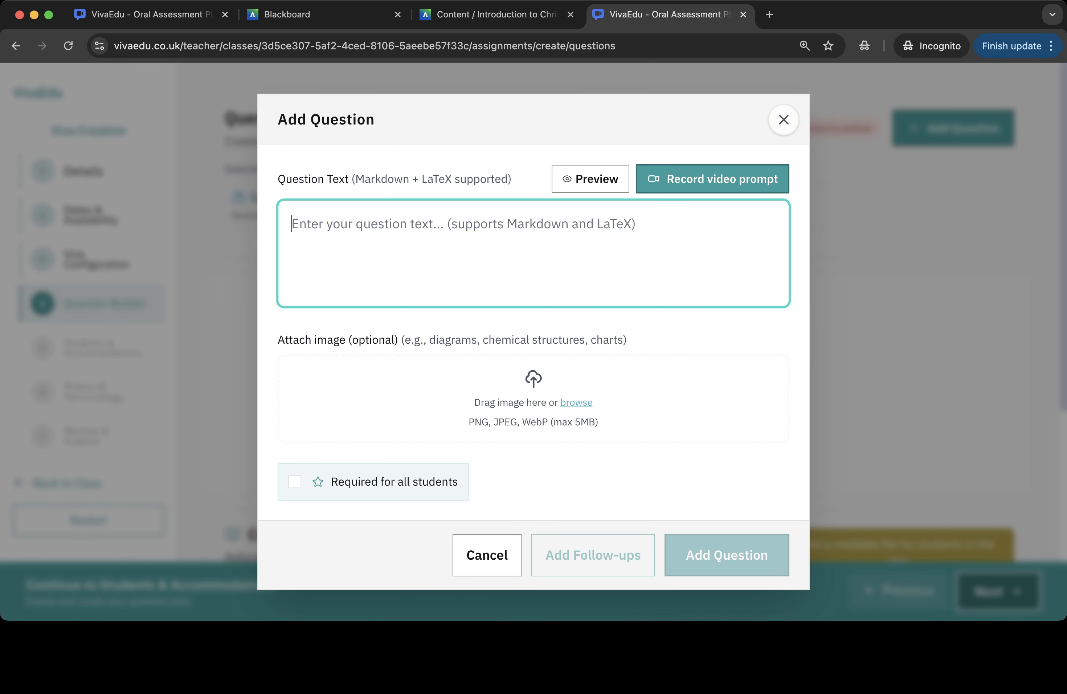
{"action": "type", "text": "Looking at verses 31 and 32 in the passage on your screen, the priest and Levite both 'passed by on the other side.' In your essay, you discussed why they might have done this. Can you explain the religious tension they faced and whether you think Jesus is criticizing their choice or simply presenting it as understandable?"}
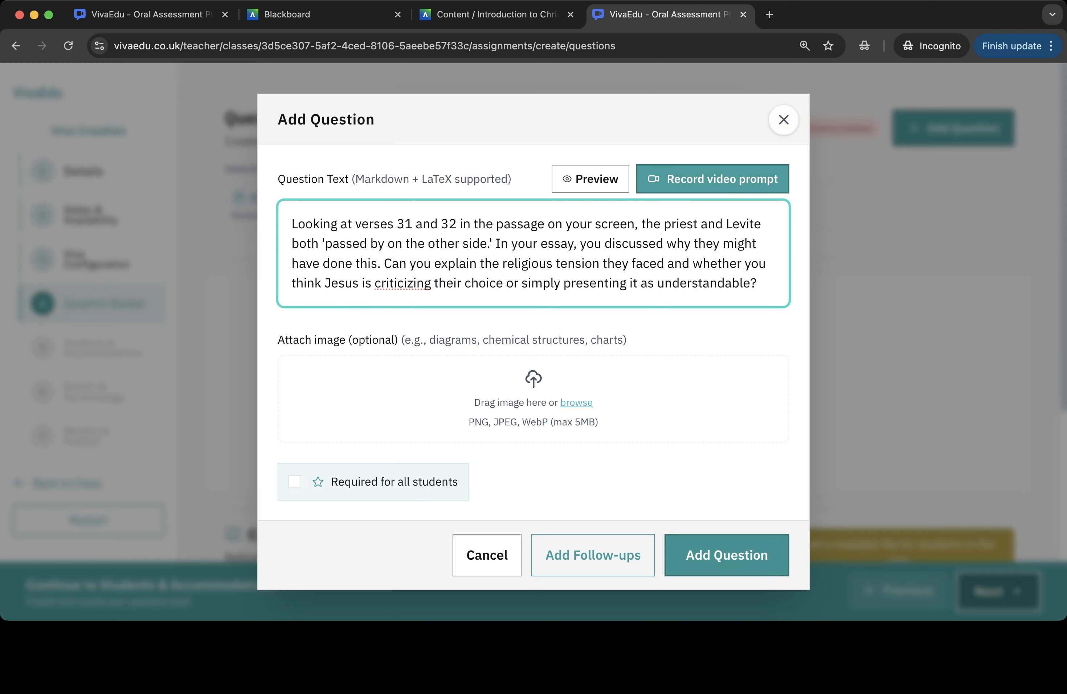
{"action": "left_click", "coordinate": [727, 555]}
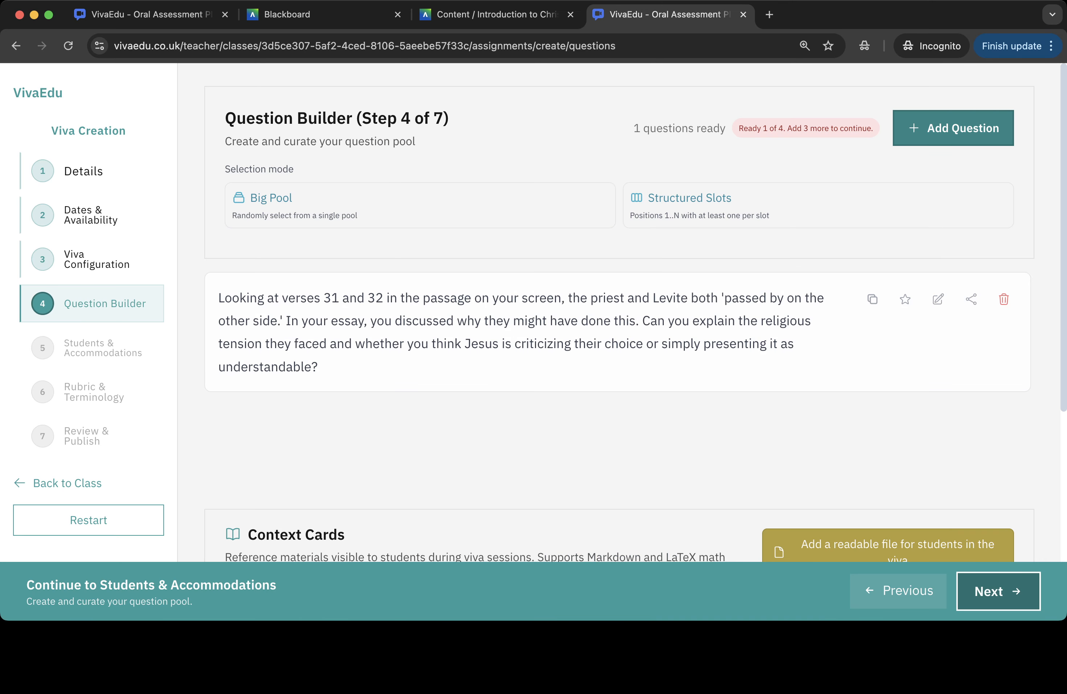
- Switch the question selection mode to Structured Slots and then back to Big pool
{"action": "left_click", "coordinate": [953, 128]}
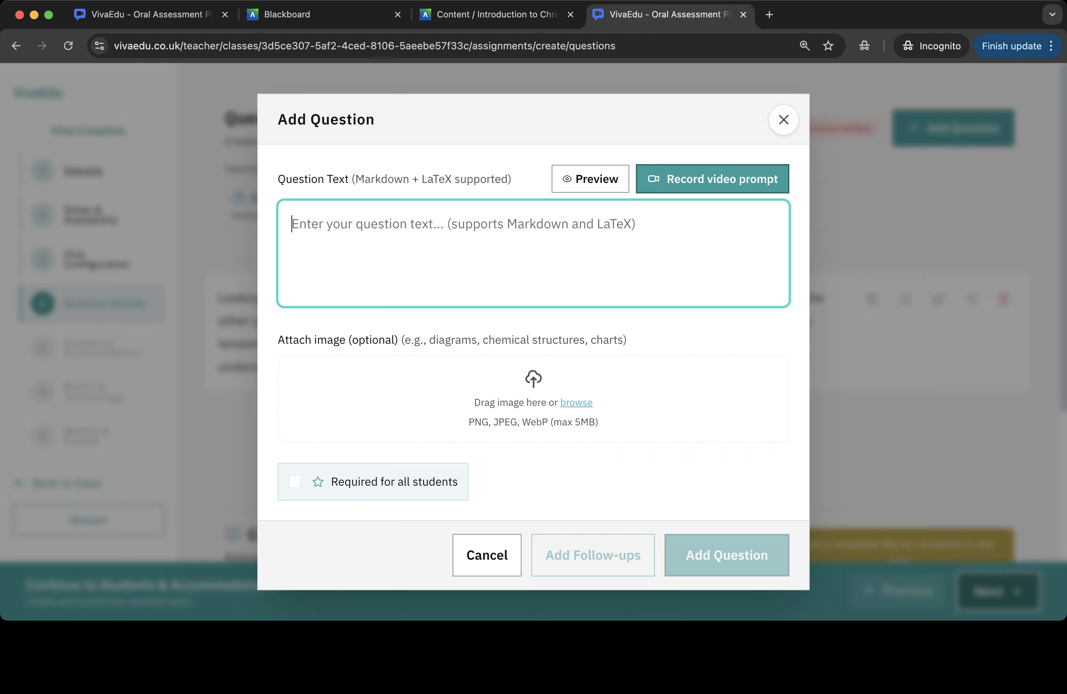
{"action": "key", "text": "Escape"}
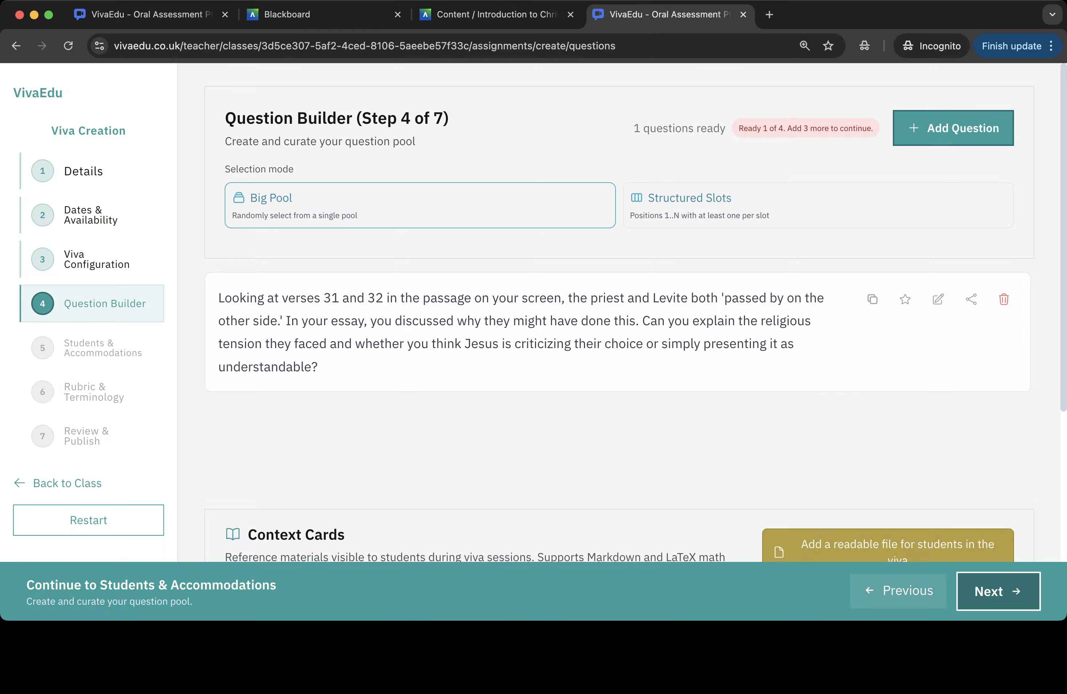
{"action": "left_click", "coordinate": [818, 205]}
{"action": "scroll", "coordinate": [617, 315], "scroll_direction": "down", "scroll_amount": 5}
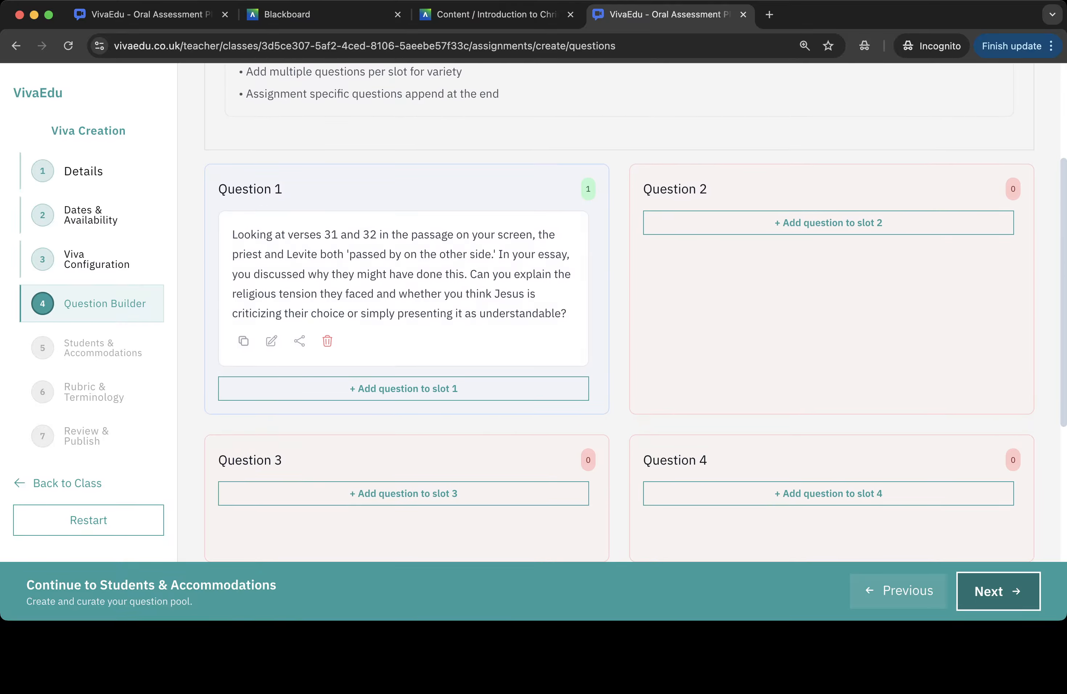
{"action": "scroll", "coordinate": [406, 321], "scroll_direction": "up", "scroll_amount": 5}
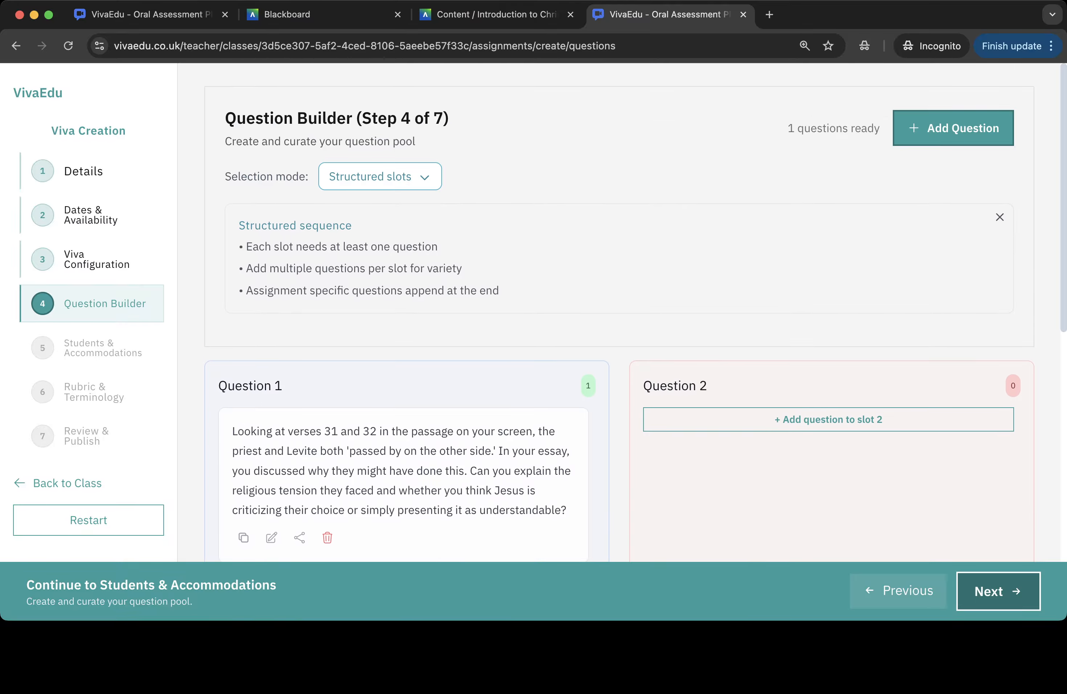
{"action": "left_click", "coordinate": [380, 176]}
{"action": "left_click", "coordinate": [388, 205]}
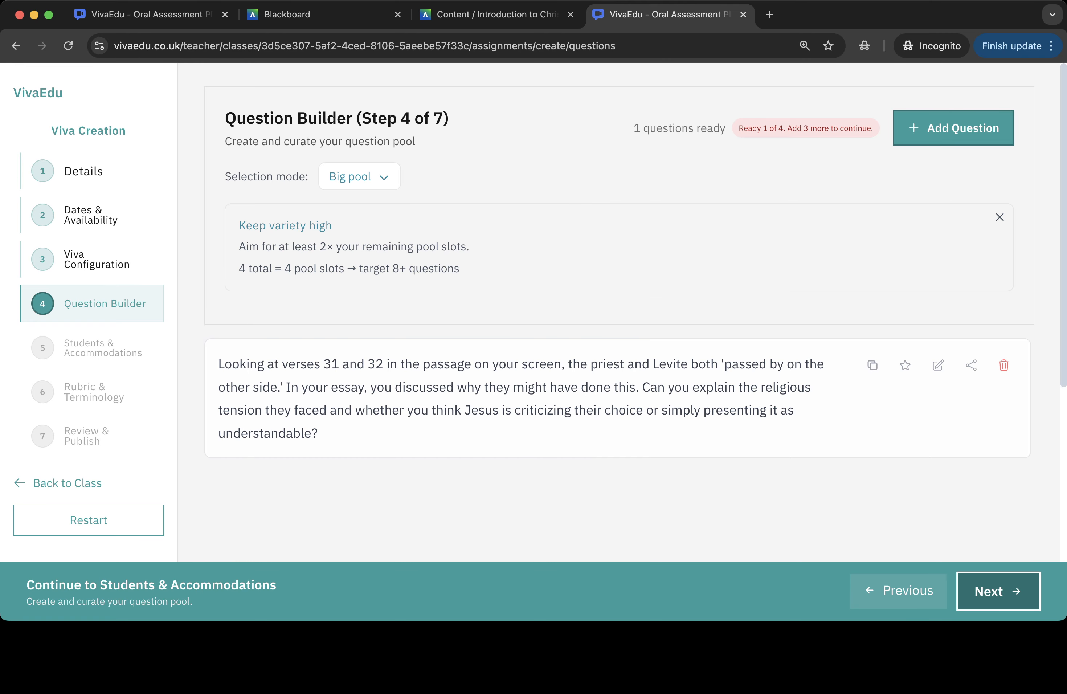
- Record a 16-second video prompt for a new question, upload it to generate a transcript, and apply it to the question
{"action": "left_click", "coordinate": [999, 217]}
{"action": "left_click", "coordinate": [953, 128]}
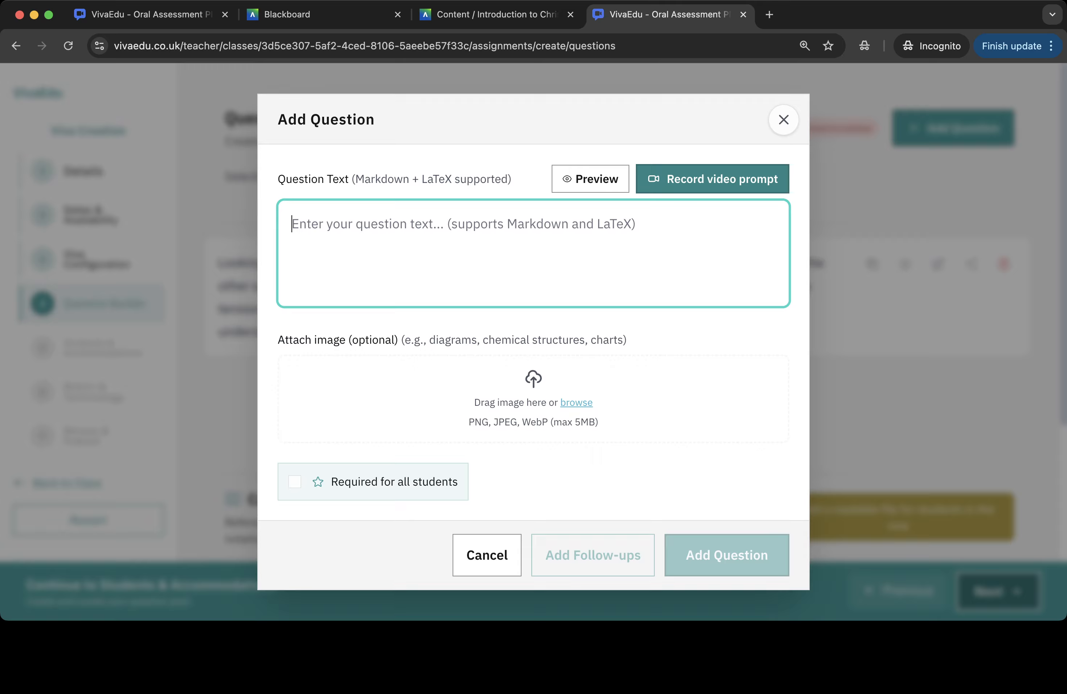
{"action": "left_click", "coordinate": [712, 179]}
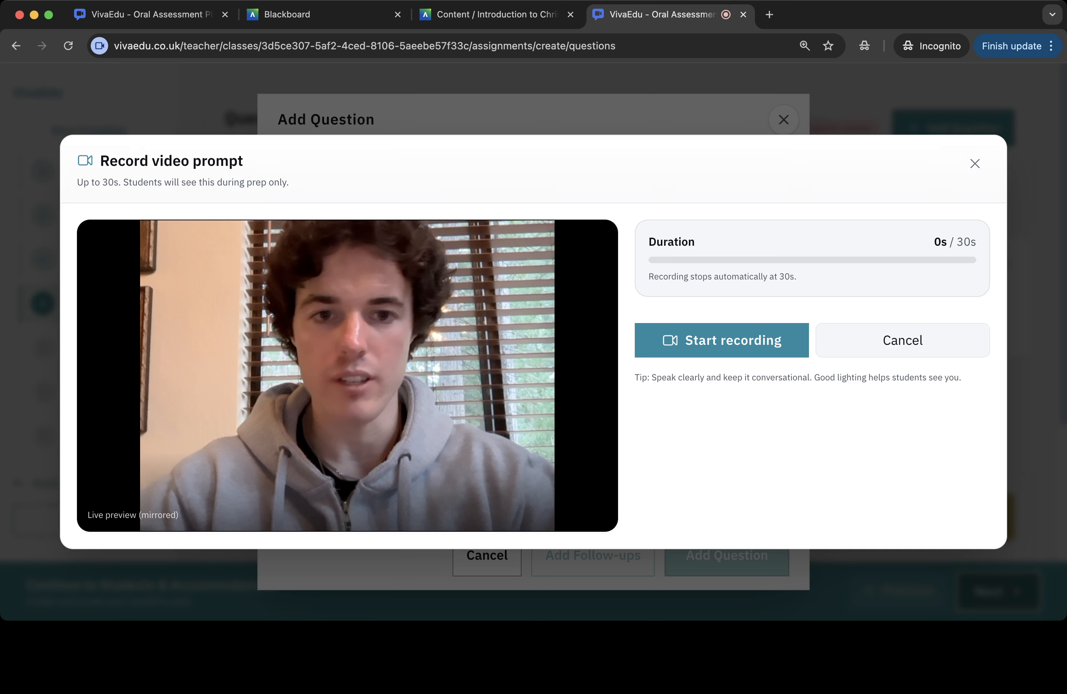
{"action": "left_click", "coordinate": [721, 340]}
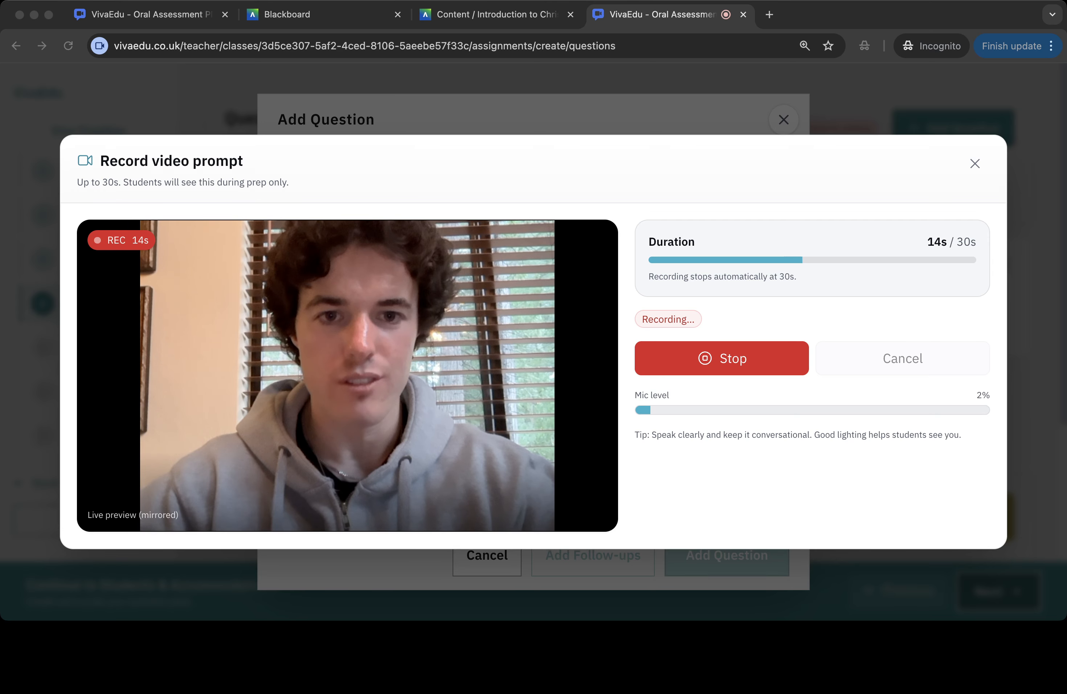
{"action": "left_click", "coordinate": [722, 357]}
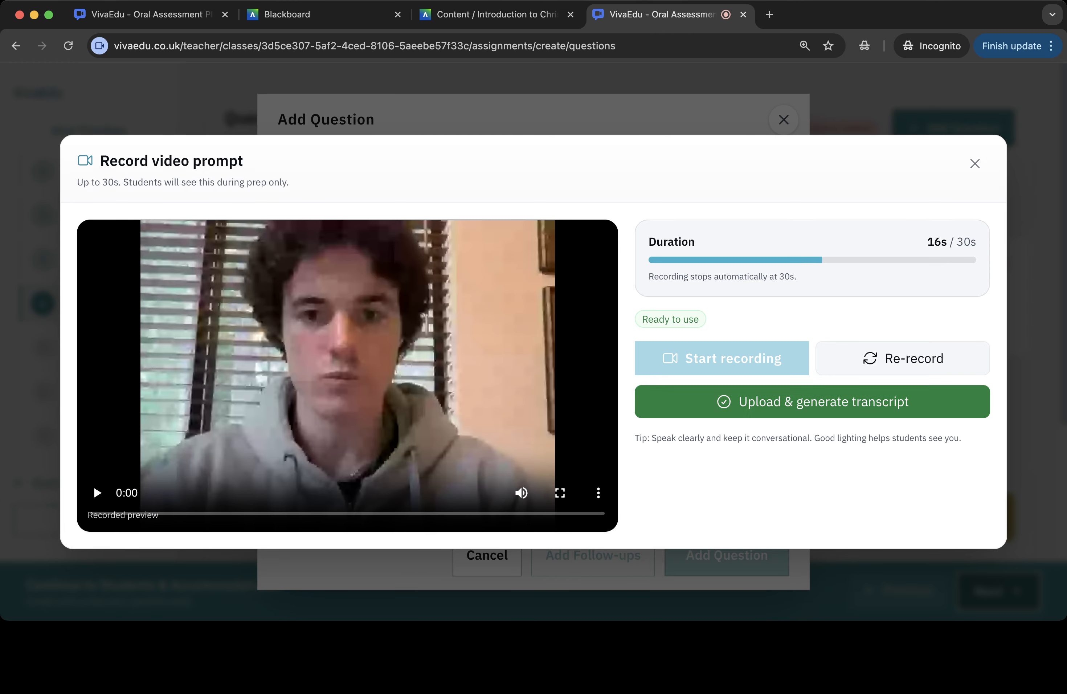
{"action": "left_click", "coordinate": [812, 401]}
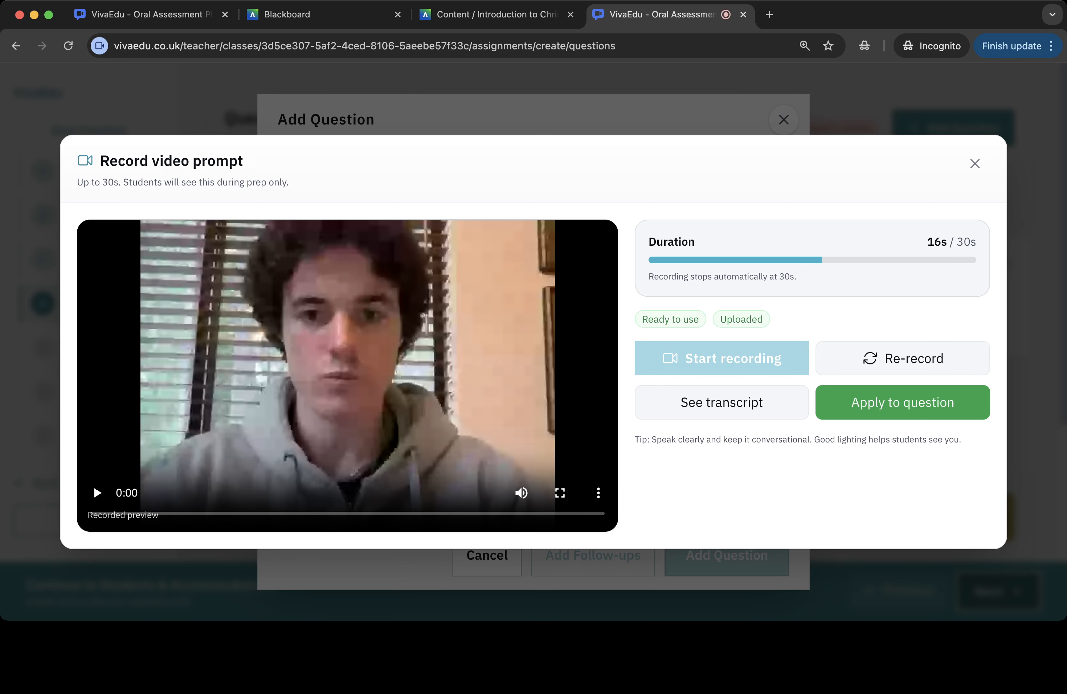
{"action": "left_click", "coordinate": [903, 402]}
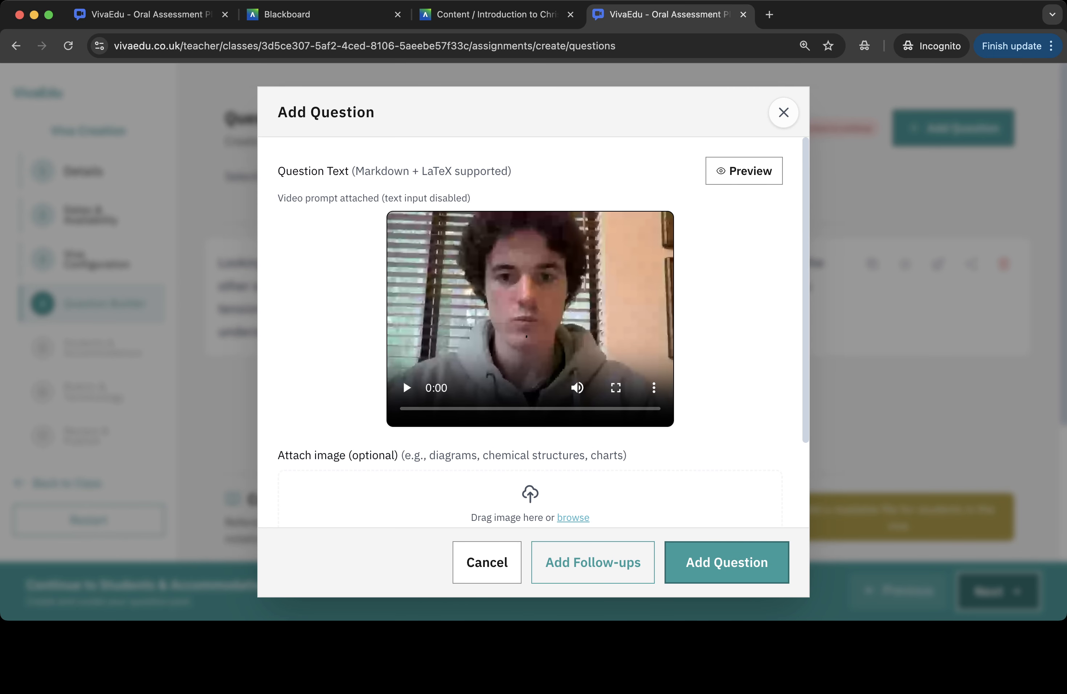
- Preview the recorded video prompt and add the video question to the pool
{"action": "left_click", "coordinate": [406, 388]}
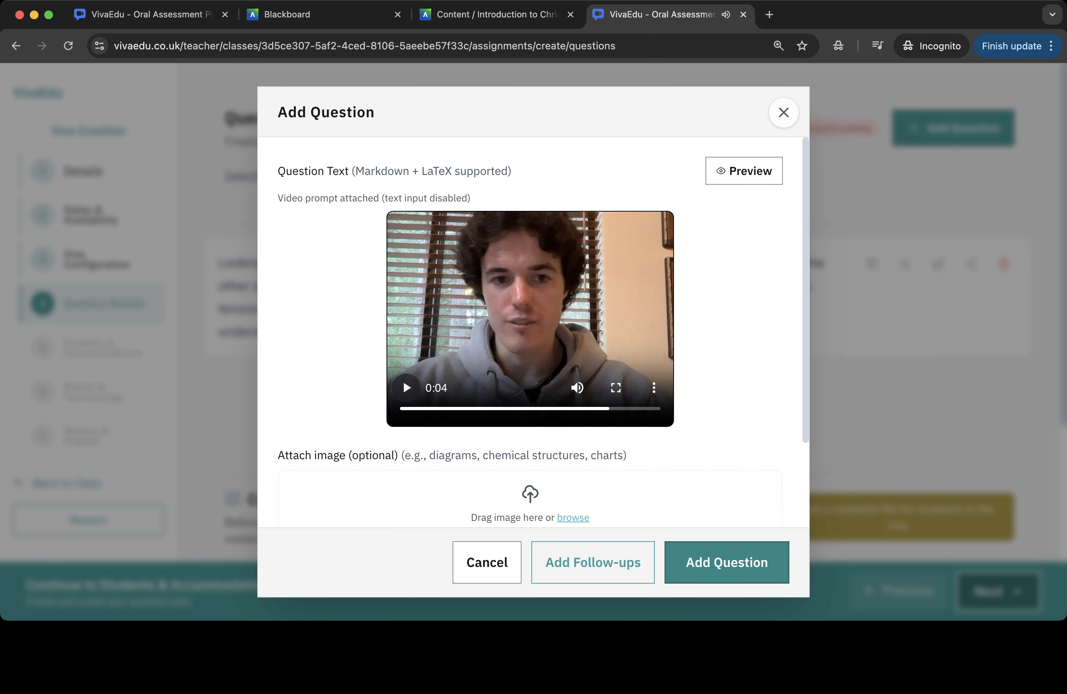
{"action": "left_click", "coordinate": [726, 562]}
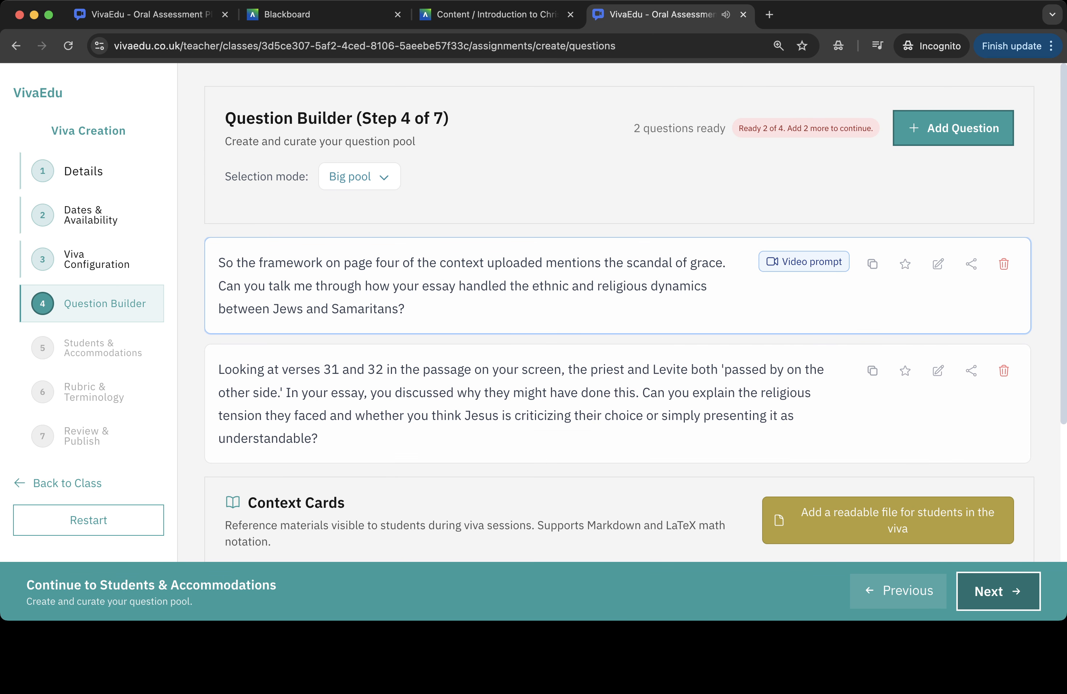
- Start a new question and paste text asking whether the exegesis emphasized redefining neighbor or the costliness of genuine love and action
{"action": "left_click", "coordinate": [953, 128]}
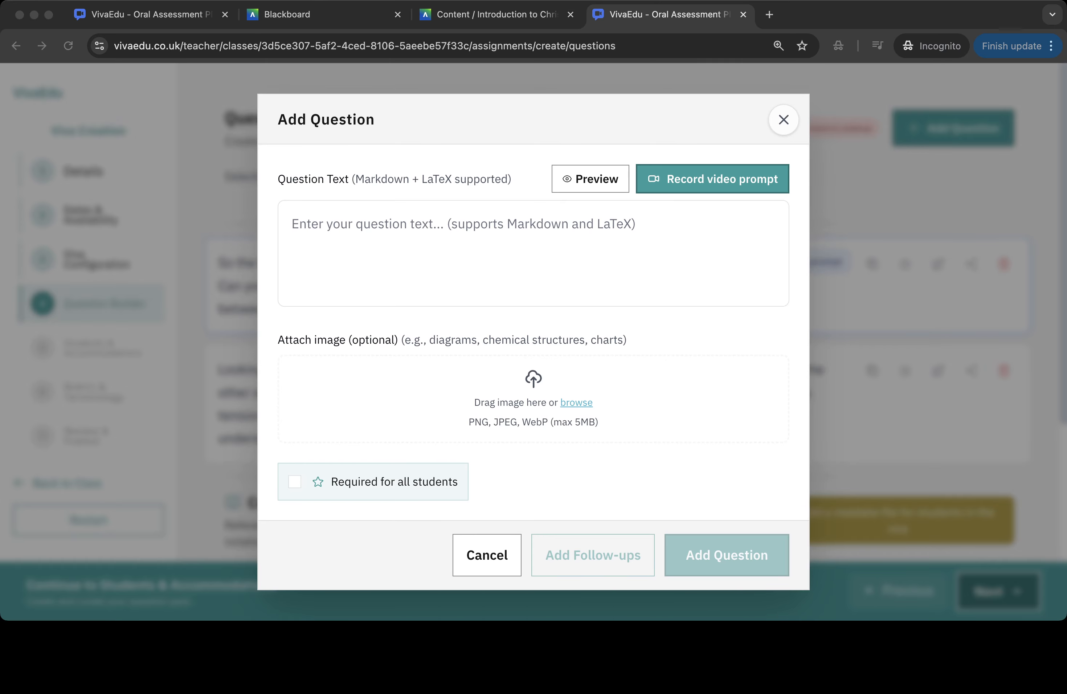
{"action": "key", "text": "super+Tab"}
{"action": "type", "text": "In your exegesis, did you primarily emphasize the parable as a redefinition of who counts as a neighbor, or did you focus more on it as a lesson about the costliness of genuine love and action?"}
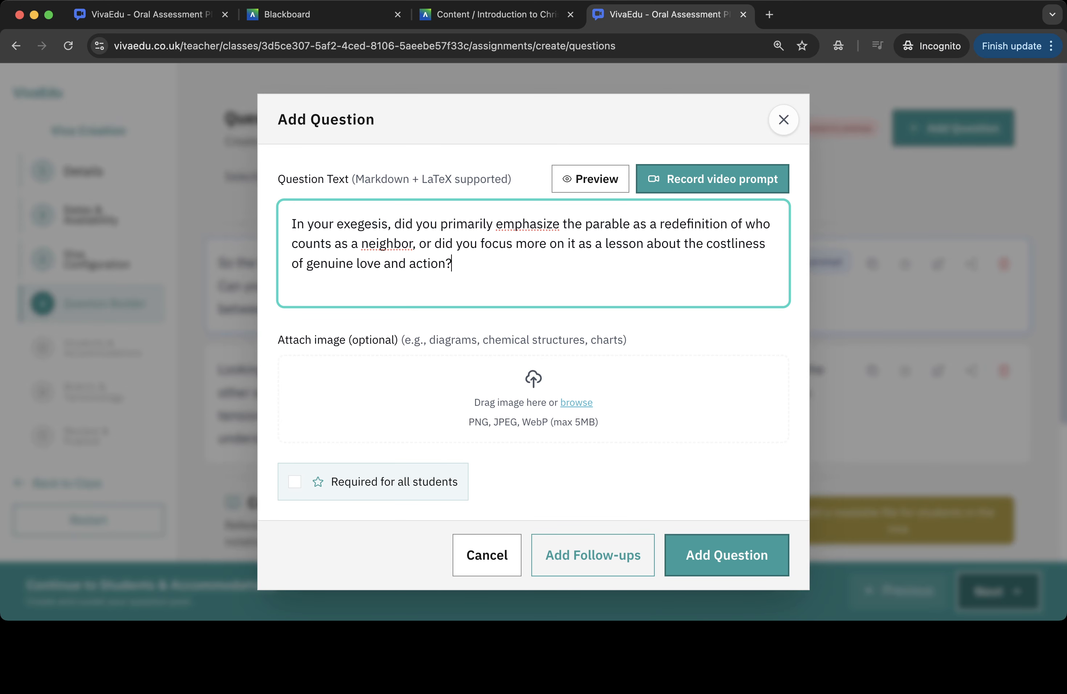
{"action": "key", "text": "super+Tab"}
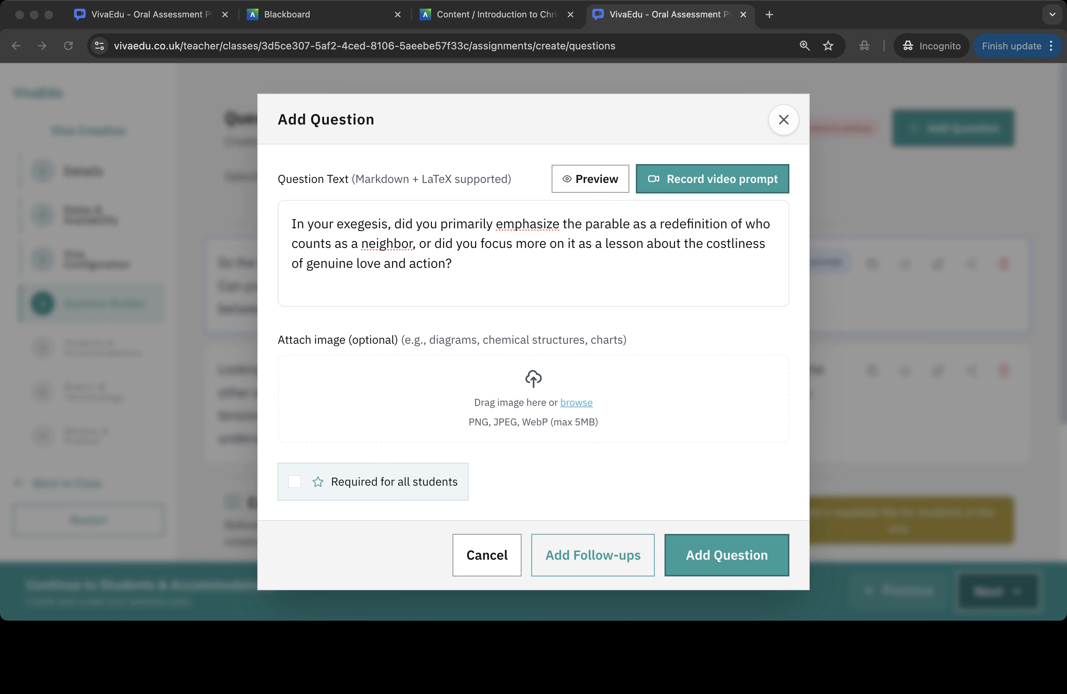
{"action": "left_click", "coordinate": [452, 264]}
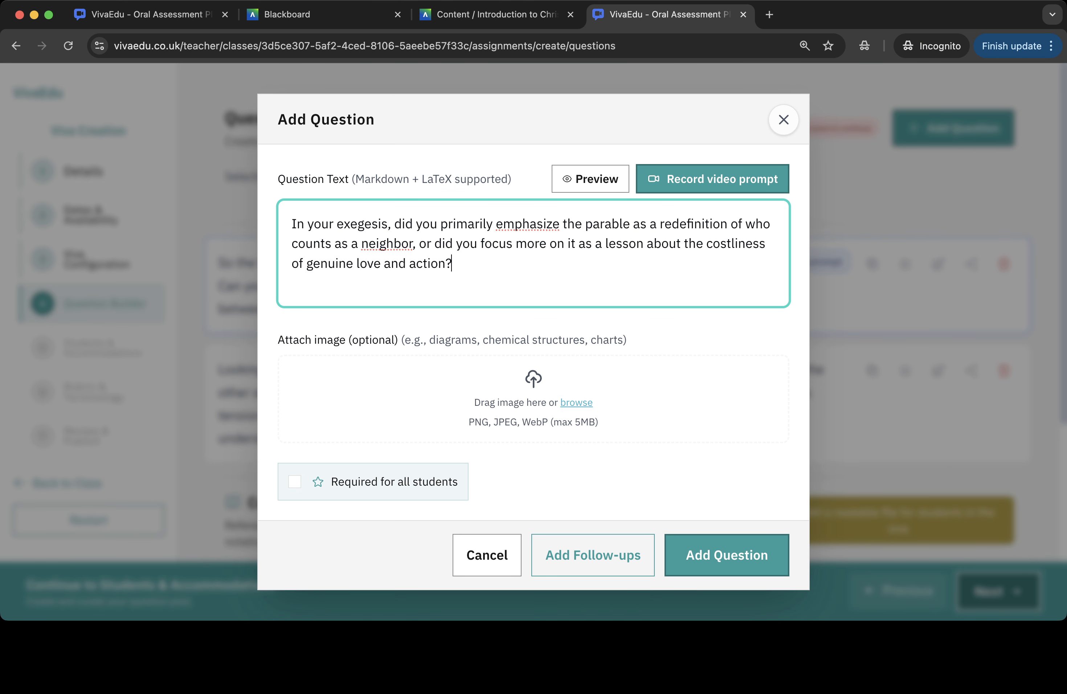
- Add a follow-up branch: if they mention 'If they focused on redefinition of neighbor', ask the verse 29 question about whether Jesus answers
{"action": "left_click", "coordinate": [593, 554]}
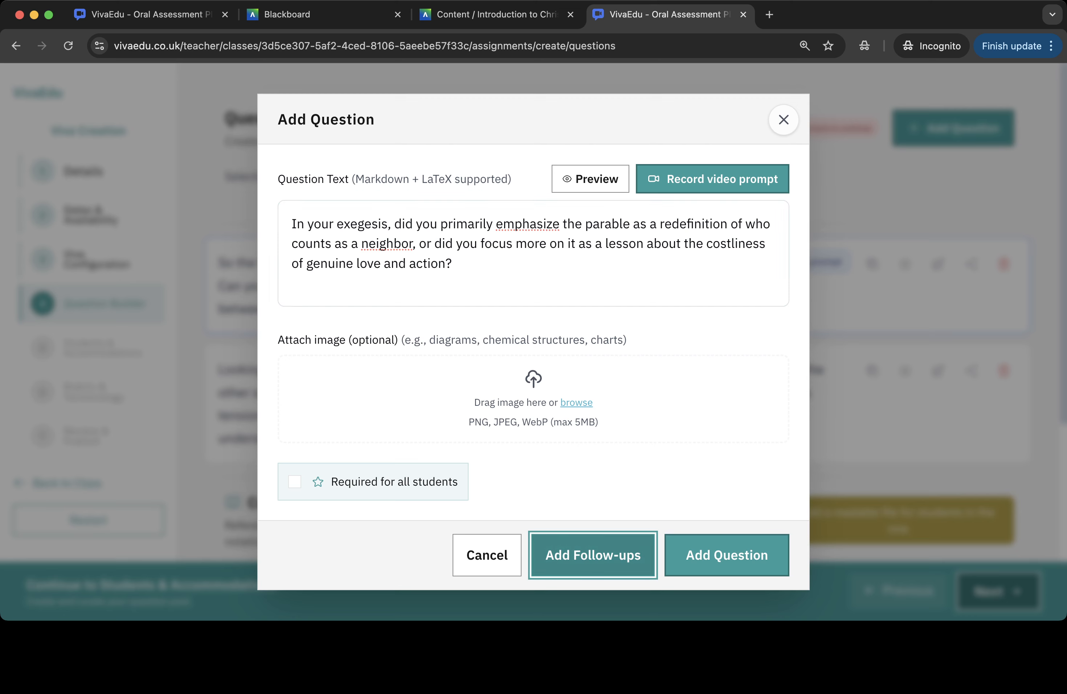
{"action": "scroll", "coordinate": [531, 347], "scroll_direction": "down", "scroll_amount": 3}
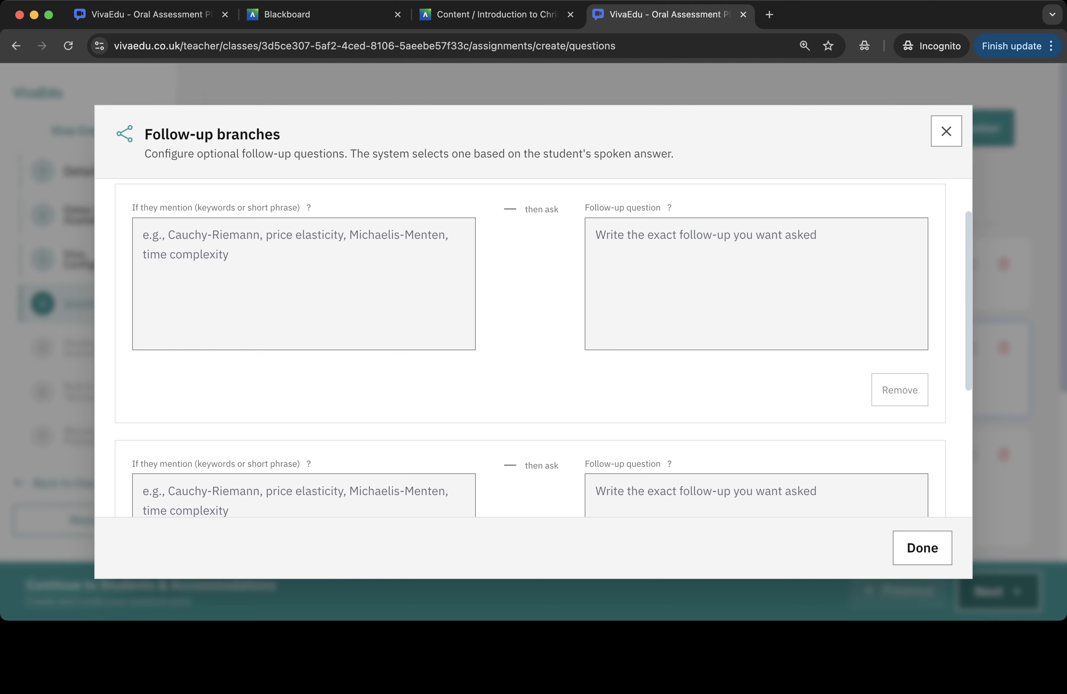
{"action": "scroll", "coordinate": [543, 348], "scroll_direction": "down", "scroll_amount": 1}
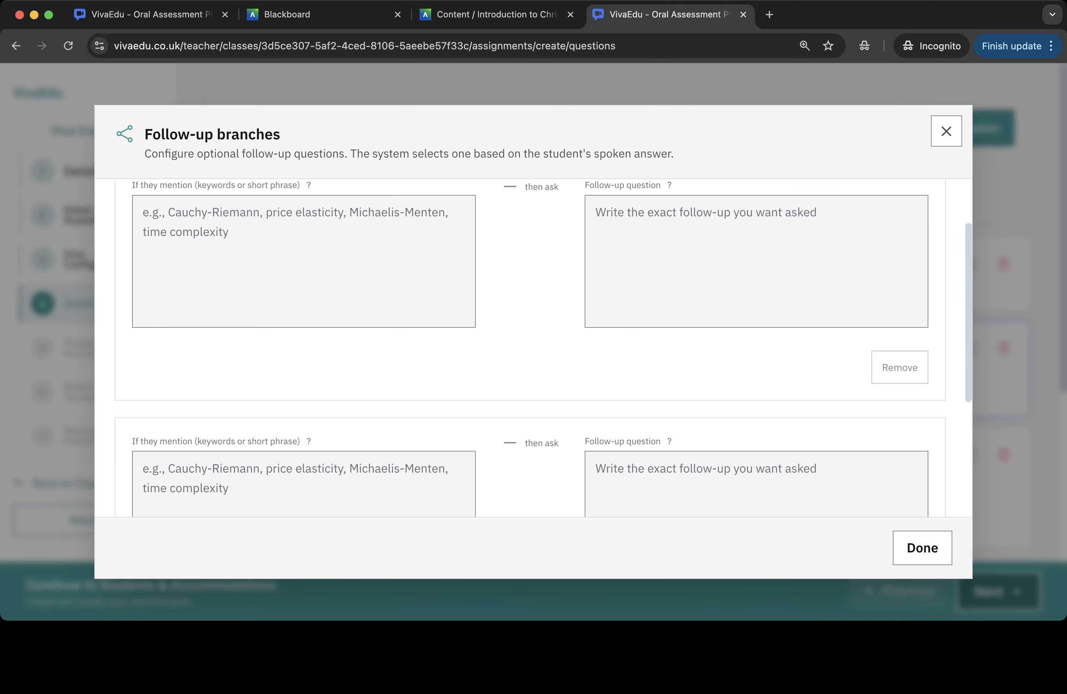
{"action": "scroll", "coordinate": [544, 348], "scroll_direction": "up", "scroll_amount": 1}
{"action": "left_click", "coordinate": [303, 288]}
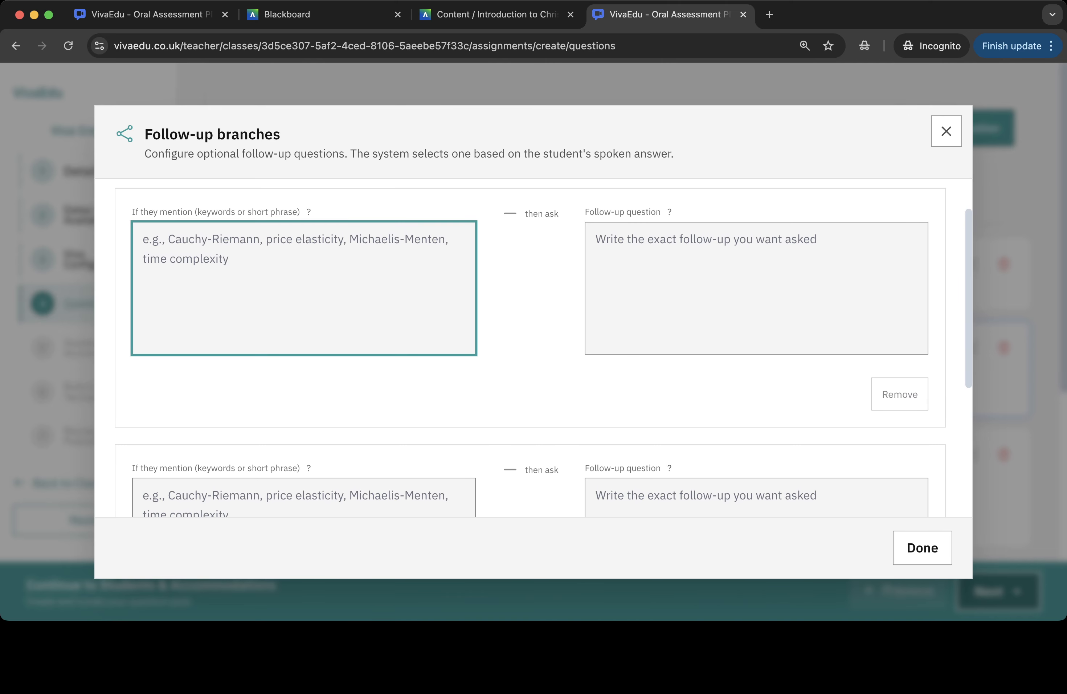
{"action": "key", "text": "super+Tab"}
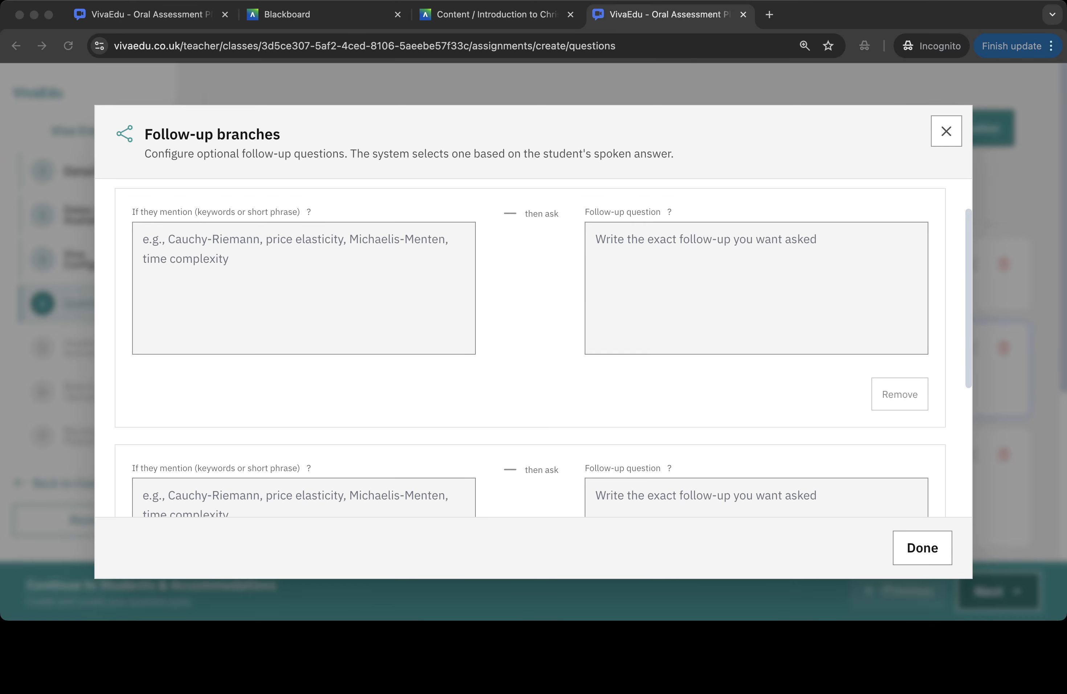
{"action": "key", "text": "super+Tab"}
{"action": "type", "text": "If they focused on redefinition of neighbor"}
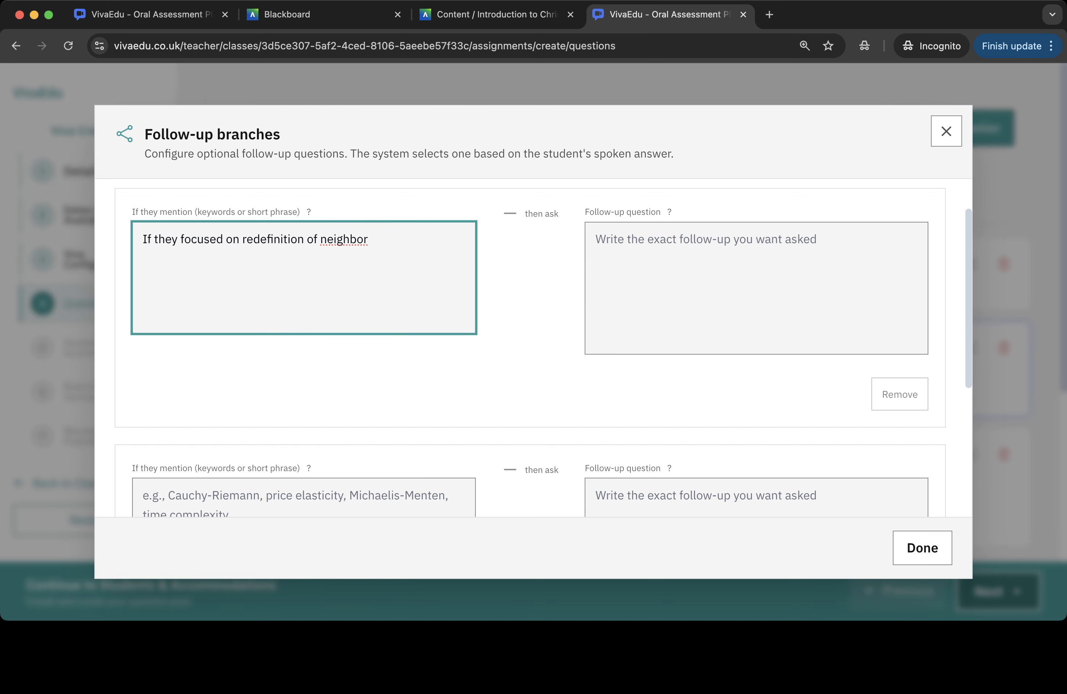
{"action": "left_click", "coordinate": [756, 288]}
{"action": "key", "text": "super+Tab"}
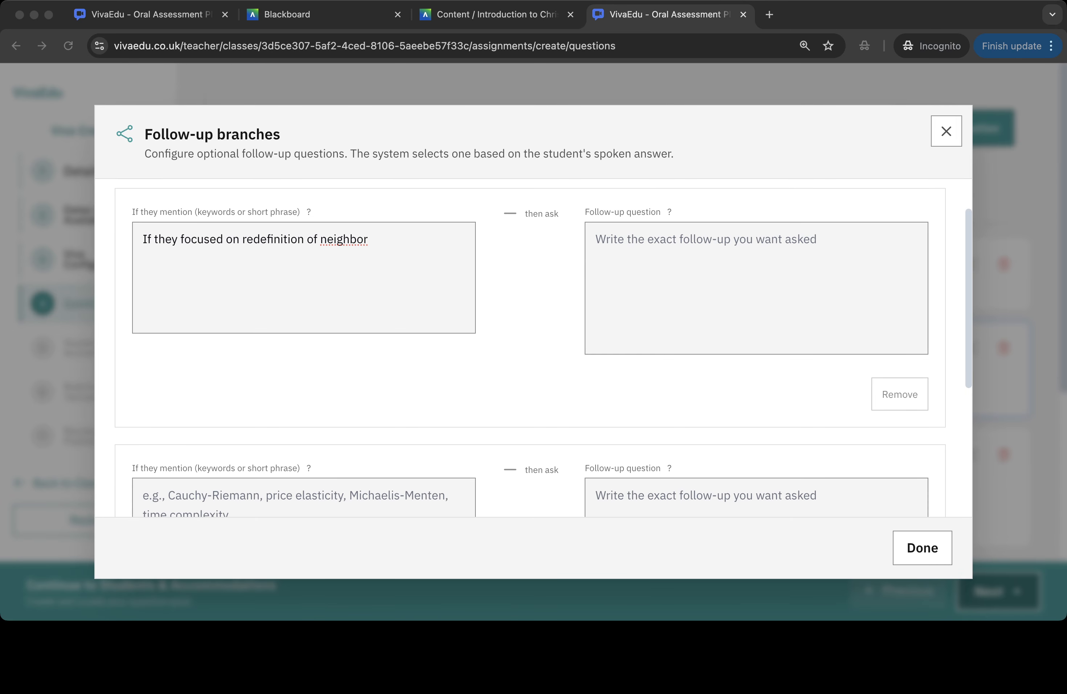
{"action": "key", "text": "super+Tab"}
{"action": "type", "text": "Looking back at verse 29 where the lawyer asks 'who is my neighbor?’, do you think Jesus actually answers that question, or does he dodge it? Reference the specific way Jesus responds in verses 36-37 on your screen."}
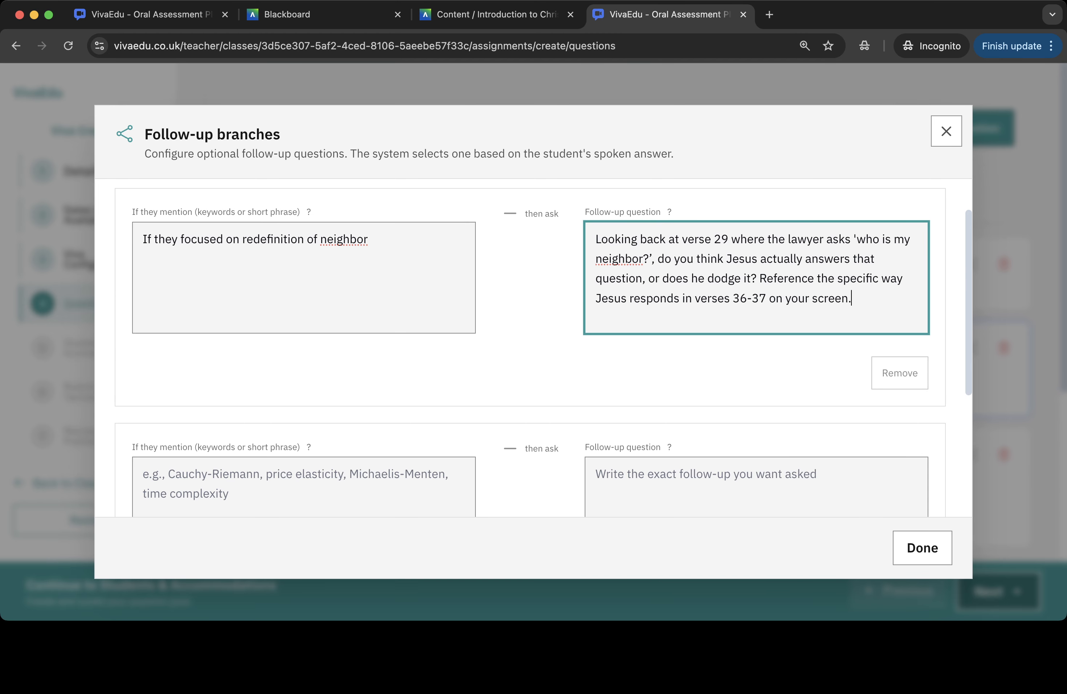
- Add a second branch for 'if they focused on costly love/action' asking about the Samaritan's actions in verses 34-35, then finish the follow-ups
{"action": "scroll", "coordinate": [533, 347], "scroll_direction": "down", "scroll_amount": 1}
{"action": "scroll", "coordinate": [533, 347], "scroll_direction": "down", "scroll_amount": 2}
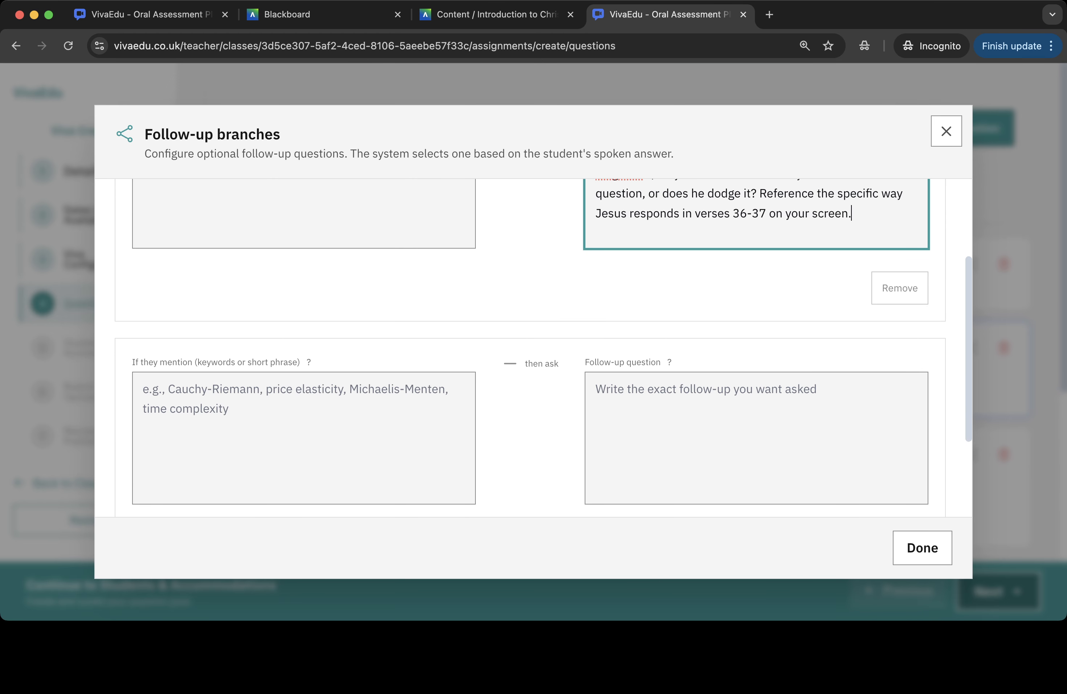
{"action": "key", "text": "super+Tab"}
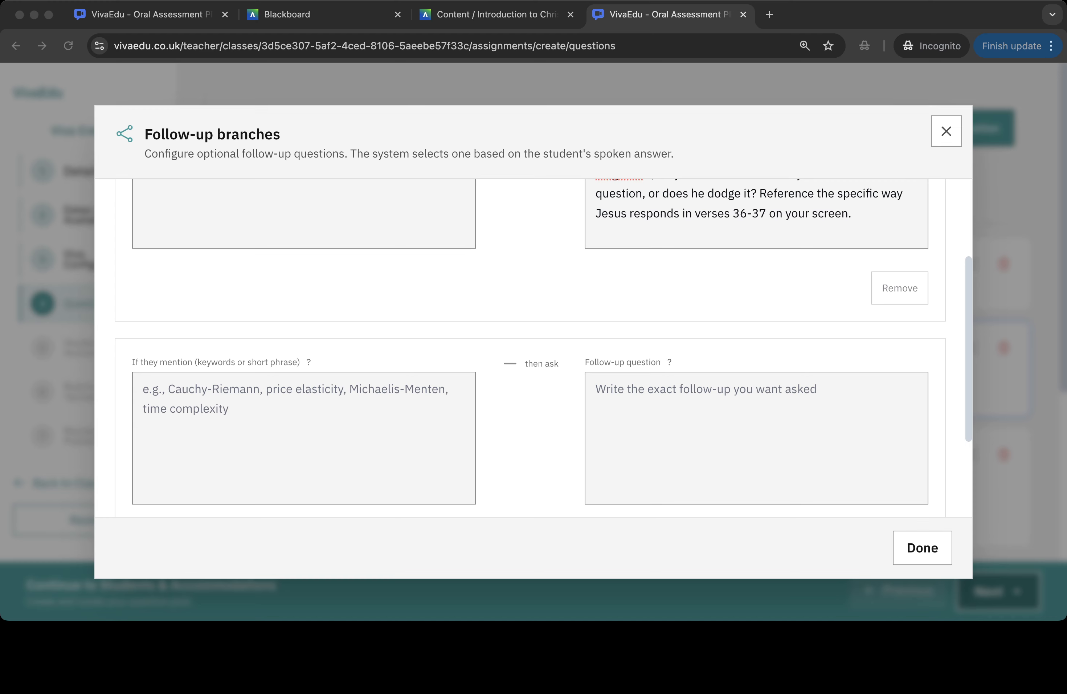
{"action": "key", "text": "super+Tab"}
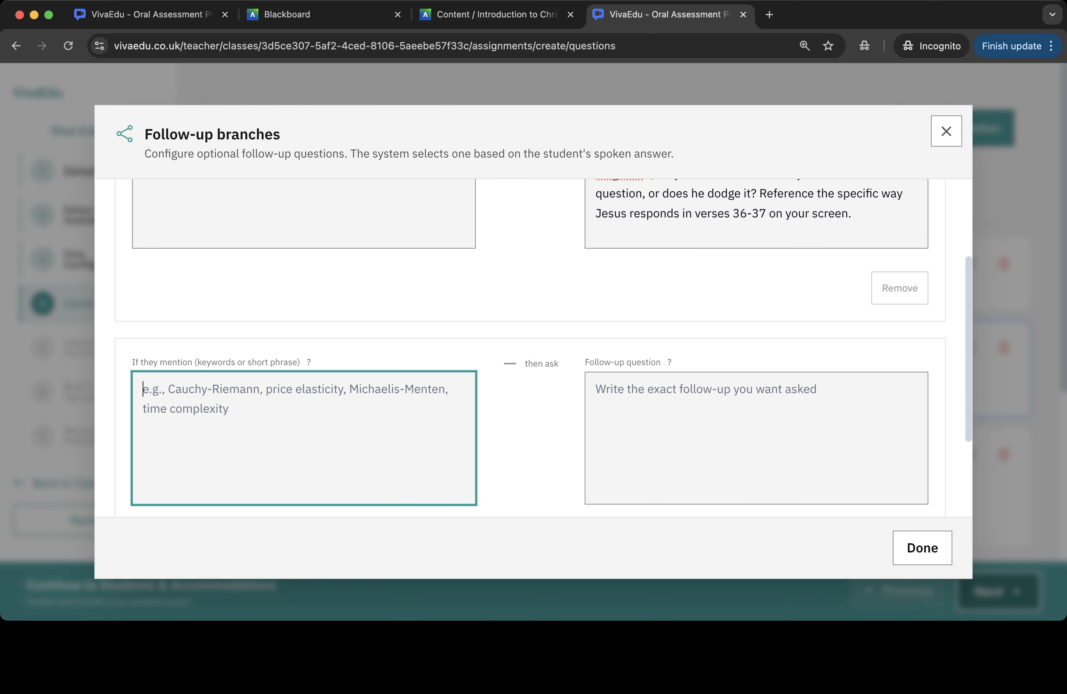
{"action": "type", "text": "if they focused on costly love/action"}
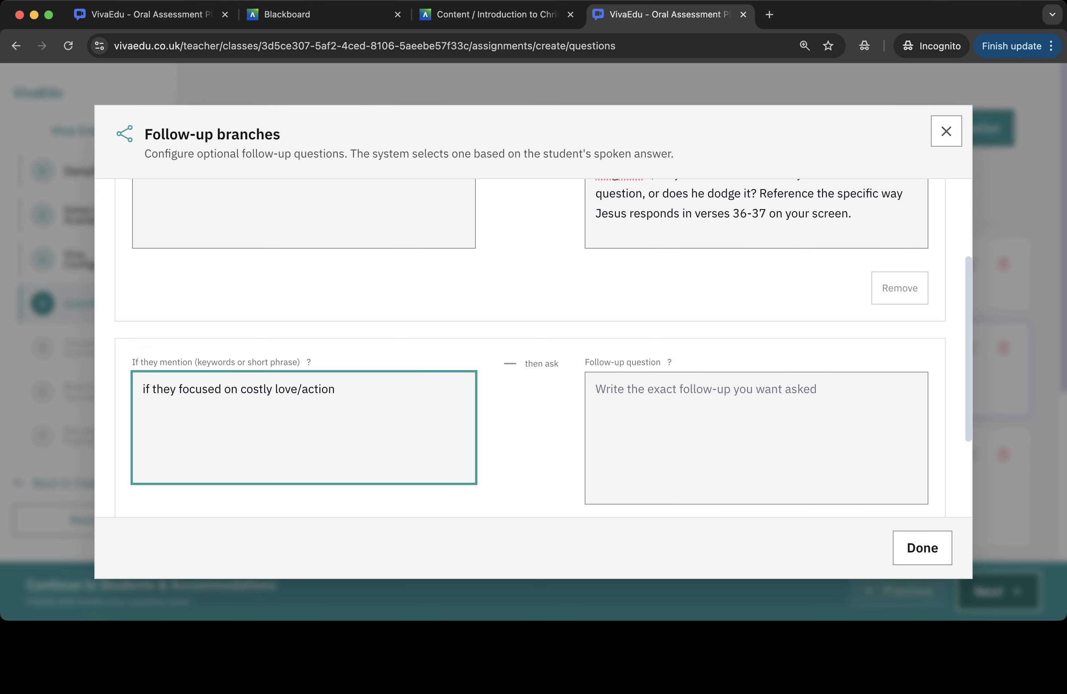
{"action": "key", "text": "Tab"}
{"action": "key", "text": "super+Tab"}
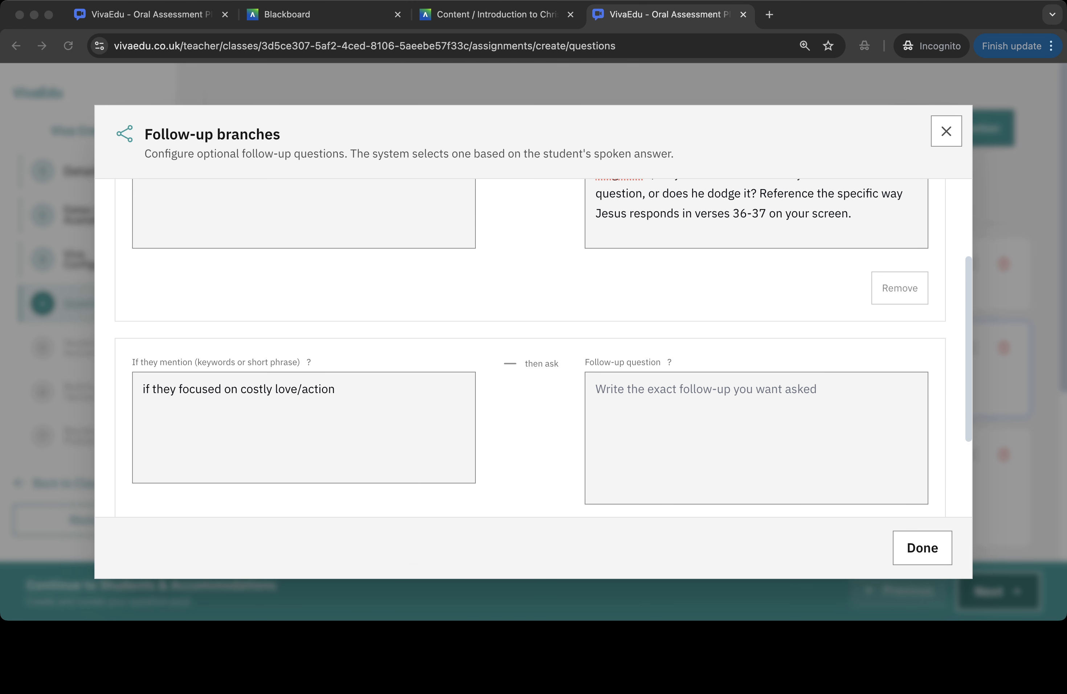
{"action": "key", "text": "super+Tab"}
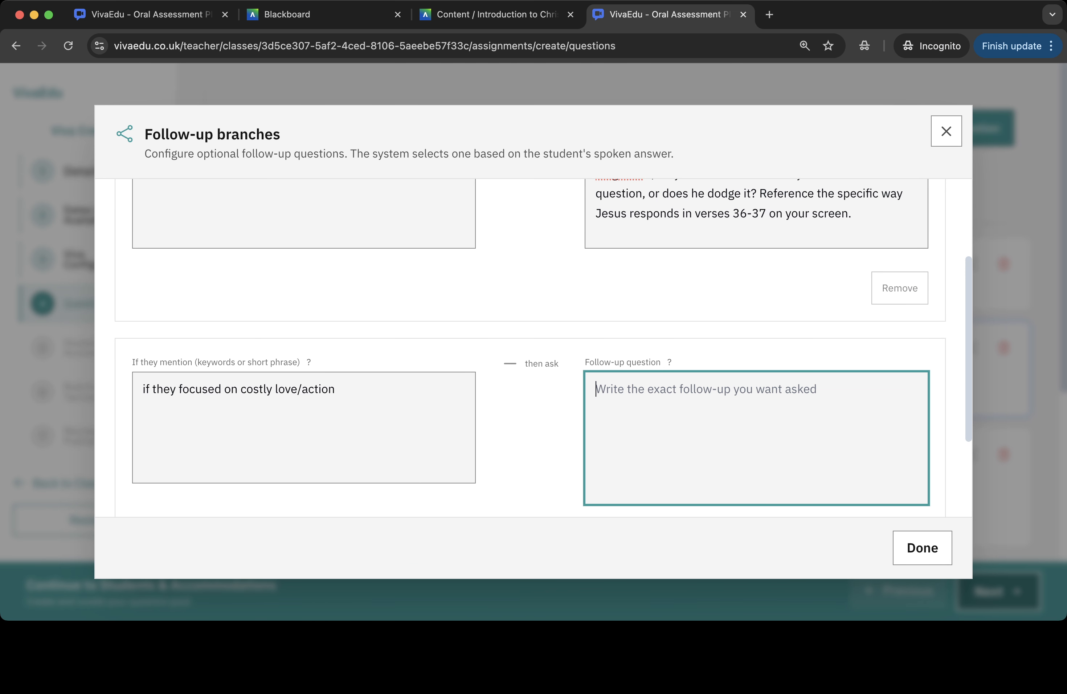
{"action": "type", "text": "Looking at verses 34-35, what specific details does Luke include about the Samaritan's actions? How do these details support your interpretation that this is about more than just feeling compassion?"}
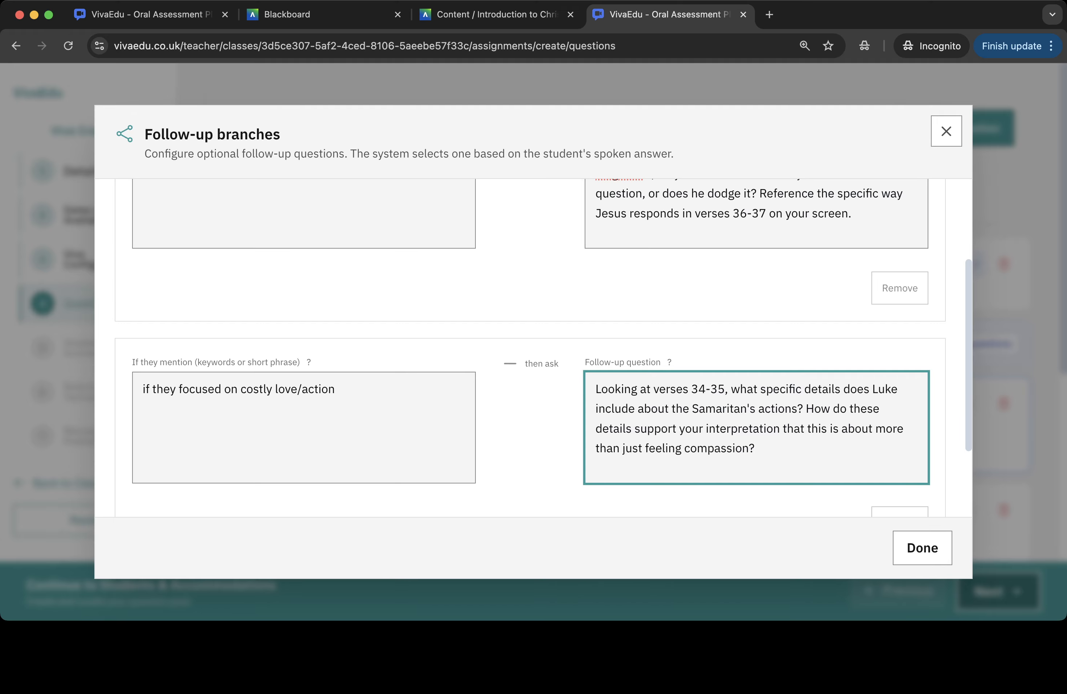
{"action": "scroll", "coordinate": [534, 347], "scroll_direction": "down", "scroll_amount": 1}
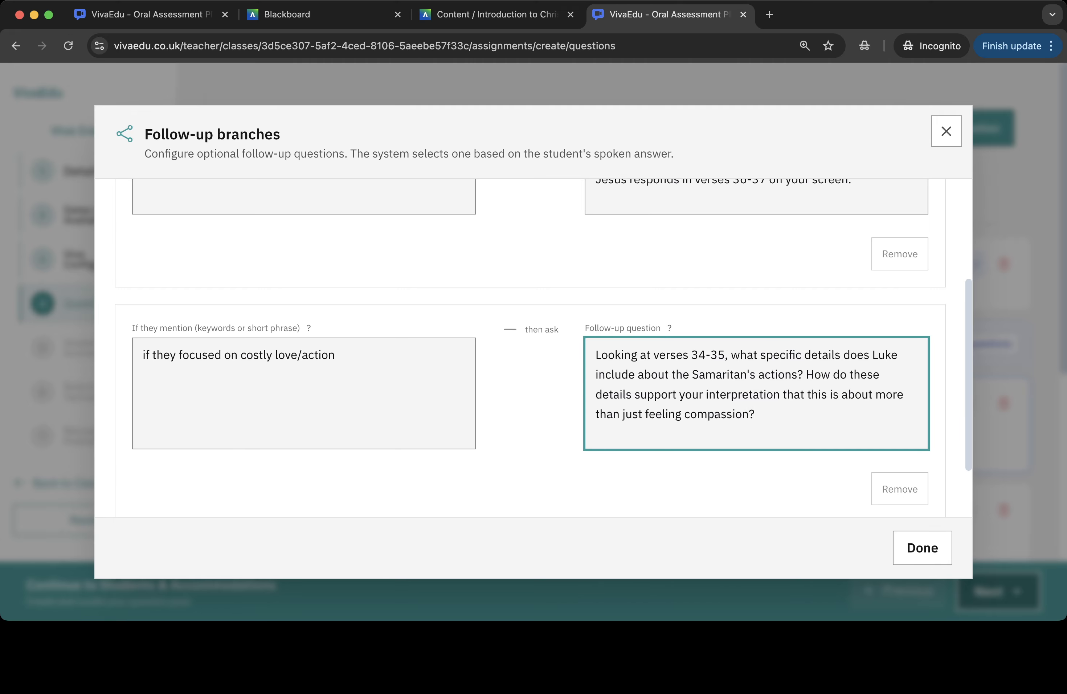
{"action": "left_click", "coordinate": [922, 548]}
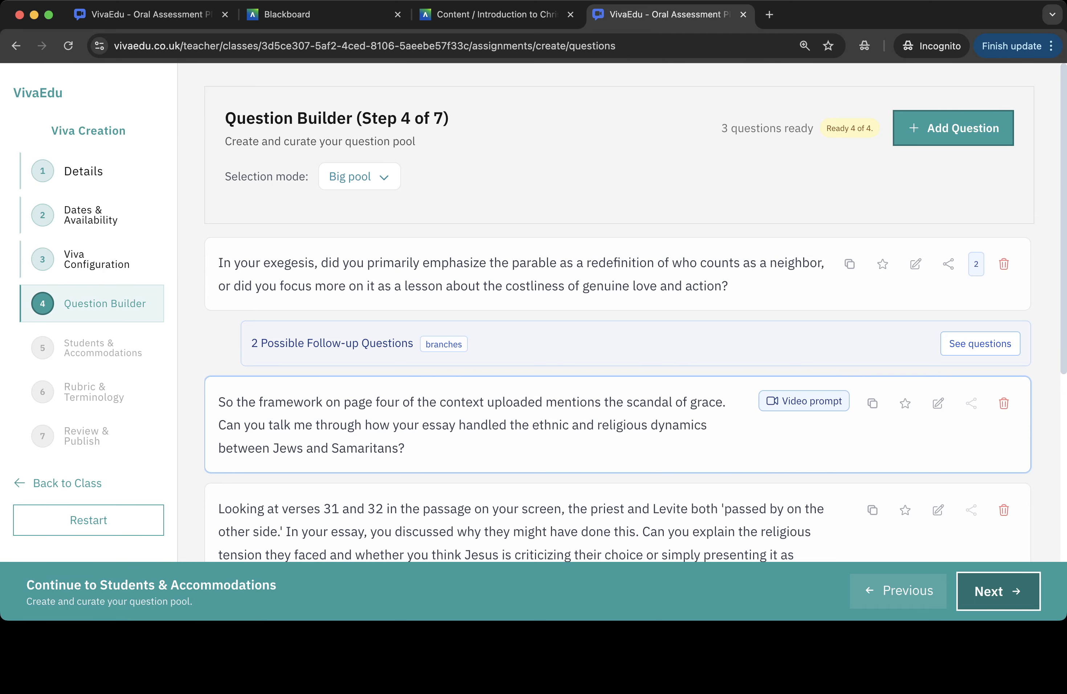
- Check the question pool and context card, then continue to the Students & Accommodations step
{"action": "scroll", "coordinate": [617, 311], "scroll_direction": "down", "scroll_amount": 5}
{"action": "scroll", "coordinate": [617, 311], "scroll_direction": "down", "scroll_amount": 5}
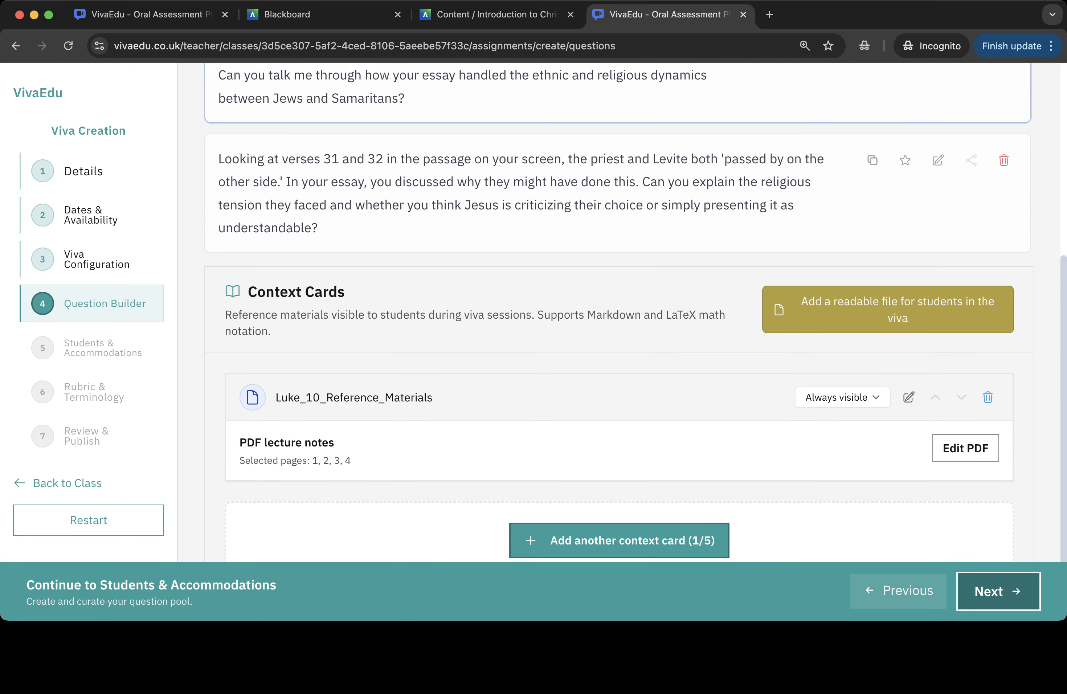
{"action": "scroll", "coordinate": [617, 311], "scroll_direction": "down", "scroll_amount": 2}
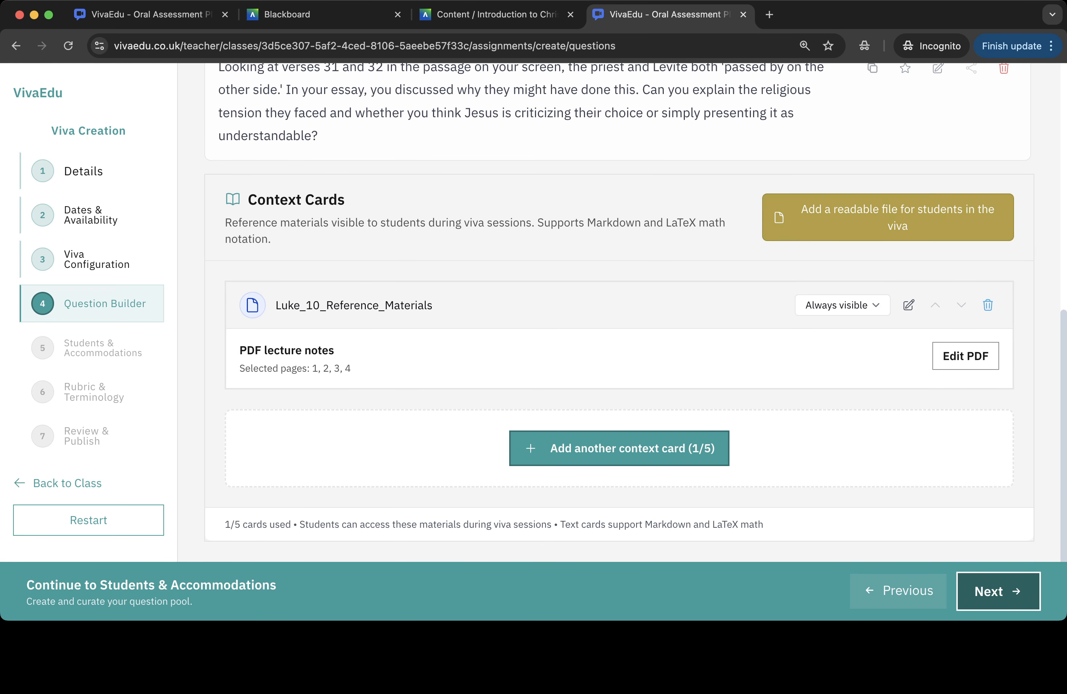
{"action": "left_click", "coordinate": [998, 591]}
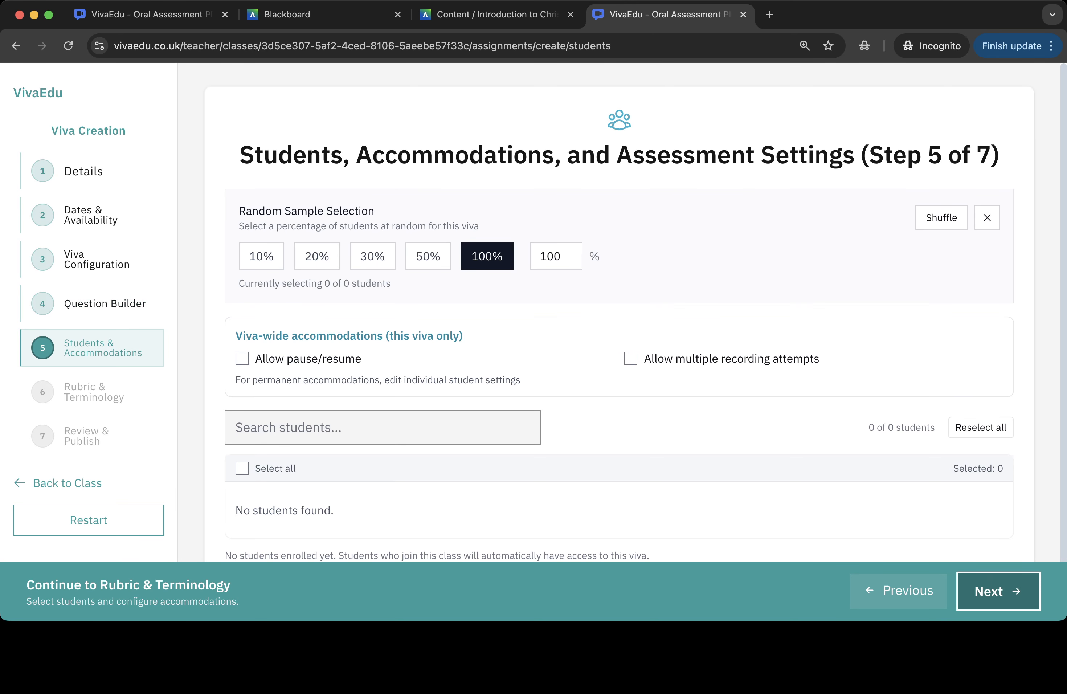
- Review the student sampling and accommodation settings and continue to Rubric & Terminology
{"action": "scroll", "coordinate": [617, 311], "scroll_direction": "down", "scroll_amount": 1}
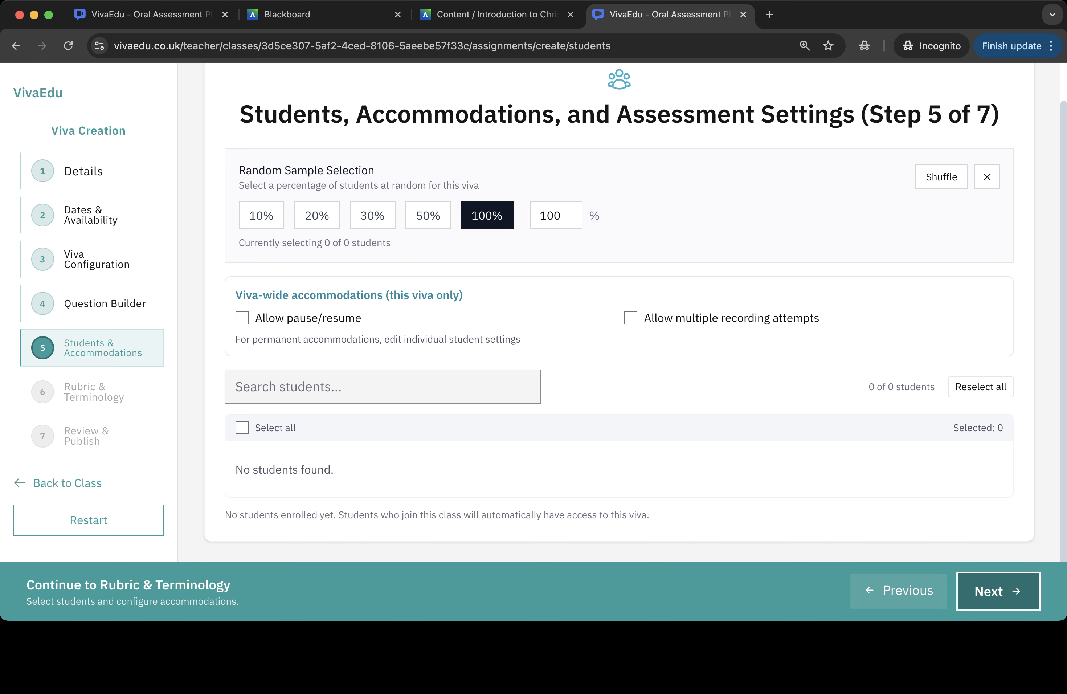
{"action": "scroll", "coordinate": [630, 315], "scroll_direction": "up", "scroll_amount": 1}
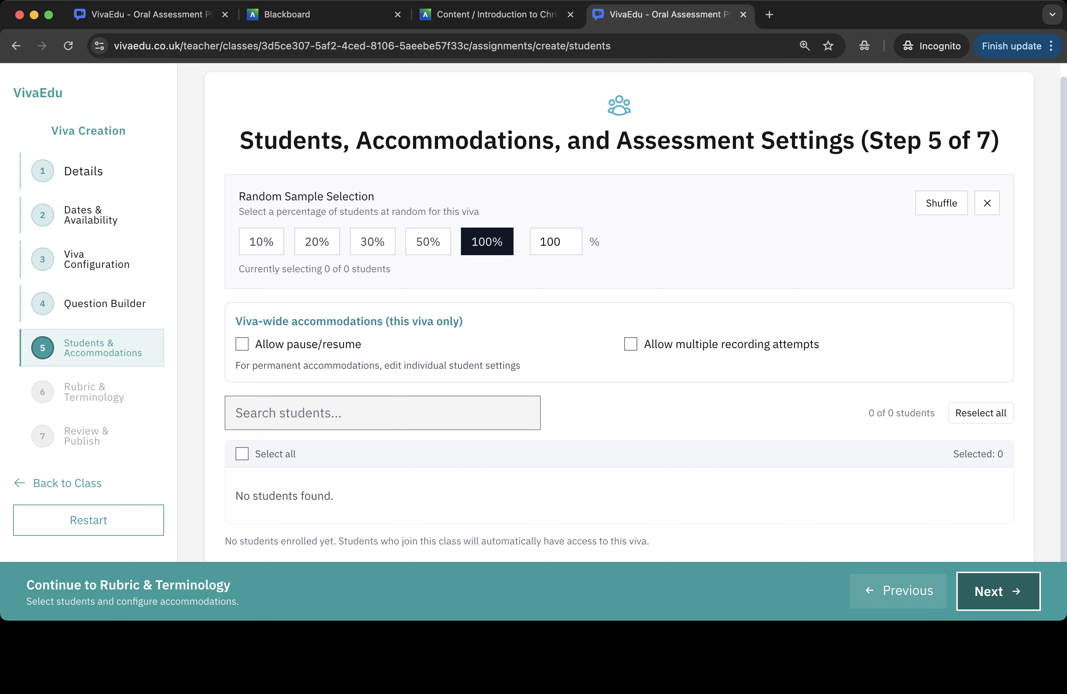
{"action": "left_click", "coordinate": [998, 591]}
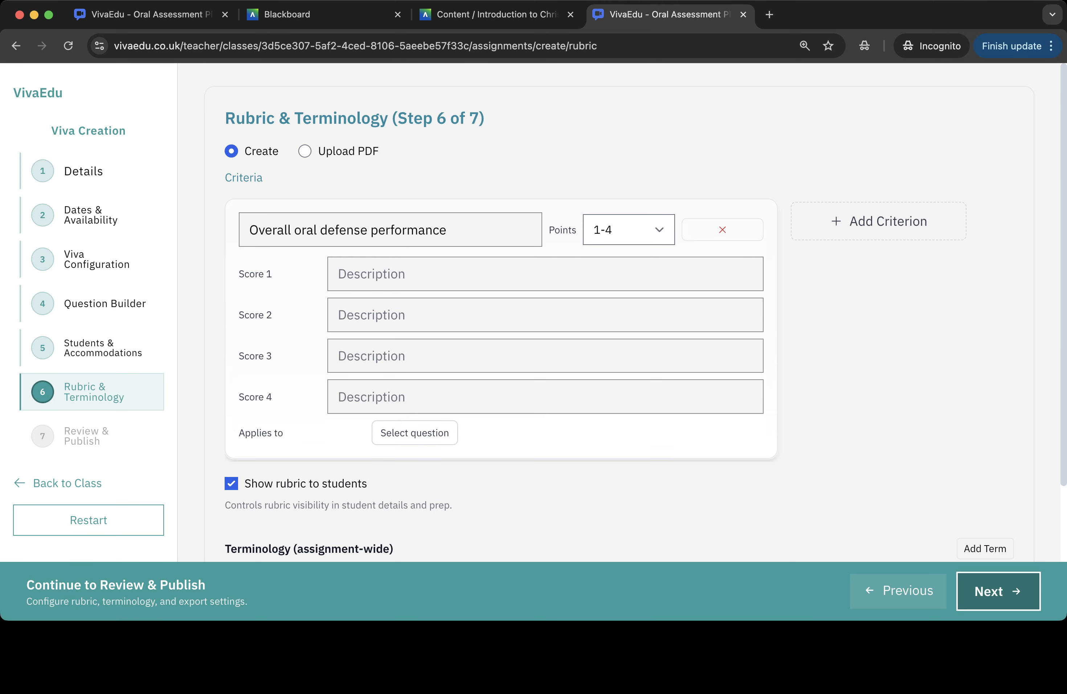
- Inspect the rubric criterion and open the list of questions it can apply to, closing it without choosing
{"action": "left_click_drag", "start_coordinate": [249, 230], "coordinate": [451, 230]}
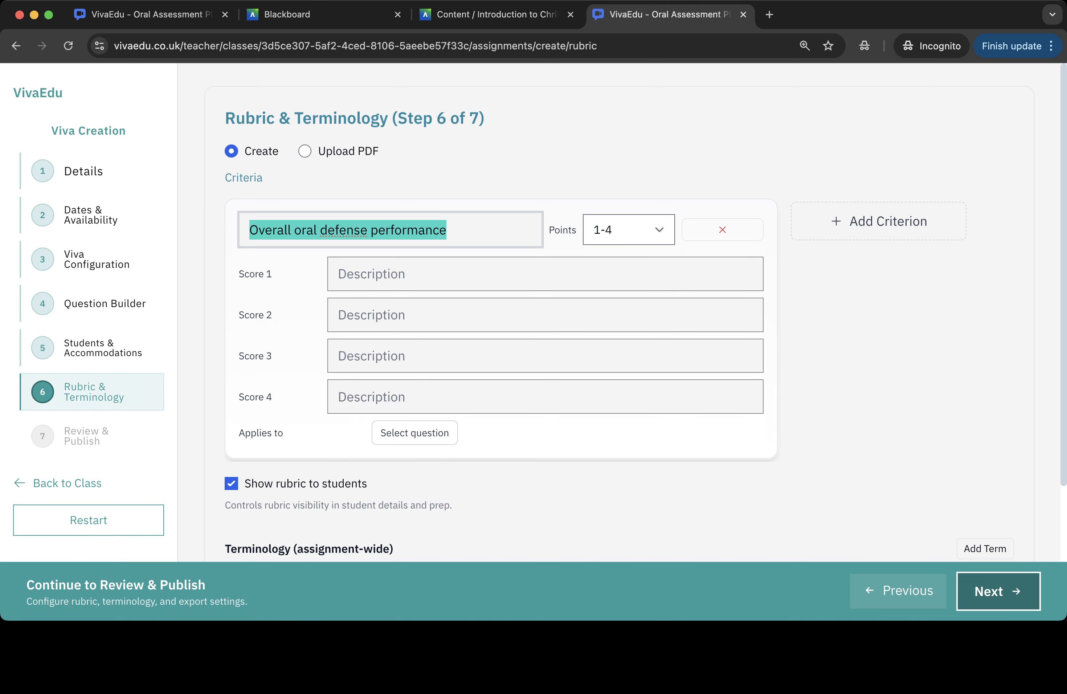
{"action": "left_click", "coordinate": [414, 433]}
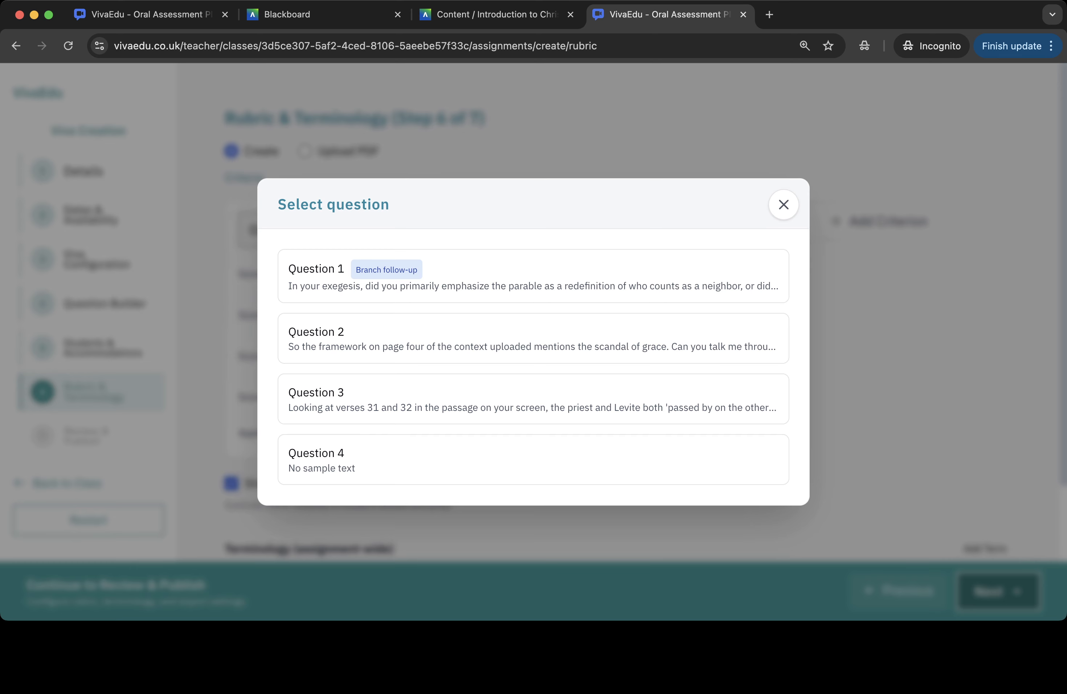
{"action": "left_click", "coordinate": [784, 204]}
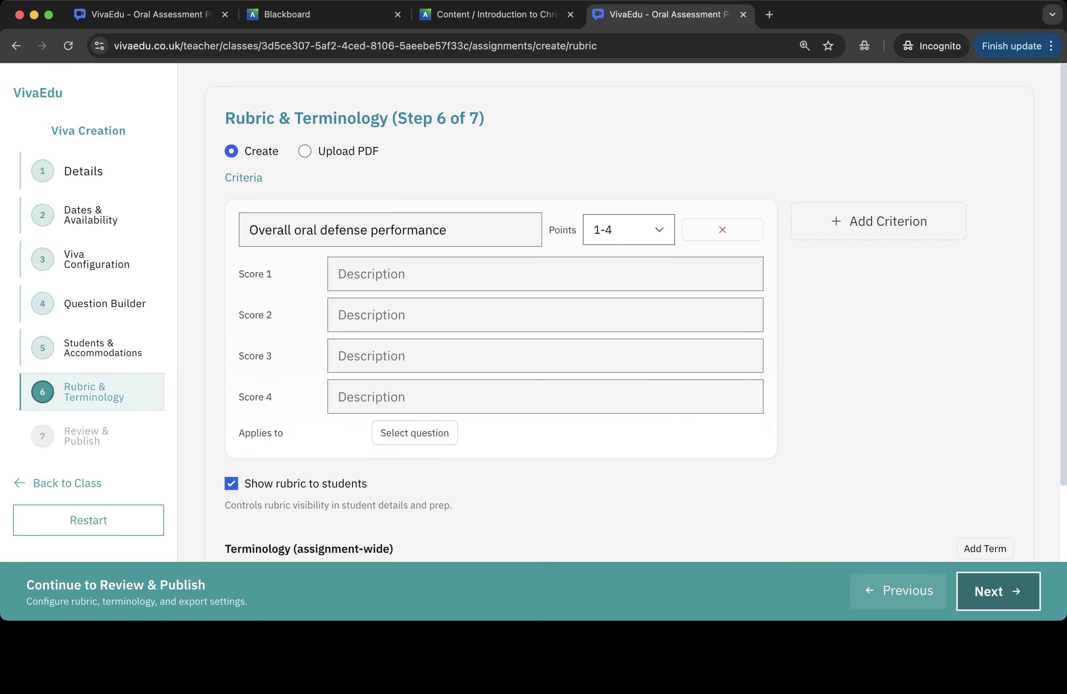
- Leave the export ZIP email blank and continue to Review & Publish
{"action": "scroll", "coordinate": [631, 311], "scroll_direction": "down", "scroll_amount": 5}
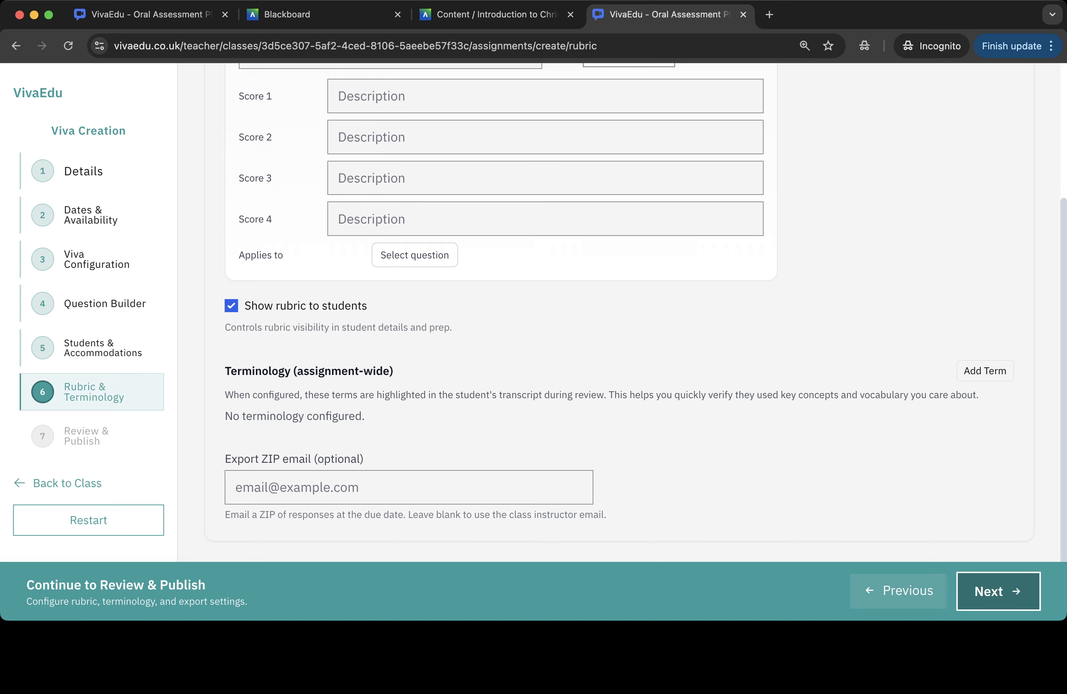
{"action": "left_click", "coordinate": [408, 486]}
{"action": "left_click", "coordinate": [676, 488]}
{"action": "left_click", "coordinate": [998, 591]}
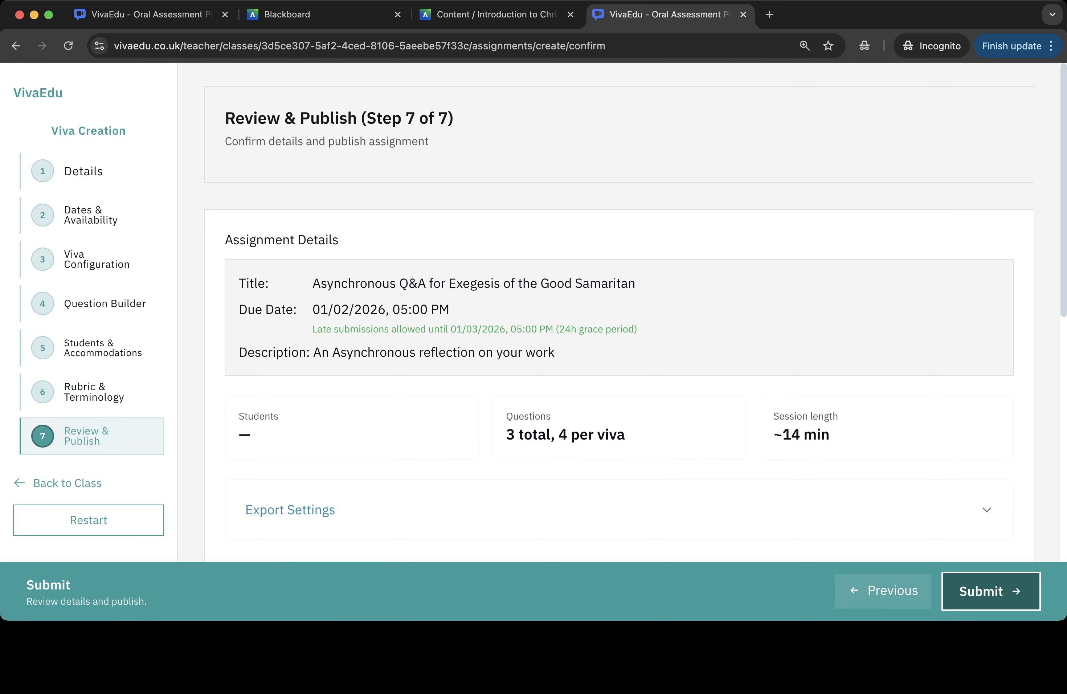
- Scroll through the review summary of the assignment's questions and context
{"action": "scroll", "coordinate": [612, 316], "scroll_direction": "down", "scroll_amount": 5}
{"action": "scroll", "coordinate": [612, 519], "scroll_direction": "down", "scroll_amount": 10}
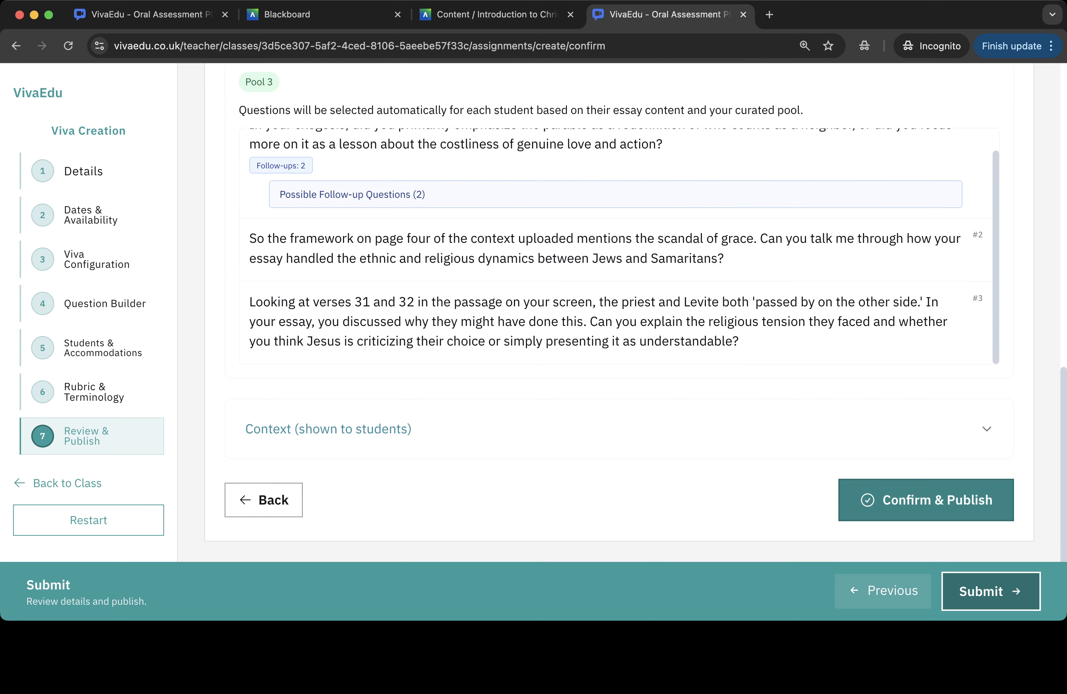
- Confirm and publish the viva, then step through the two-part viva creation tutorial on the class page
{"action": "left_click", "coordinate": [926, 500]}
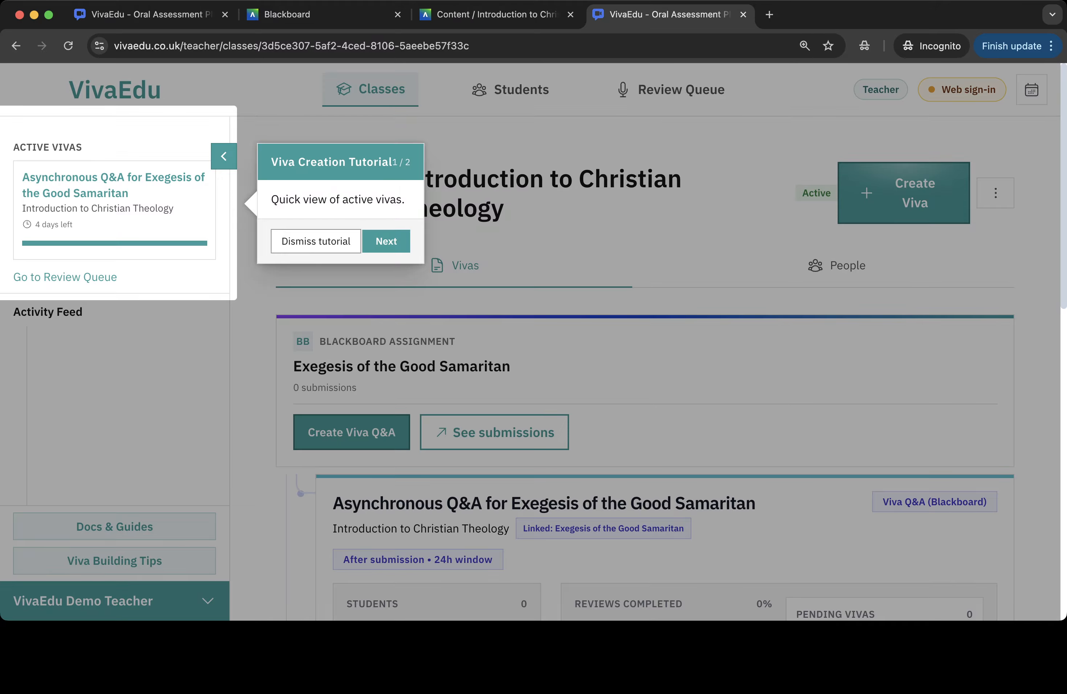
{"action": "left_click", "coordinate": [386, 241]}
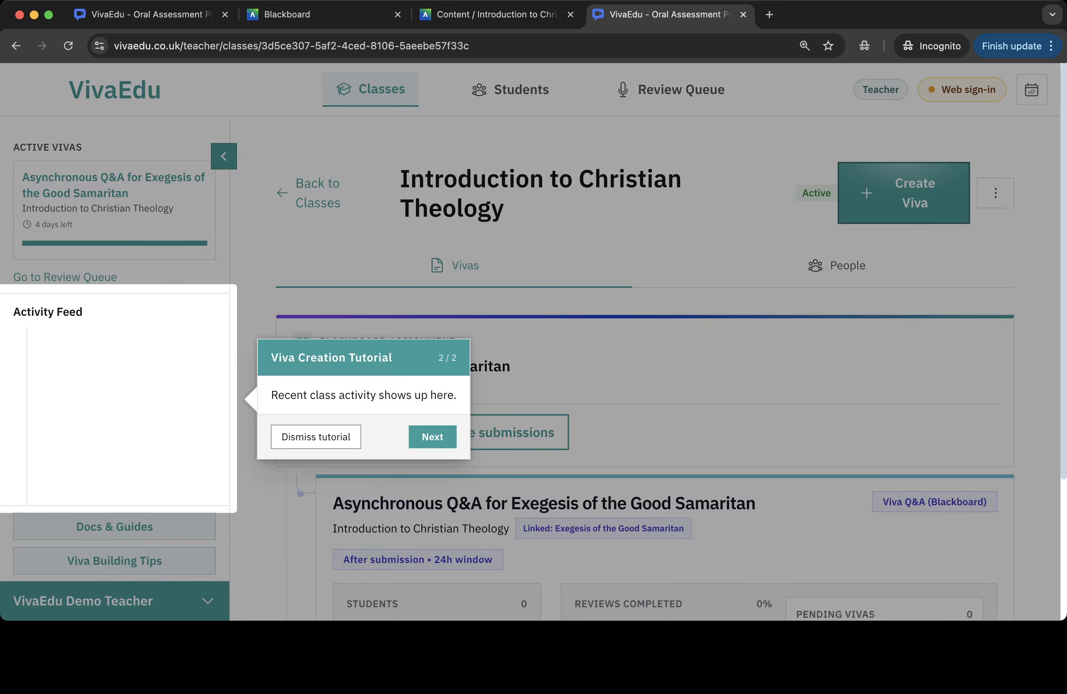
{"action": "left_click", "coordinate": [433, 437]}
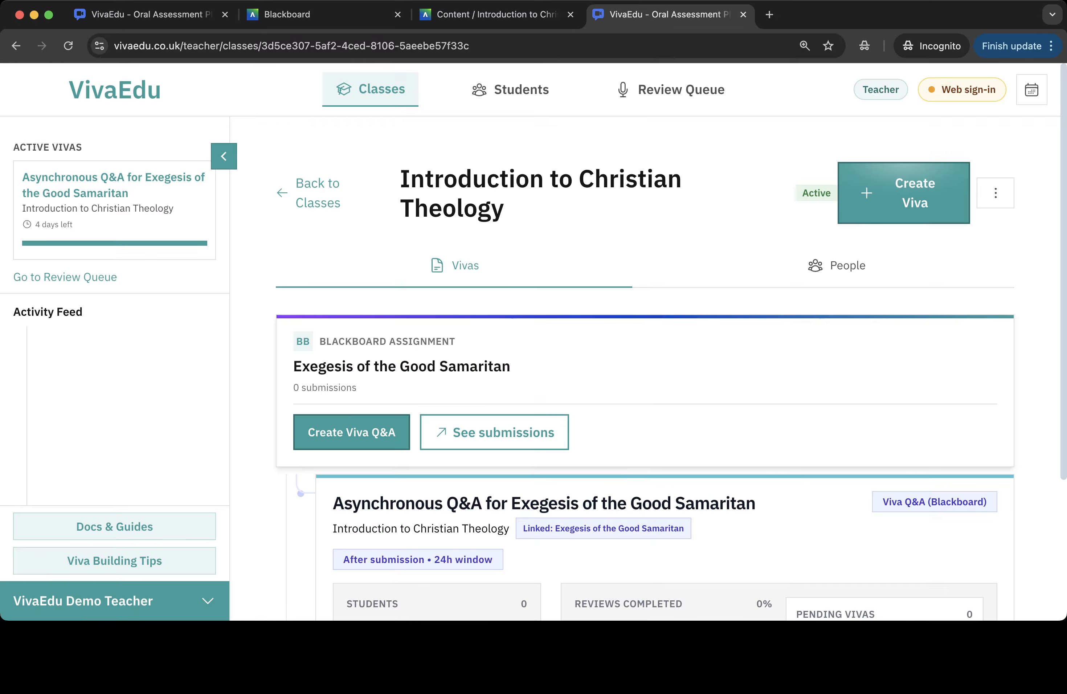
- Browse the class page's vivas, the Students list and the teacher account menu
{"action": "scroll", "coordinate": [518, 501], "scroll_direction": "down", "scroll_amount": 3}
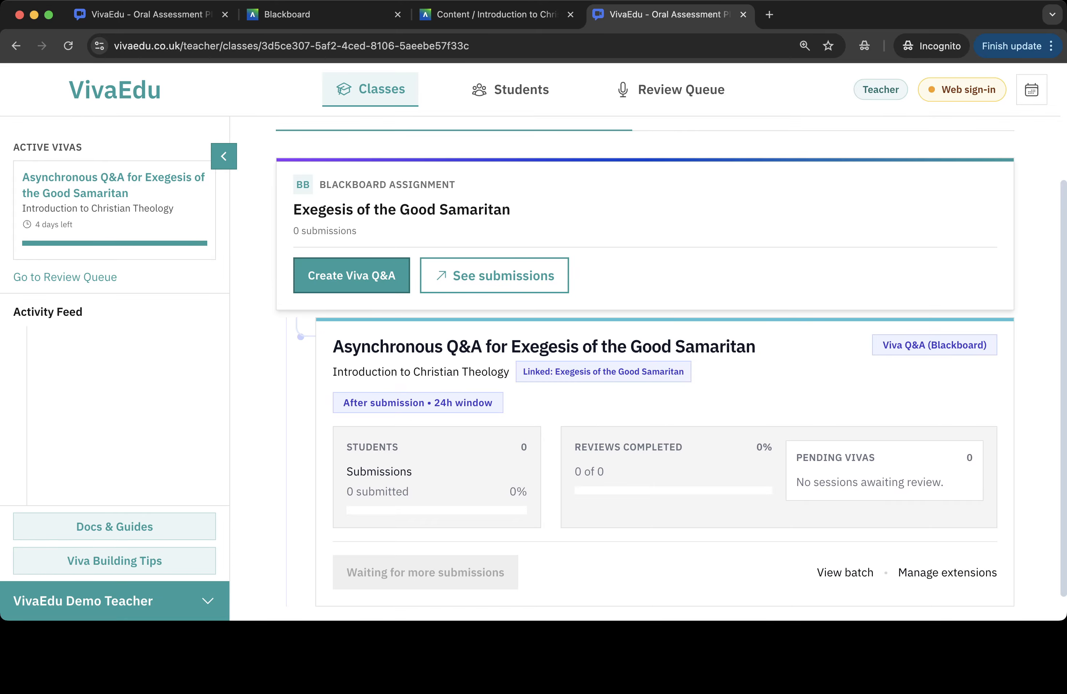
{"action": "scroll", "coordinate": [644, 388], "scroll_direction": "up", "scroll_amount": 4}
{"action": "left_click", "coordinate": [511, 89]}
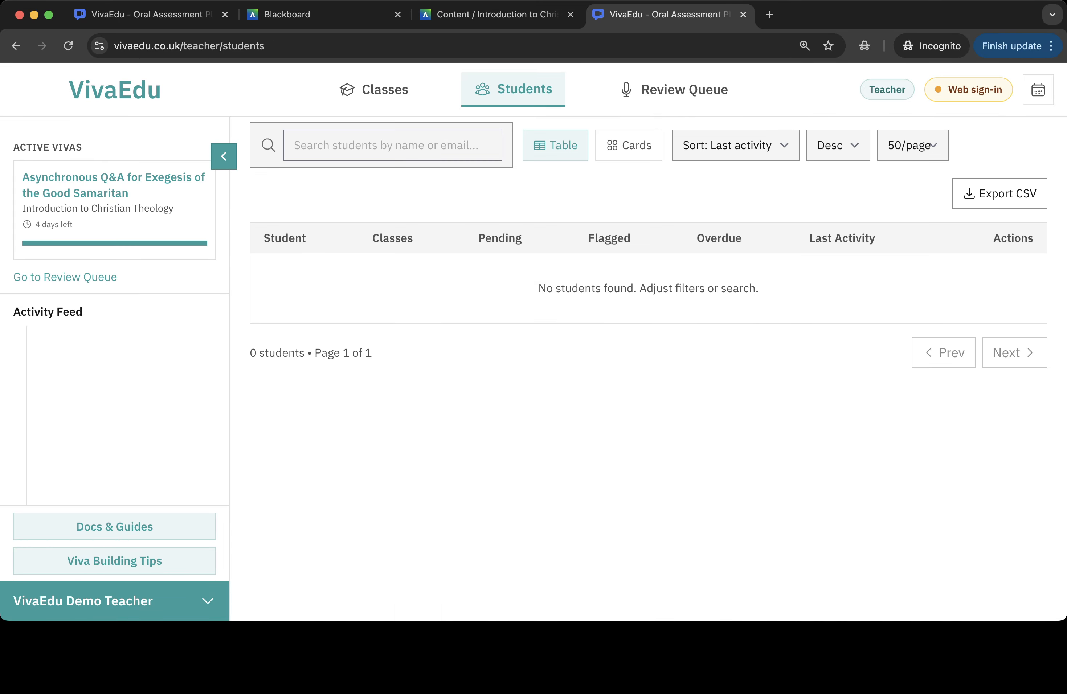
{"action": "left_click", "coordinate": [374, 90]}
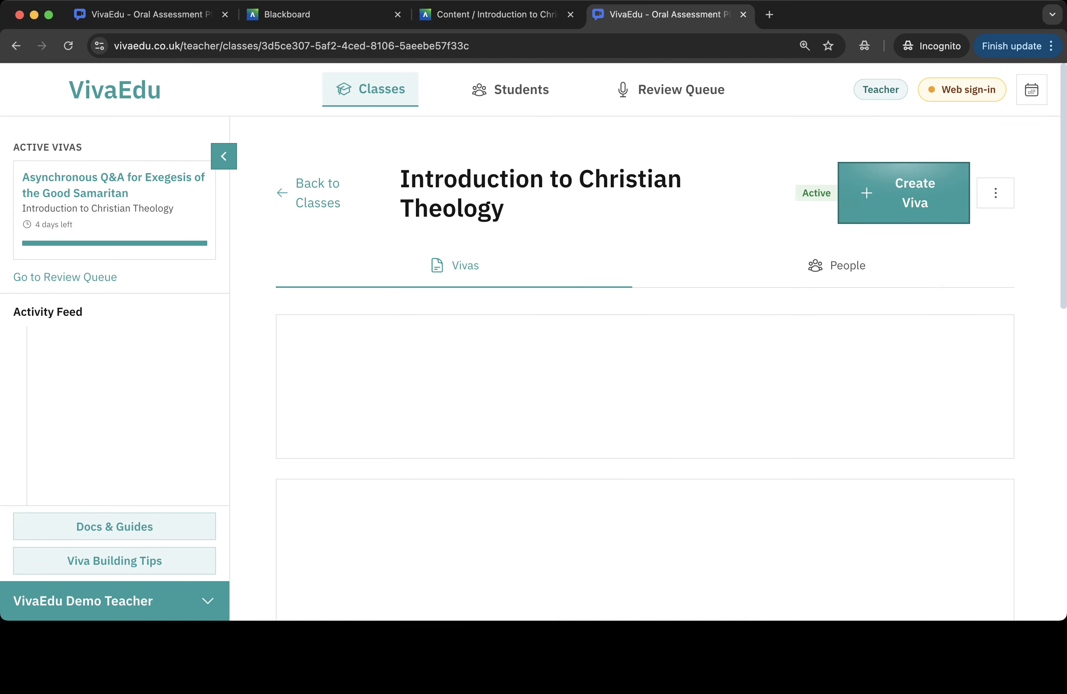
{"action": "left_click", "coordinate": [114, 601]}
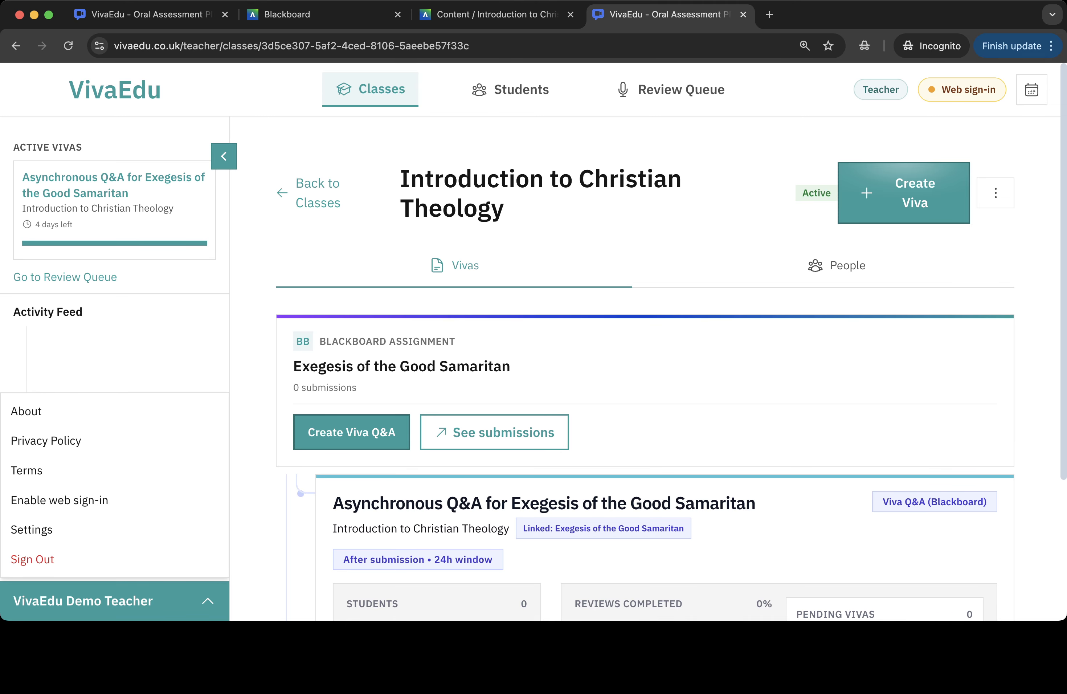
- Close the teacher tab and start a Blackboard student preview of Introduction to Christian Theology
{"action": "left_click", "coordinate": [743, 14]}
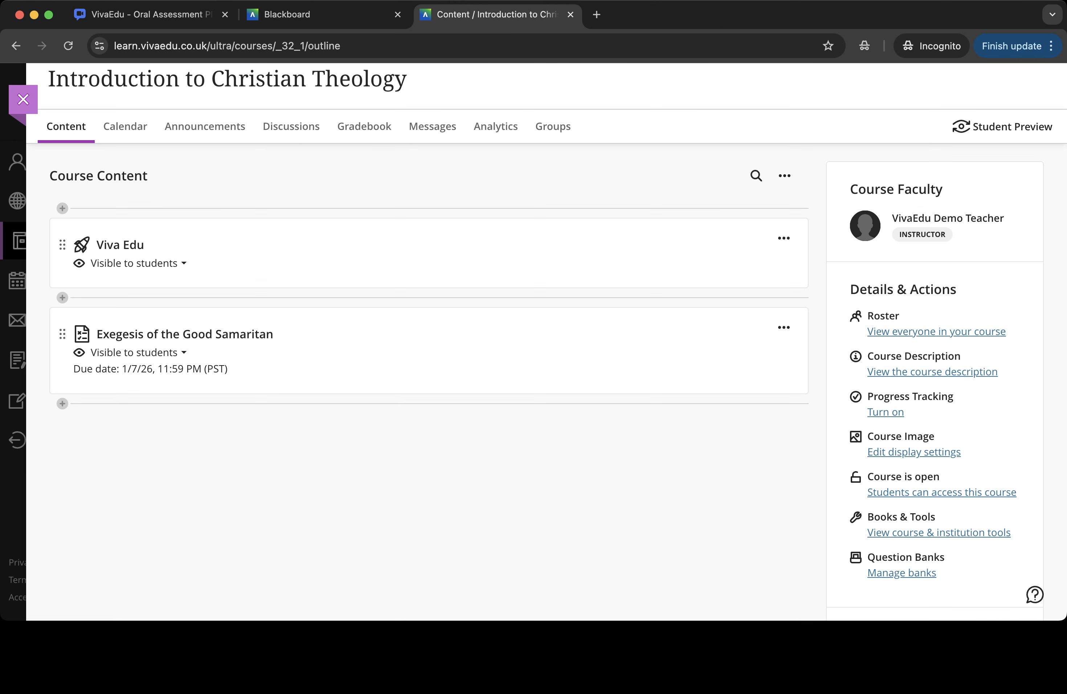
{"action": "scroll", "coordinate": [546, 338], "scroll_direction": "up", "scroll_amount": 1}
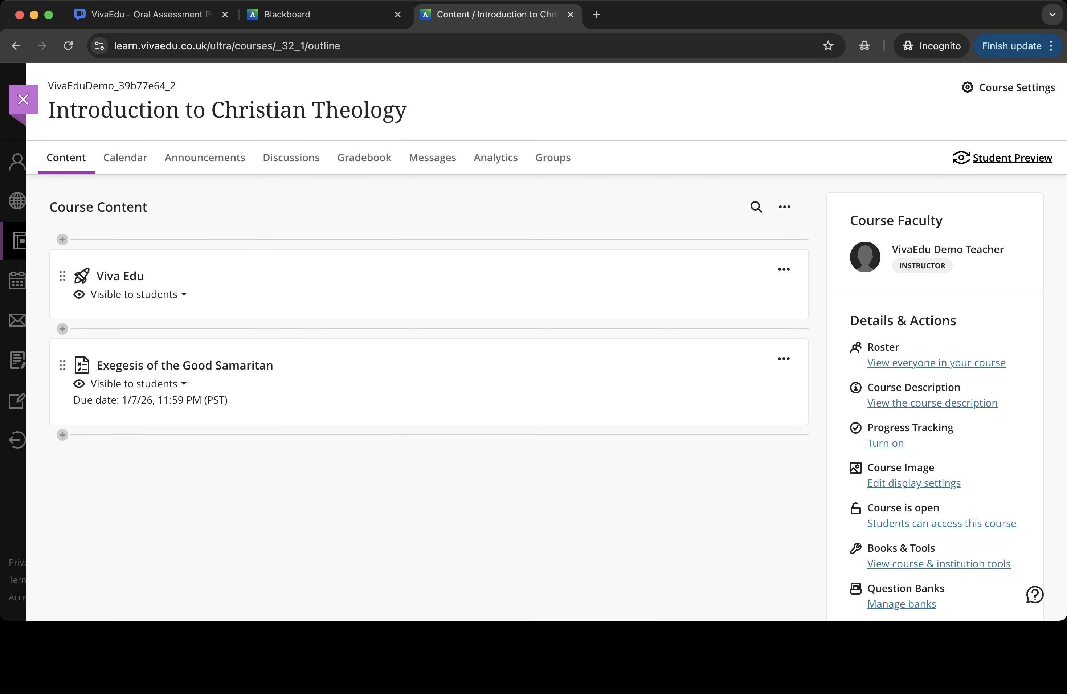
{"action": "left_click", "coordinate": [1012, 158]}
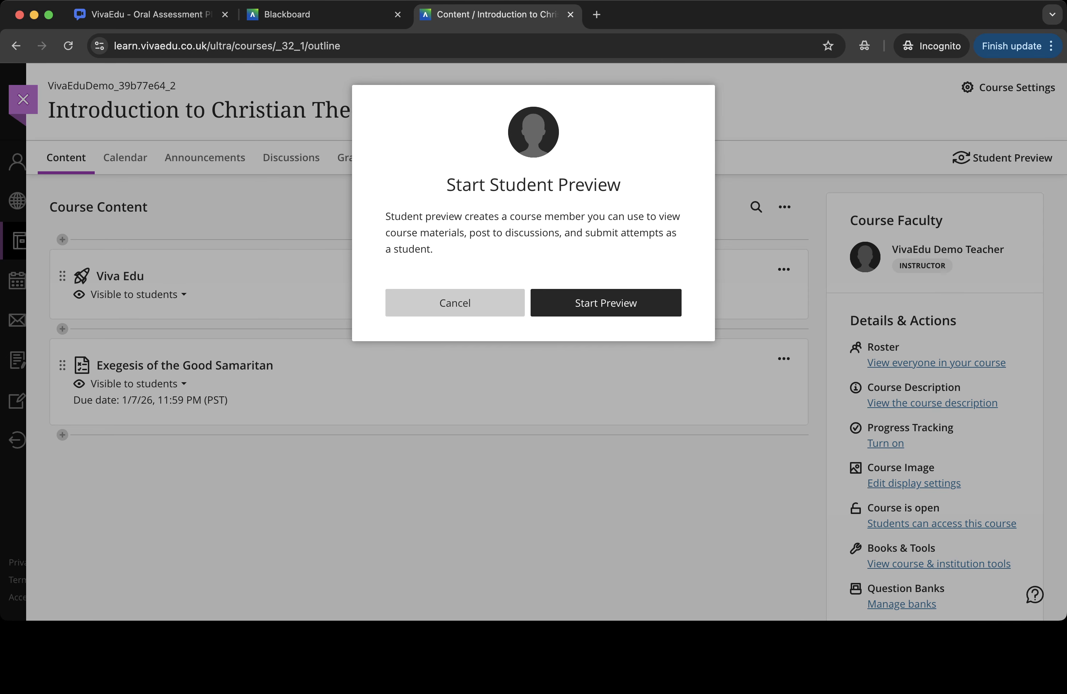
{"action": "left_click", "coordinate": [605, 302]}
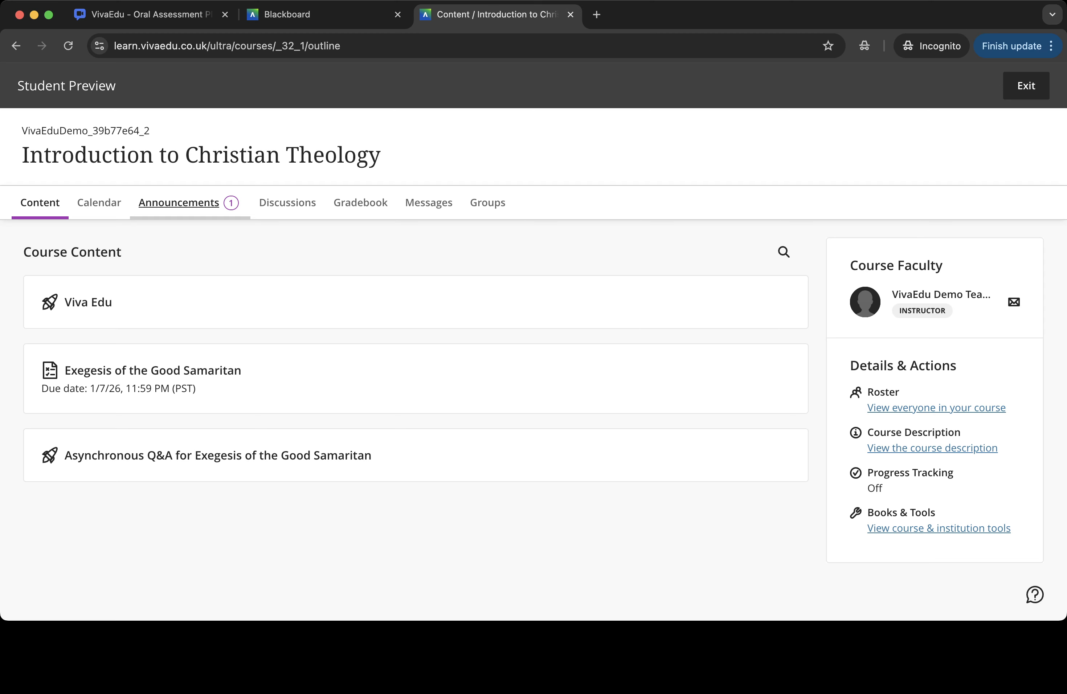
- Check the course announcements and open the Exegesis of the Good Samaritan assignment as the student
{"action": "left_click", "coordinate": [178, 202]}
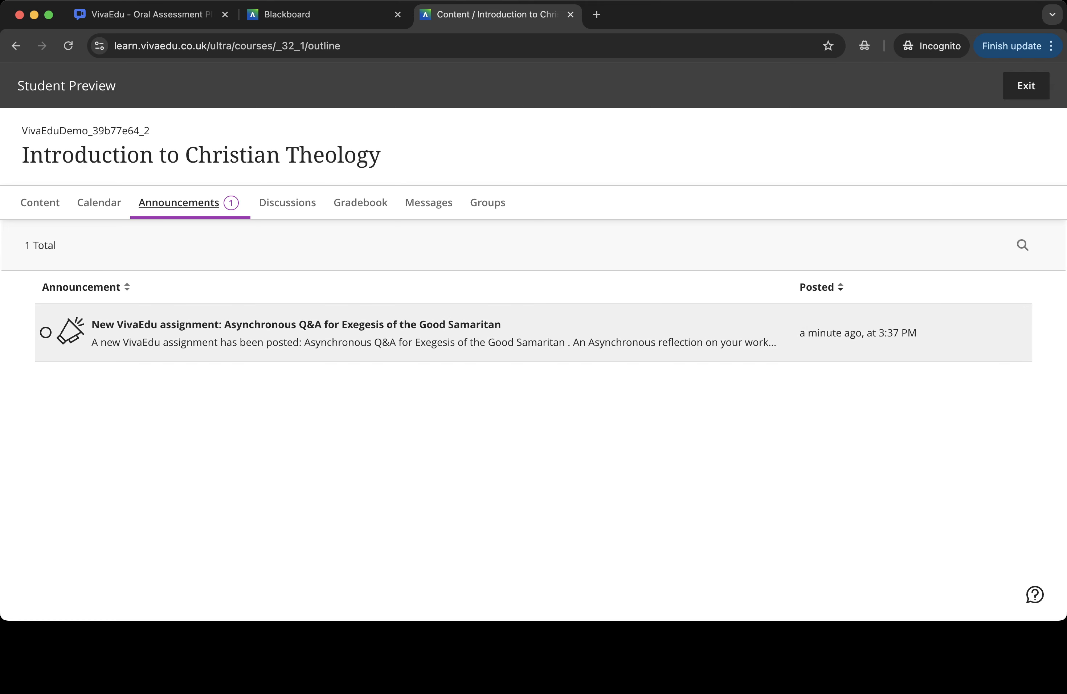
{"action": "left_click", "coordinate": [40, 203]}
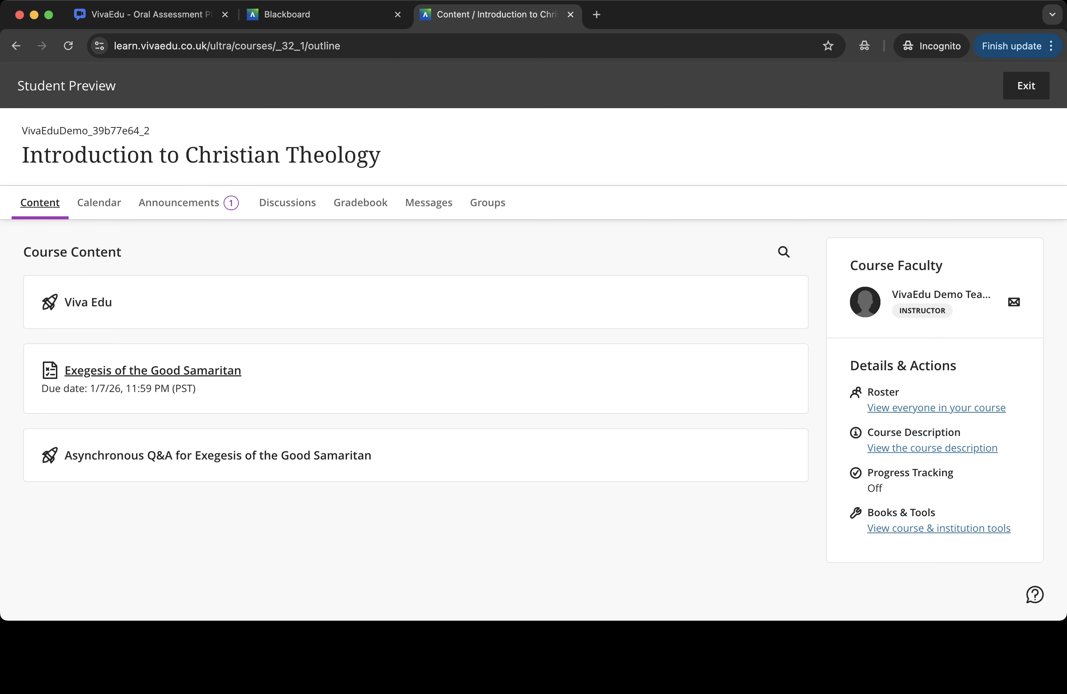
{"action": "left_click", "coordinate": [153, 371]}
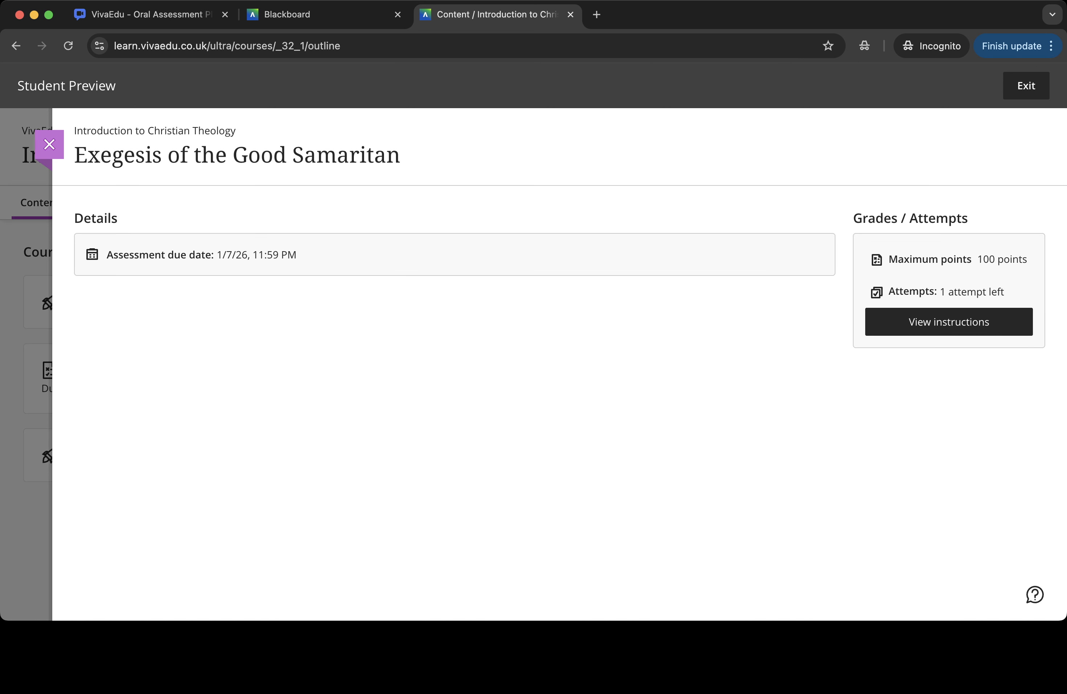
{"action": "left_click", "coordinate": [49, 144]}
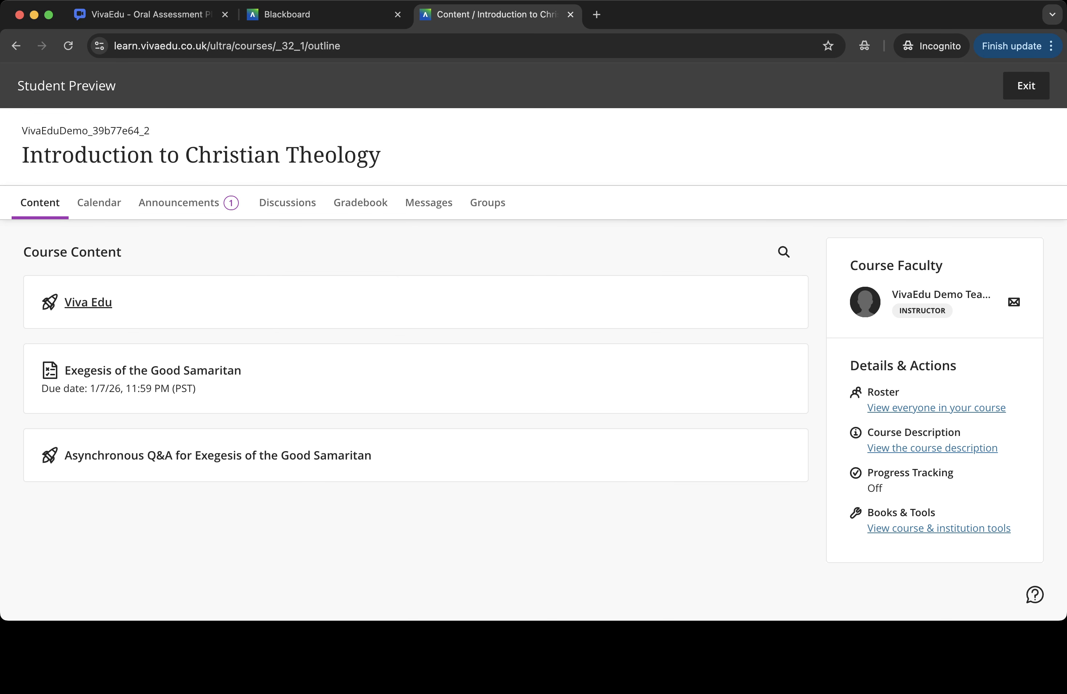
- Open Viva Edu as the student and browse the Classes and Settings & Preferences pages
{"action": "left_click", "coordinate": [88, 302]}
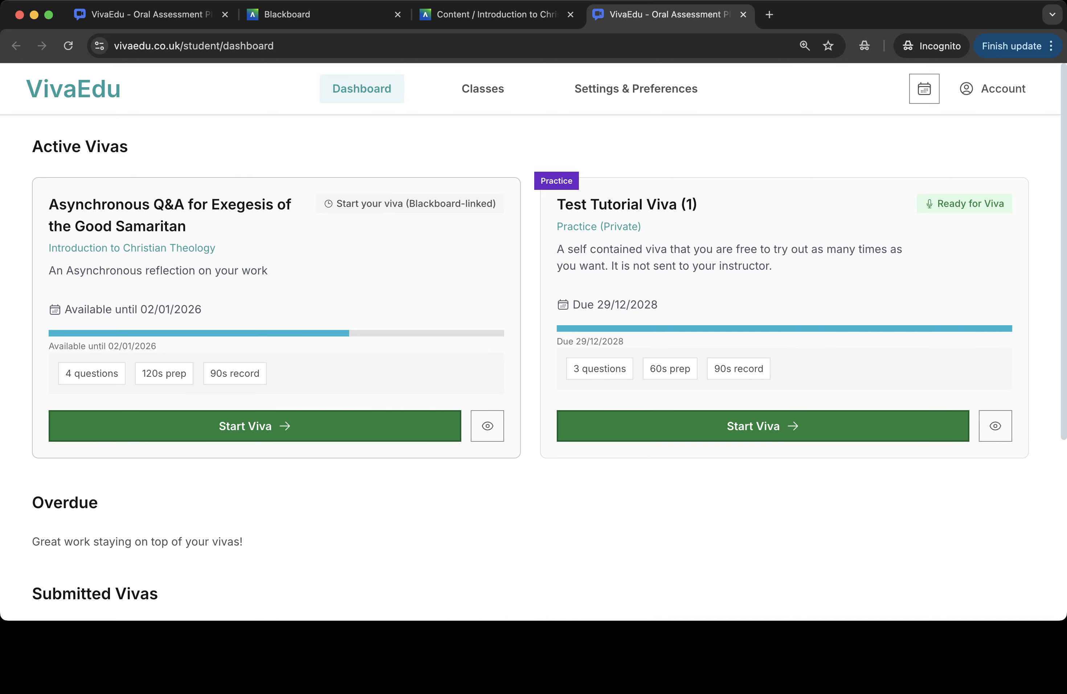
{"action": "left_click", "coordinate": [483, 89]}
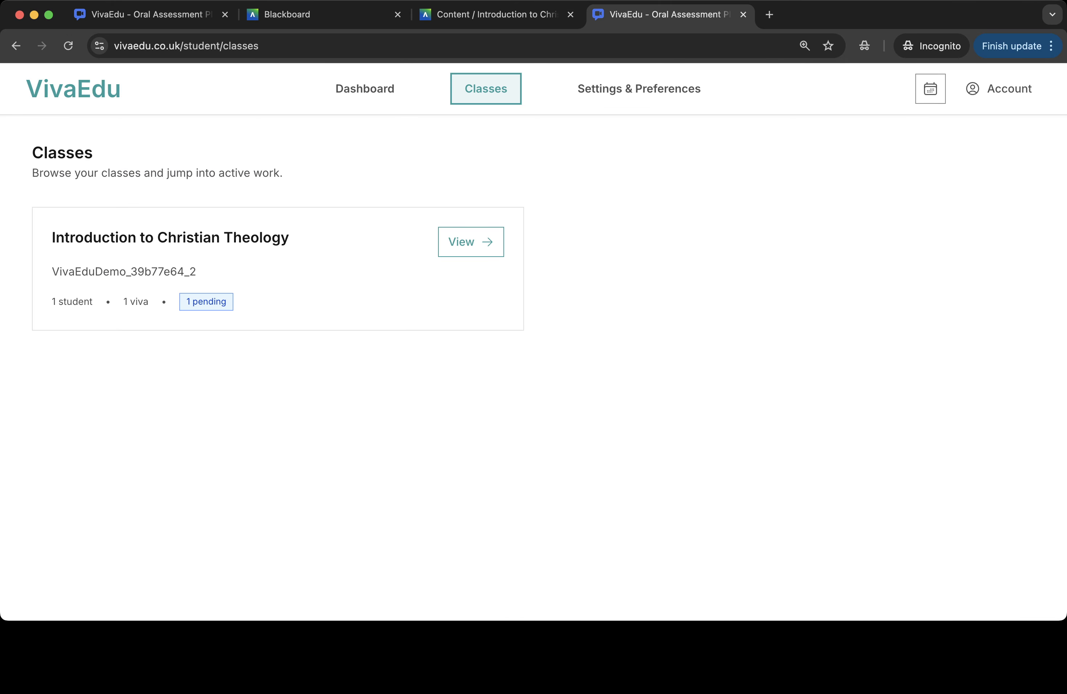
{"action": "left_click", "coordinate": [639, 89]}
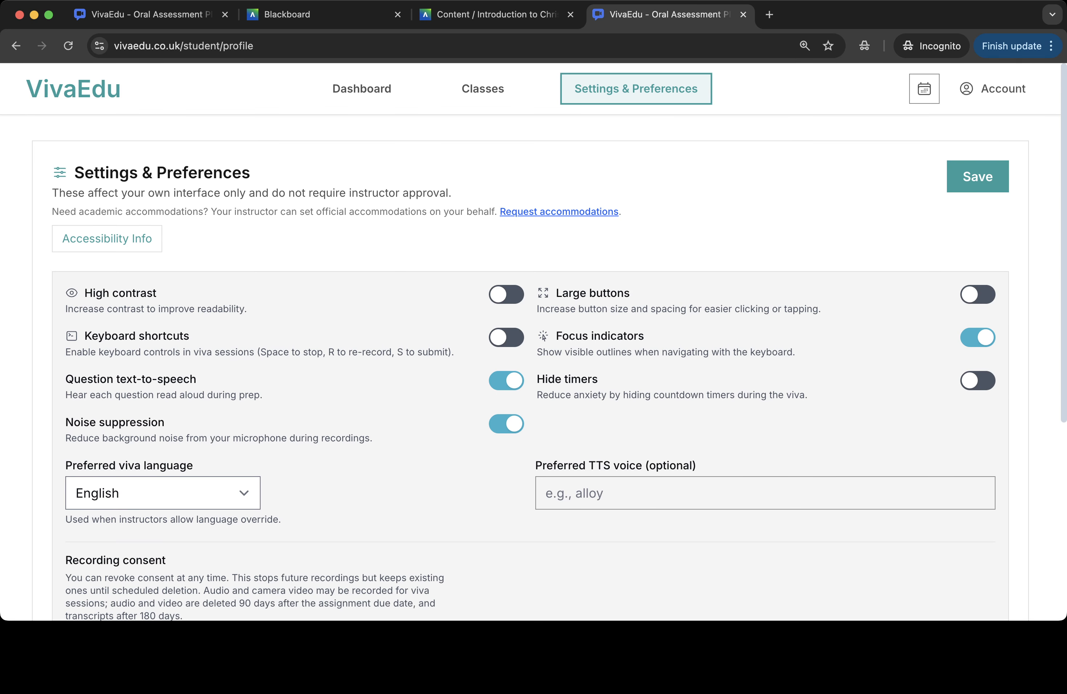
{"action": "scroll", "coordinate": [533, 341], "scroll_direction": "down", "scroll_amount": 3}
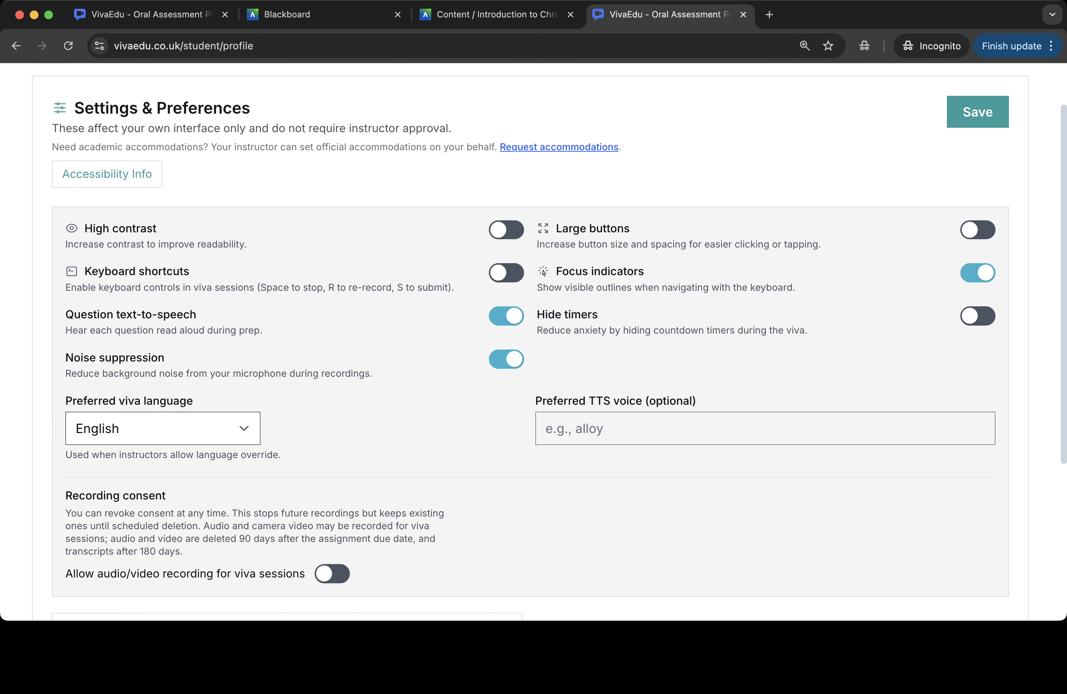
{"action": "scroll", "coordinate": [533, 340], "scroll_direction": "up", "scroll_amount": 1}
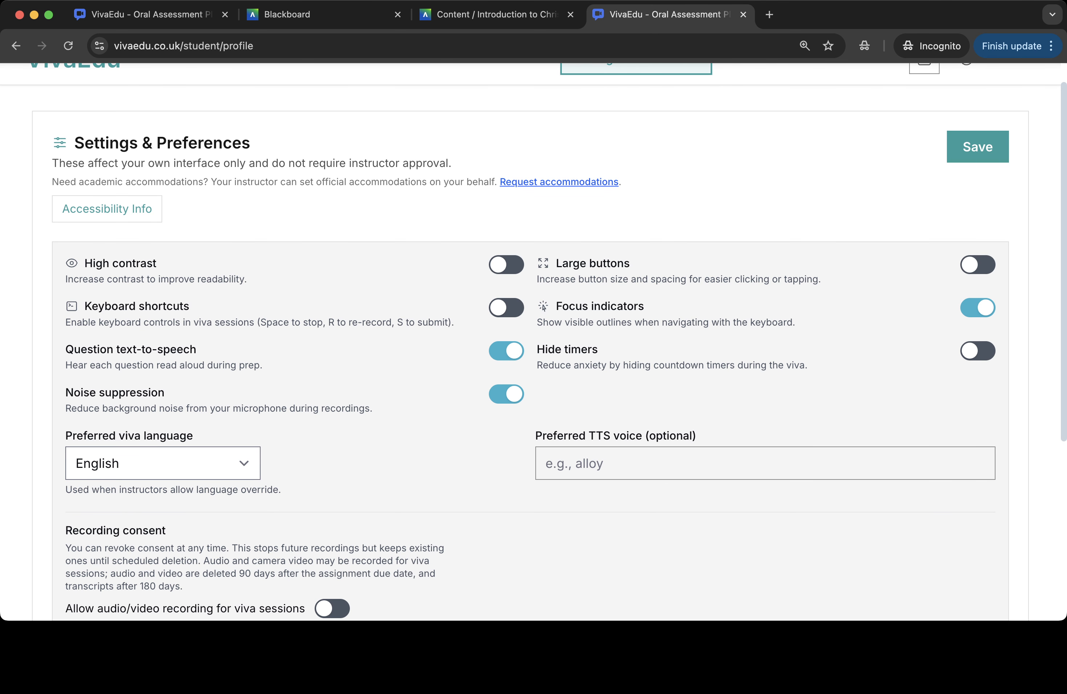
{"action": "scroll", "coordinate": [533, 341], "scroll_direction": "down", "scroll_amount": 7}
{"action": "scroll", "coordinate": [534, 341], "scroll_direction": "up", "scroll_amount": 8}
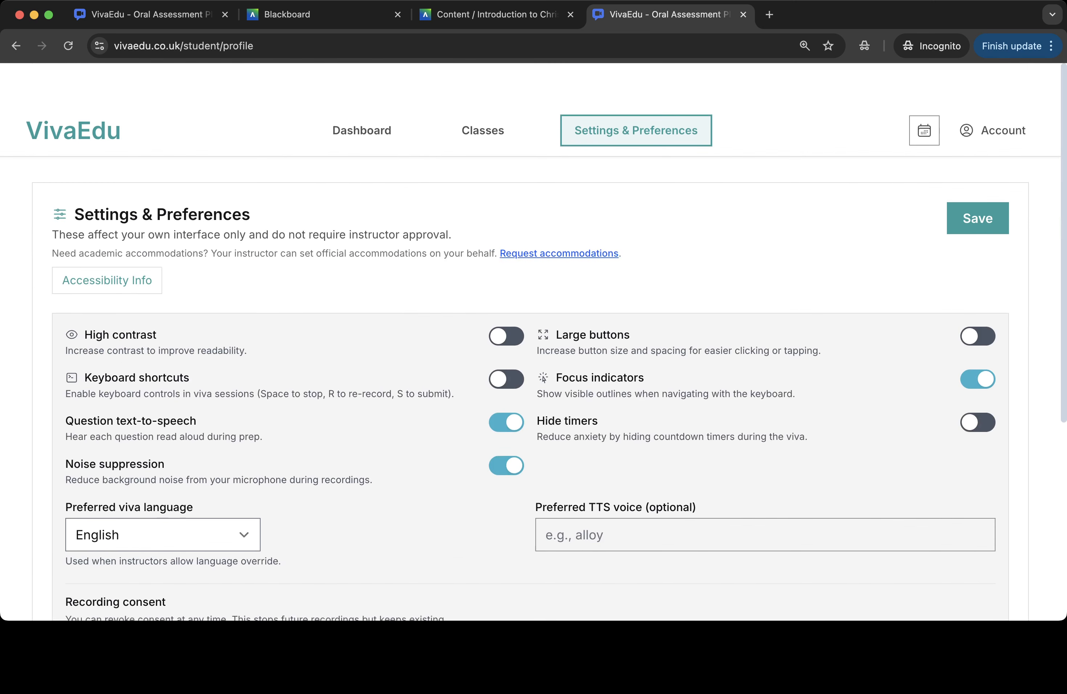
{"action": "left_click", "coordinate": [362, 89]}
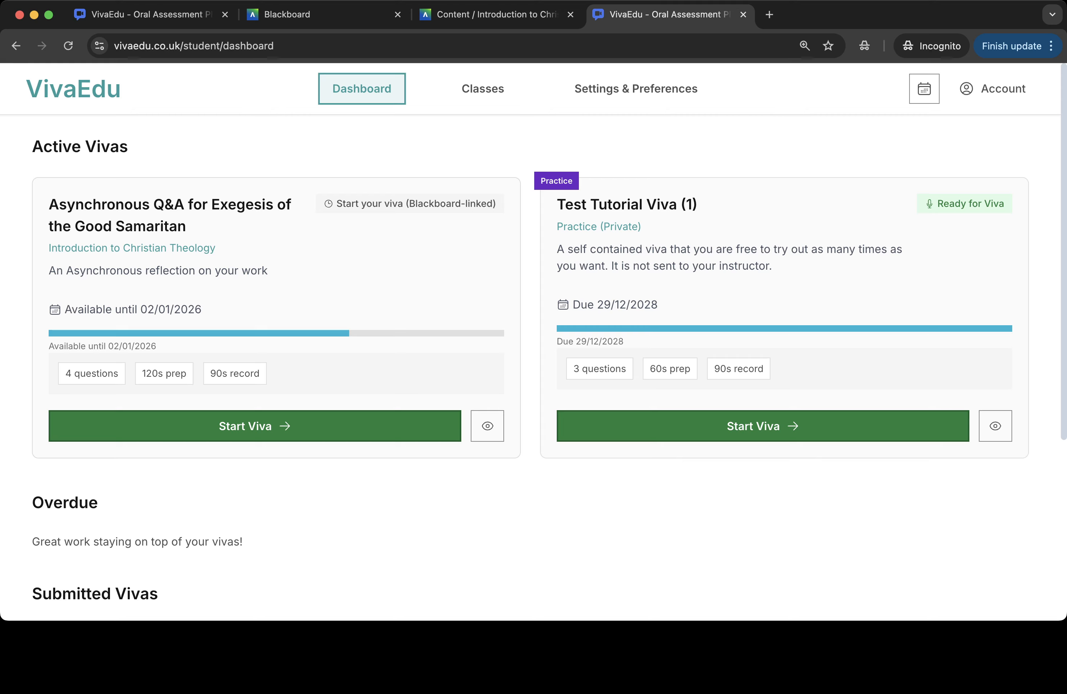
- Start the Good Samaritan viva, proceed without a confirmed submission, and go through the what-to-expect walkthrough
{"action": "left_click", "coordinate": [255, 425]}
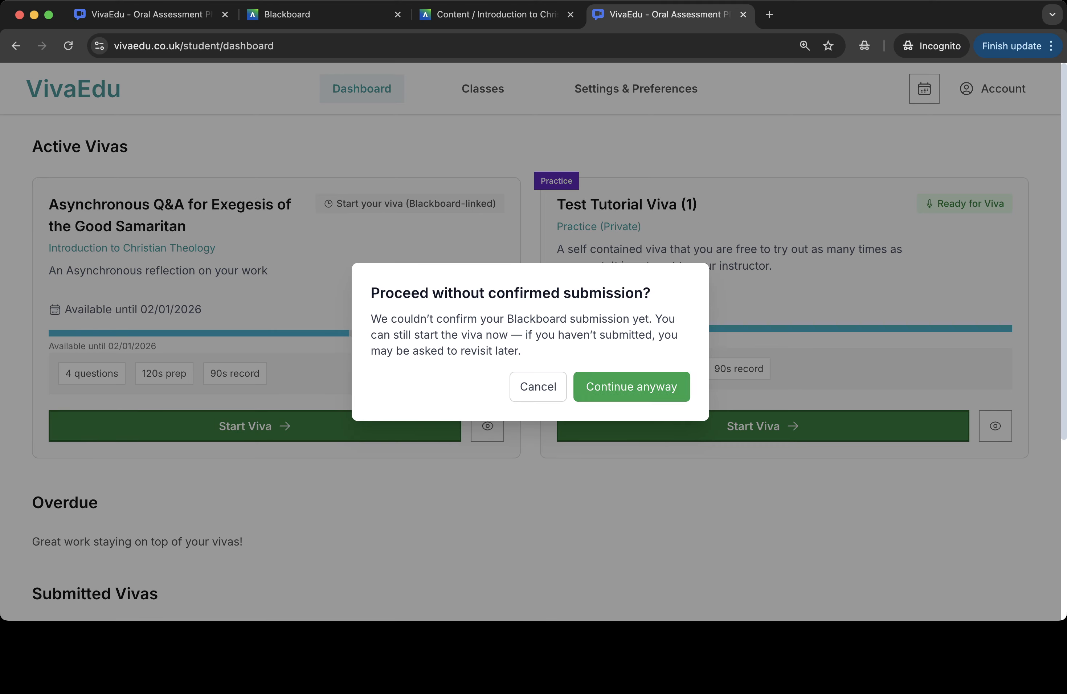
{"action": "left_click", "coordinate": [631, 386]}
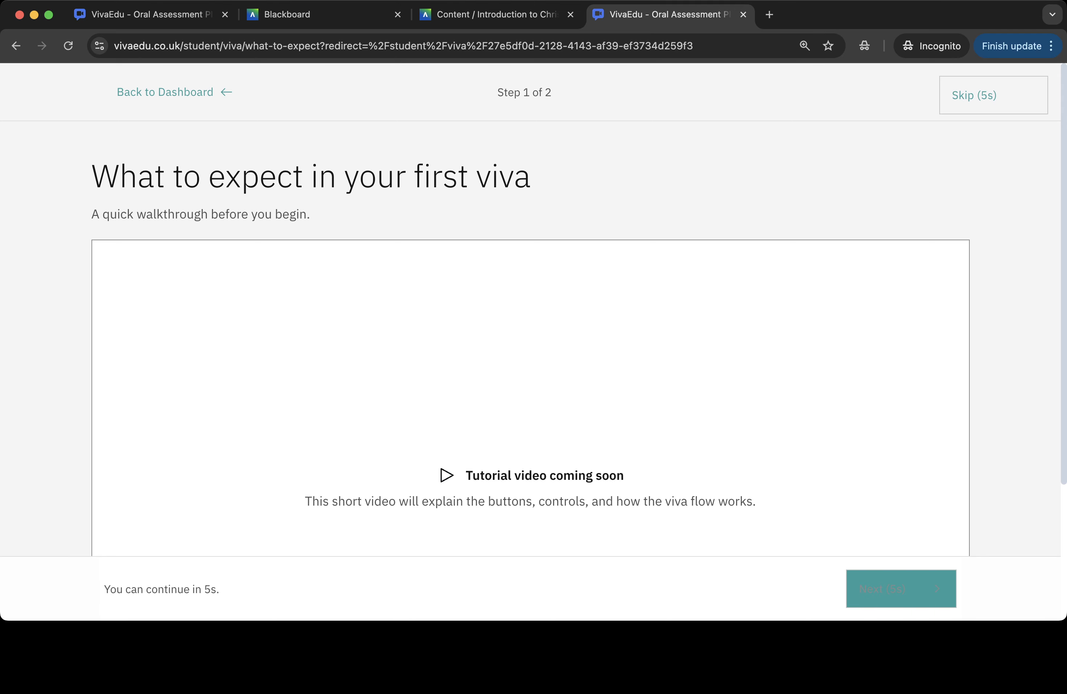
{"action": "scroll", "coordinate": [530, 360], "scroll_direction": "down", "scroll_amount": 4}
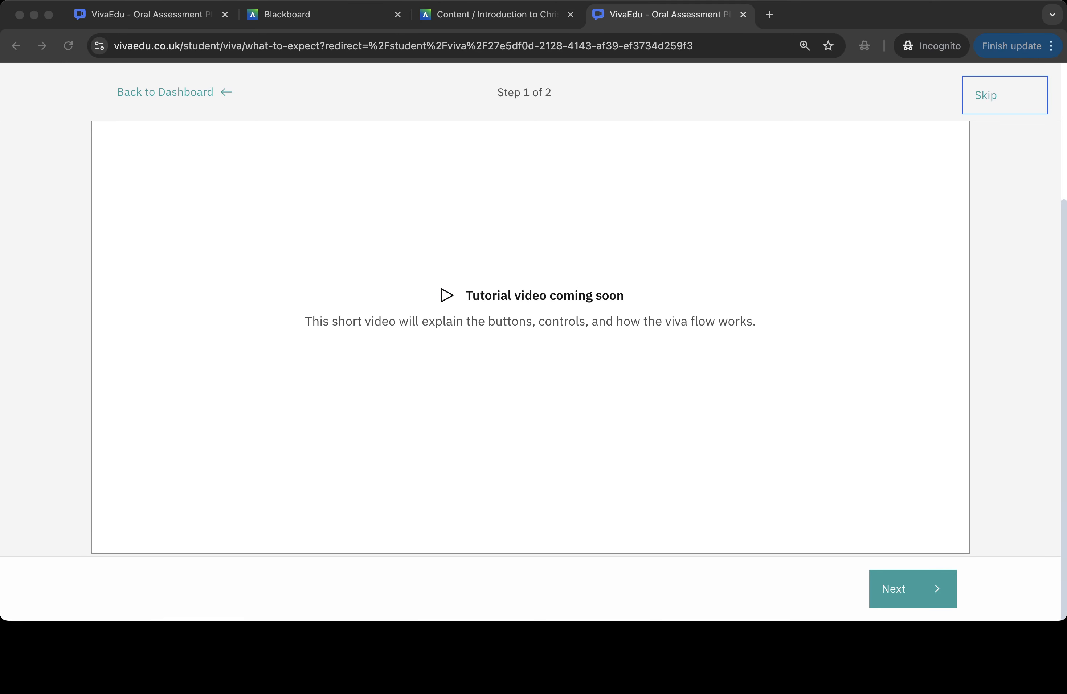
{"action": "left_click", "coordinate": [912, 588]}
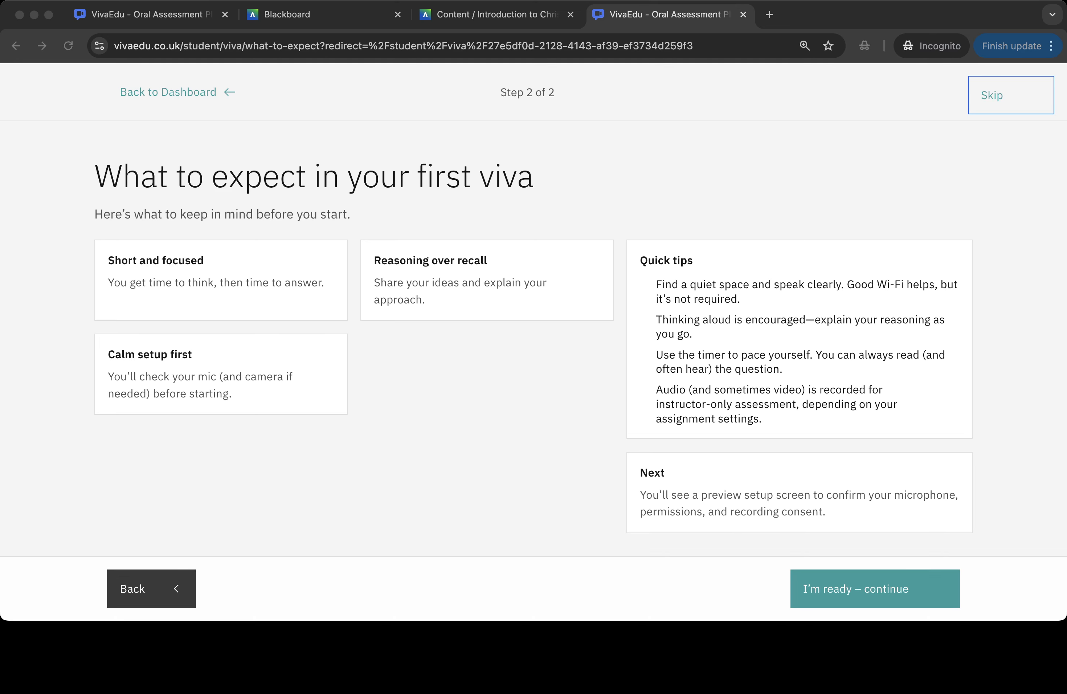
{"action": "left_click", "coordinate": [874, 588]}
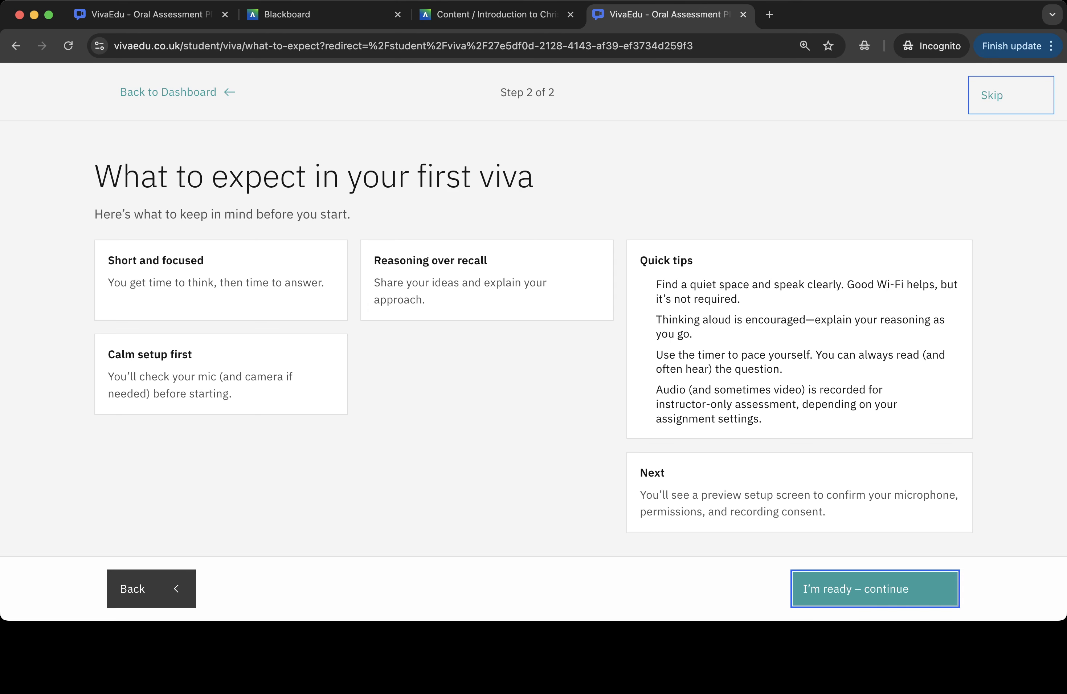
{"action": "left_click", "coordinate": [875, 588]}
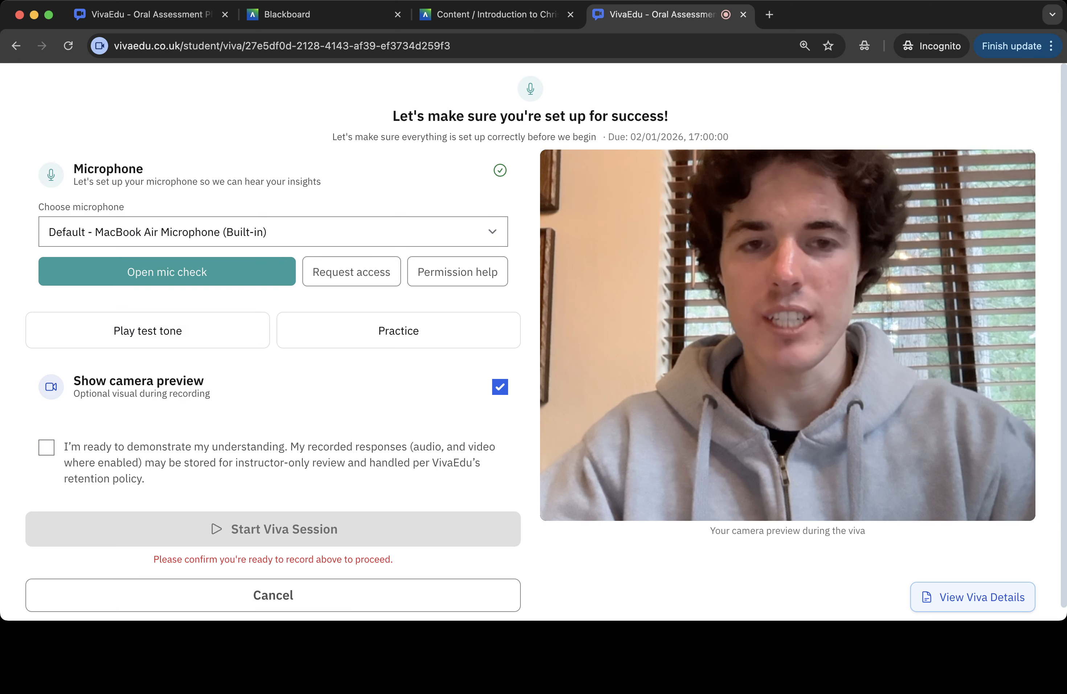
- Agree to the recording statement, check the viva details, and start the viva session
{"action": "left_click", "coordinate": [46, 447]}
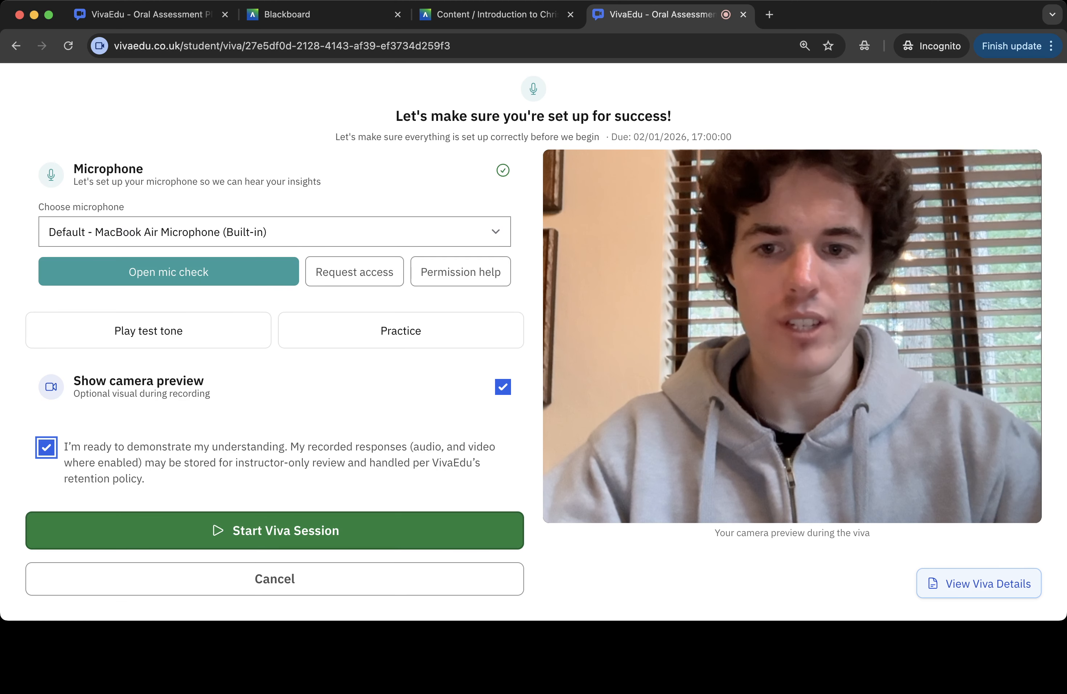
{"action": "left_click", "coordinate": [978, 583]}
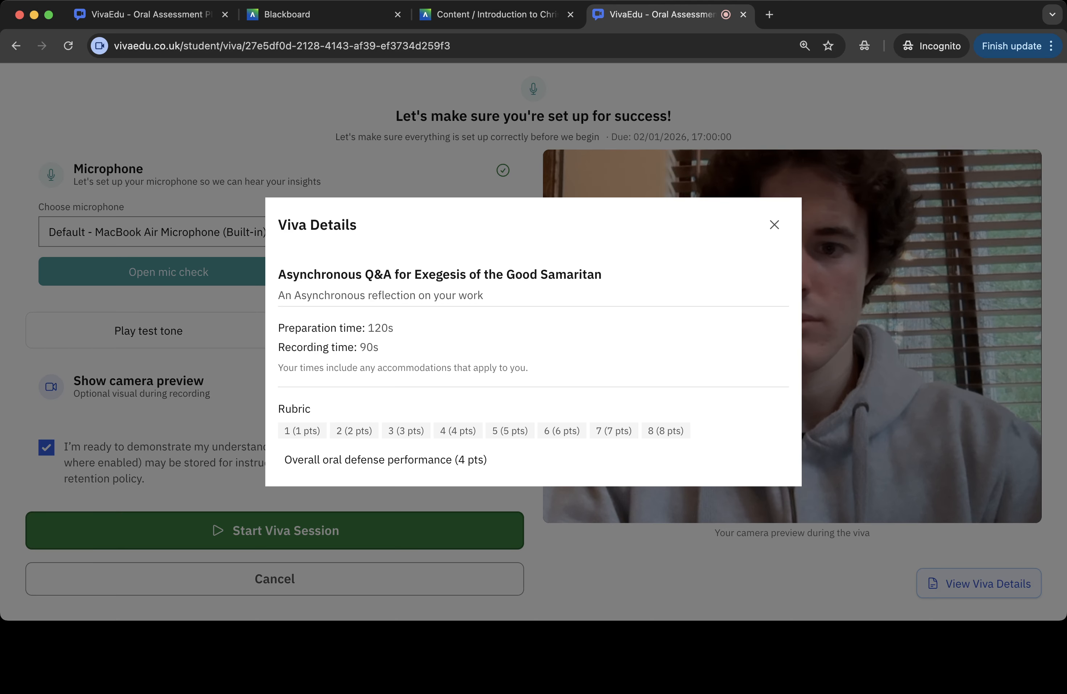
{"action": "left_click", "coordinate": [774, 225]}
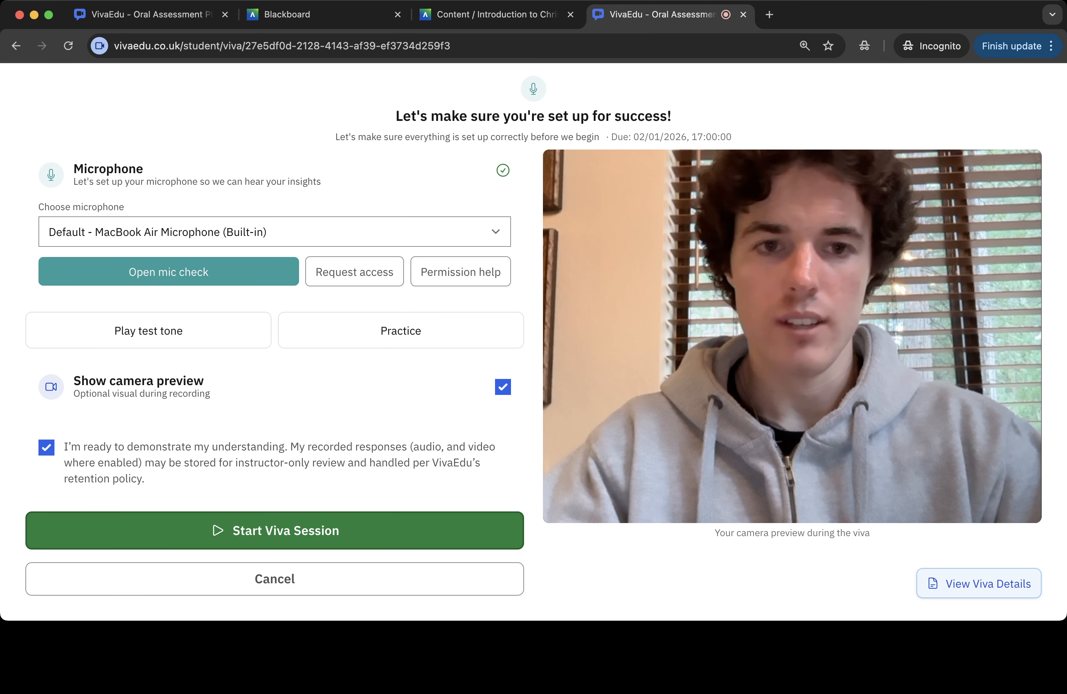
{"action": "left_click", "coordinate": [275, 530]}
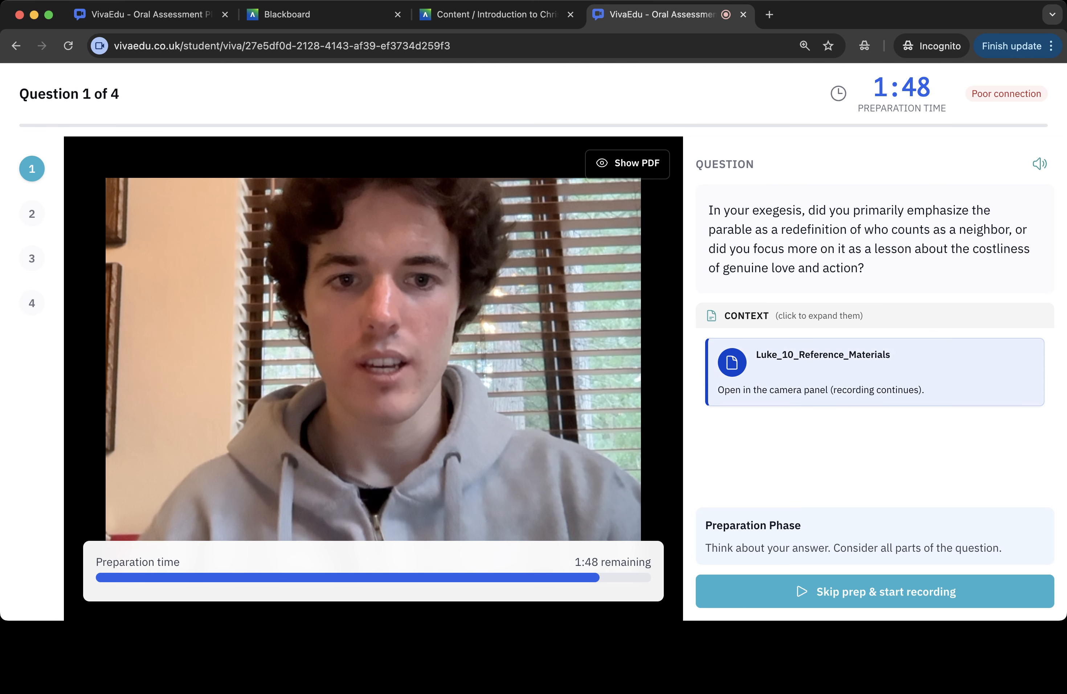
- Show the Luke_10_Reference_Materials PDF beside the first question and scroll through its pages
{"action": "left_click", "coordinate": [627, 164]}
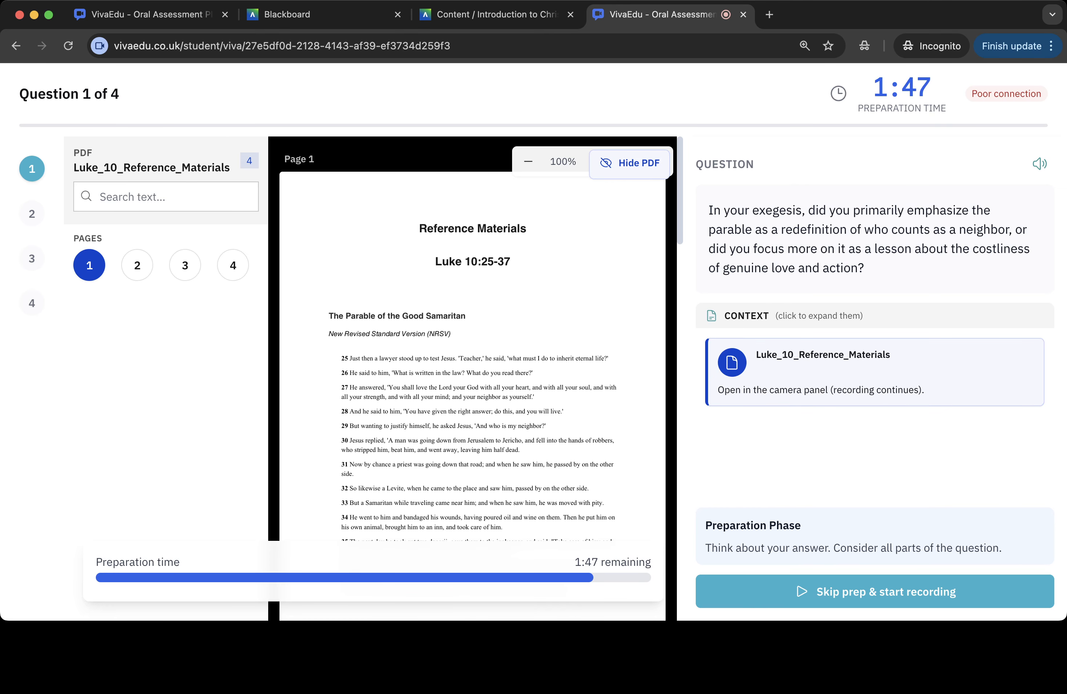
{"action": "scroll", "coordinate": [472, 360], "scroll_direction": "down", "scroll_amount": 10}
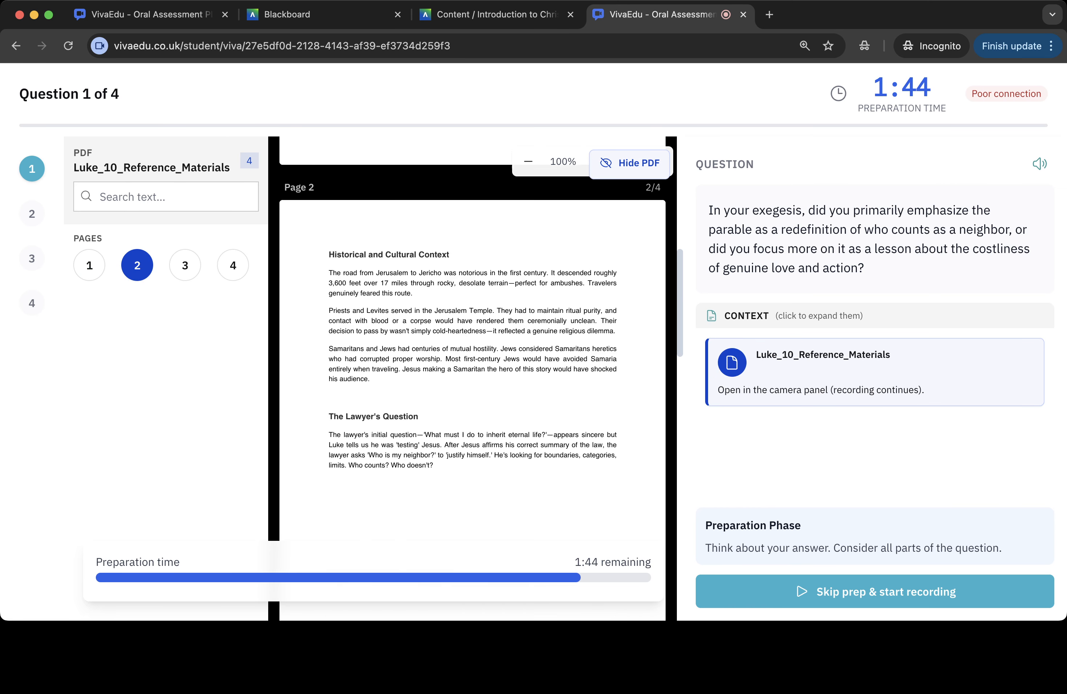
{"action": "scroll", "coordinate": [472, 316], "scroll_direction": "down", "scroll_amount": 3}
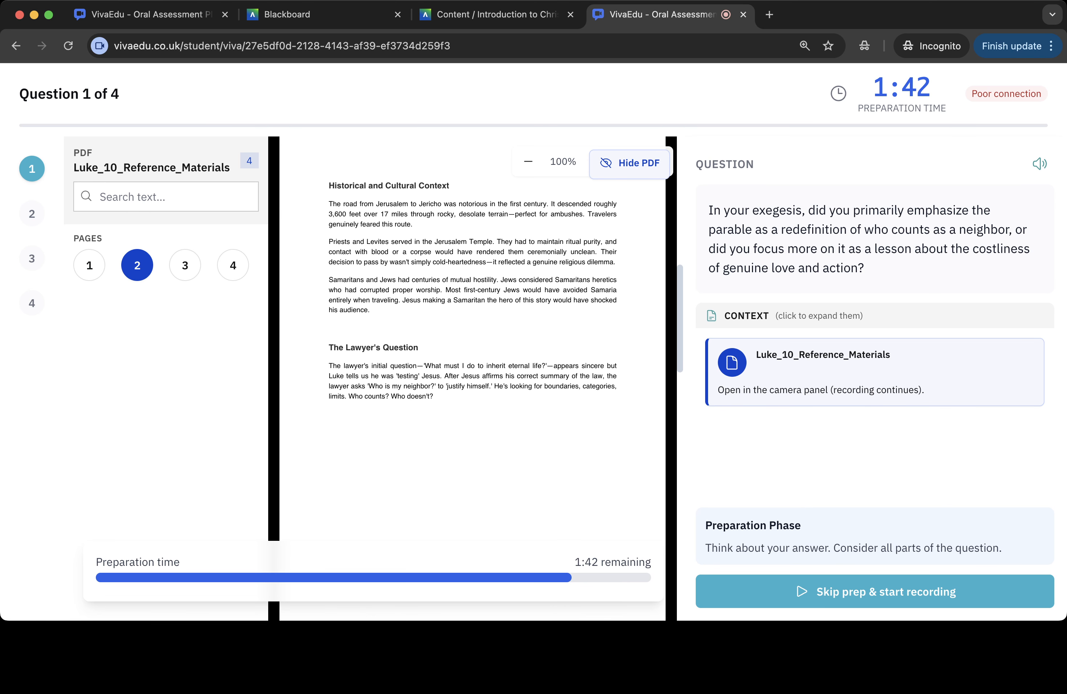
- Scroll the reference PDF, then record an answer to question 1 and submit it
{"action": "scroll", "coordinate": [472, 337], "scroll_direction": "down", "scroll_amount": 10}
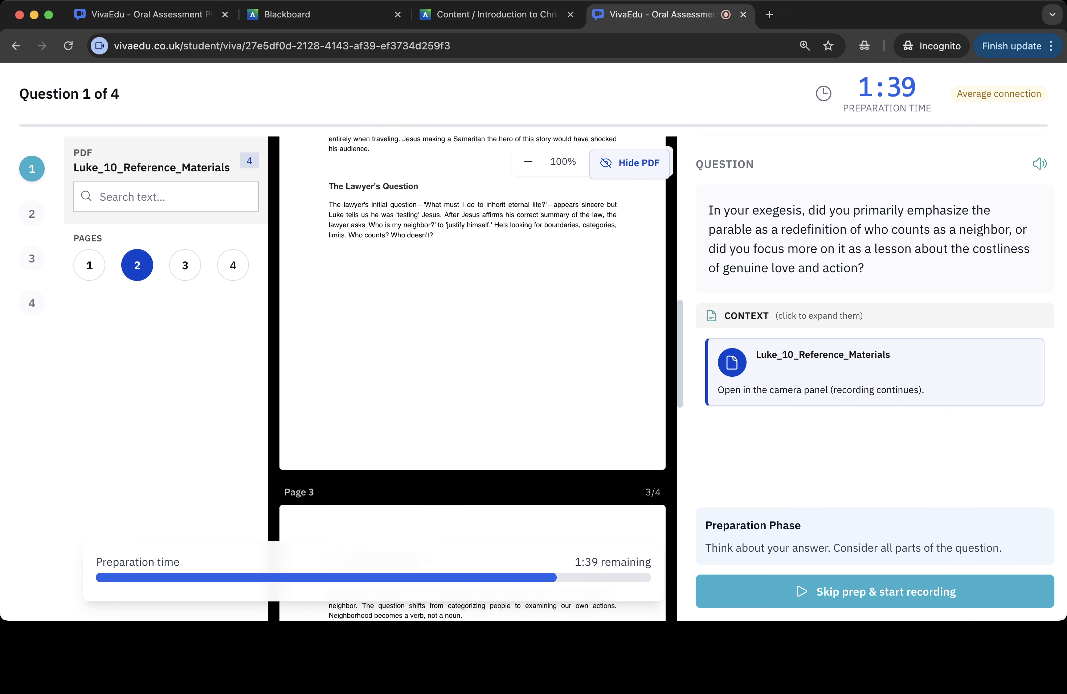
{"action": "scroll", "coordinate": [472, 337], "scroll_direction": "up", "scroll_amount": 15}
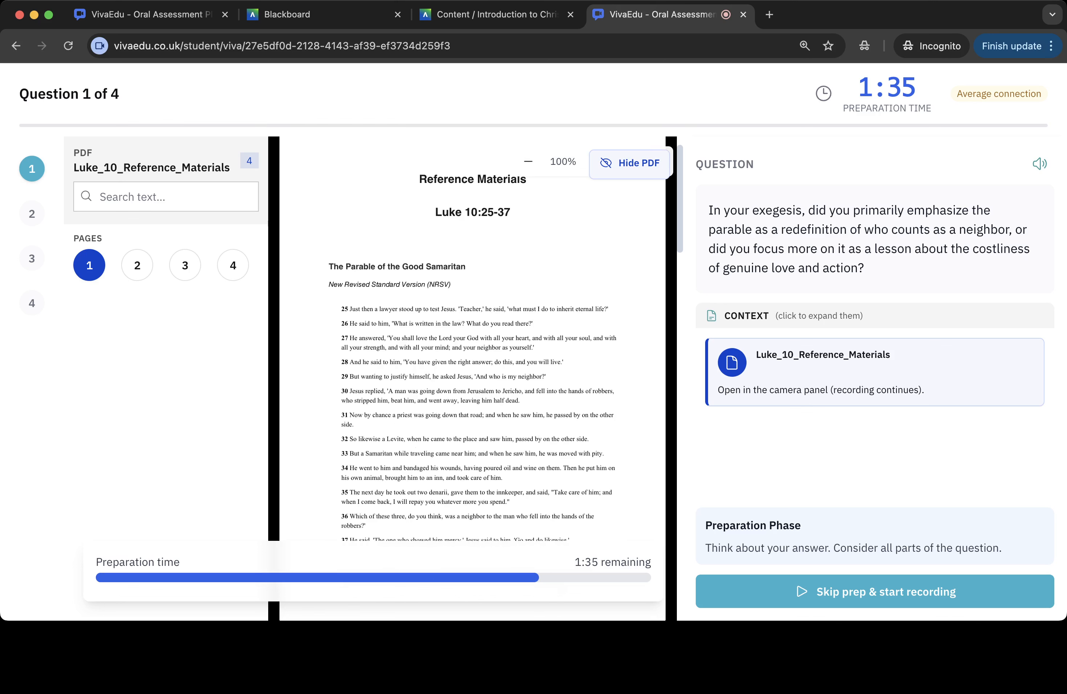
{"action": "scroll", "coordinate": [472, 338], "scroll_direction": "down", "scroll_amount": 2}
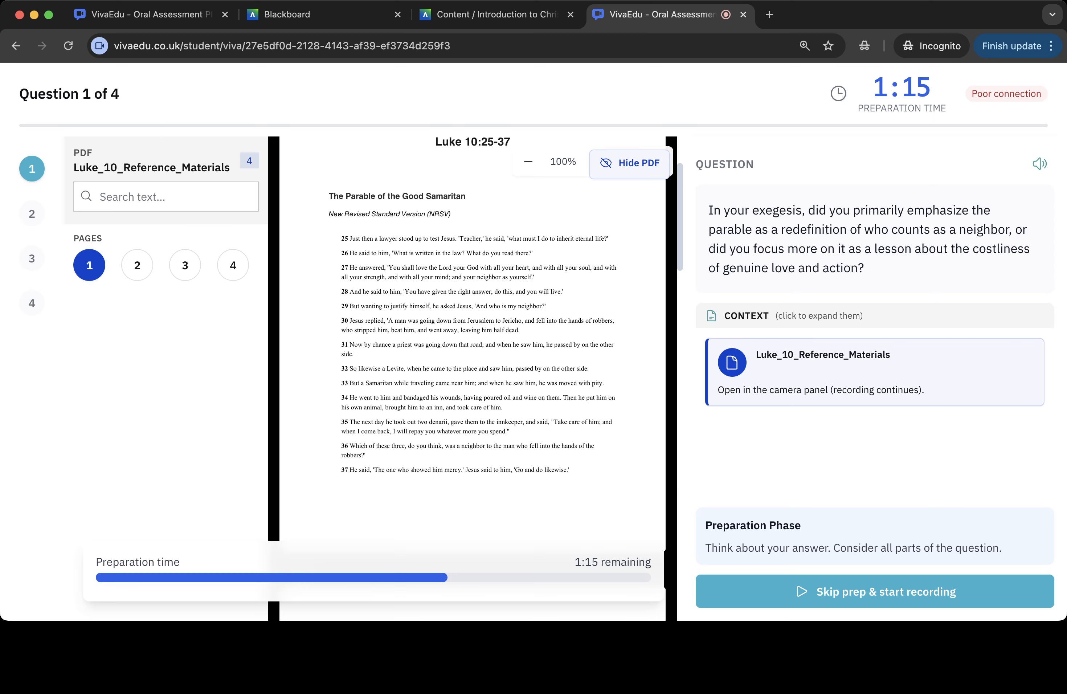
{"action": "left_click", "coordinate": [875, 591]}
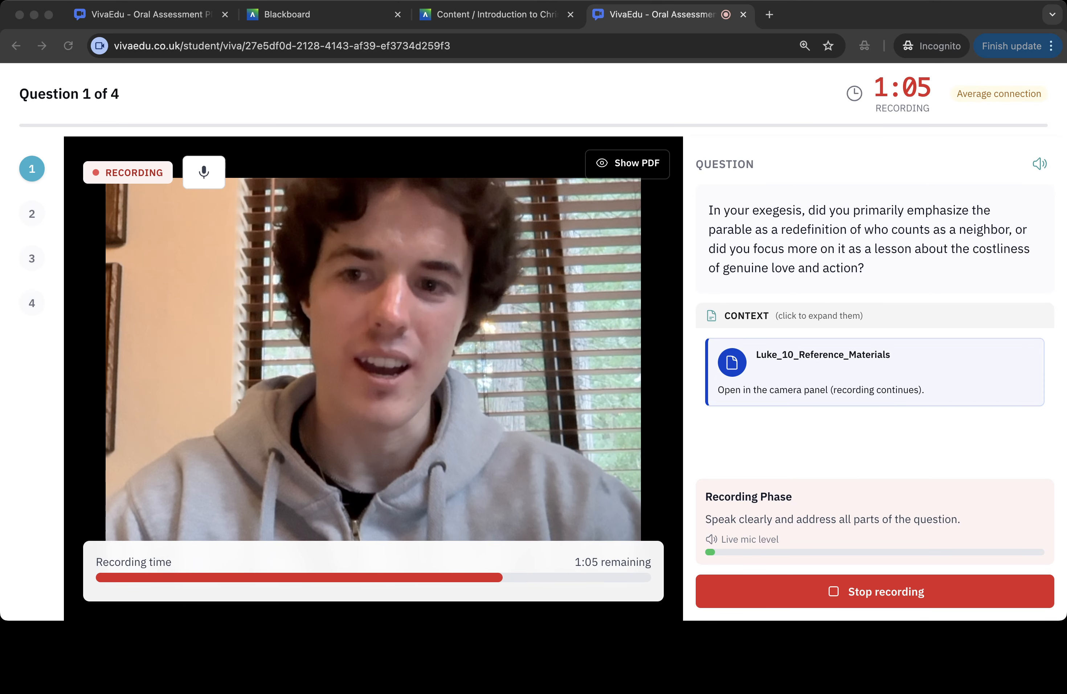
{"action": "left_click", "coordinate": [874, 591]}
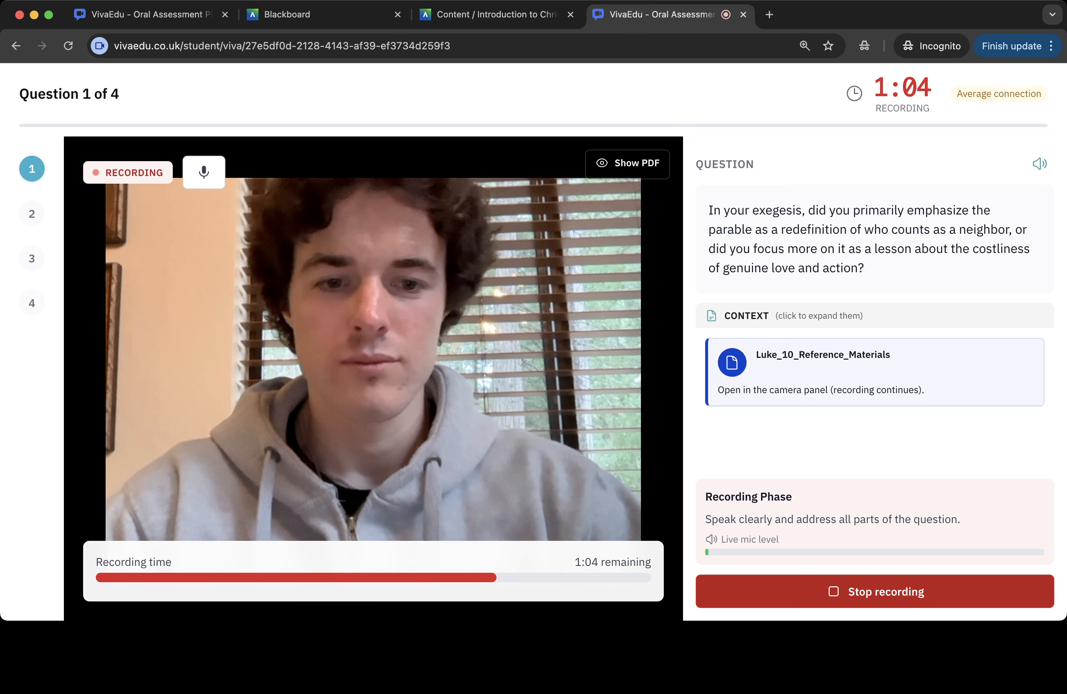
{"action": "left_click", "coordinate": [874, 591]}
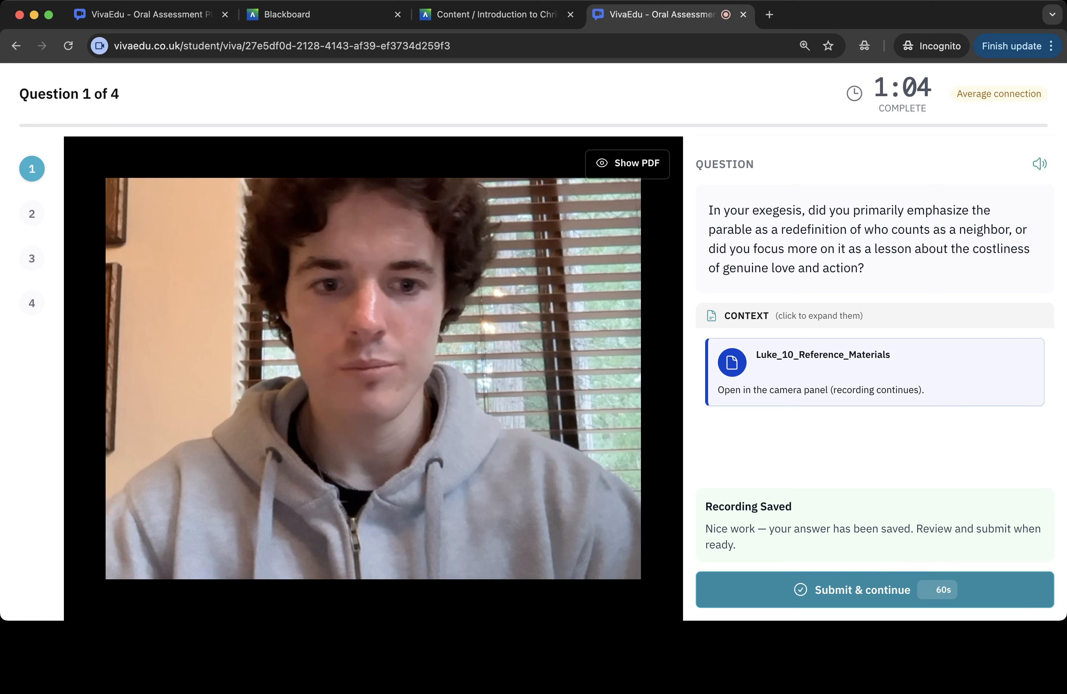
{"action": "left_click", "coordinate": [874, 590]}
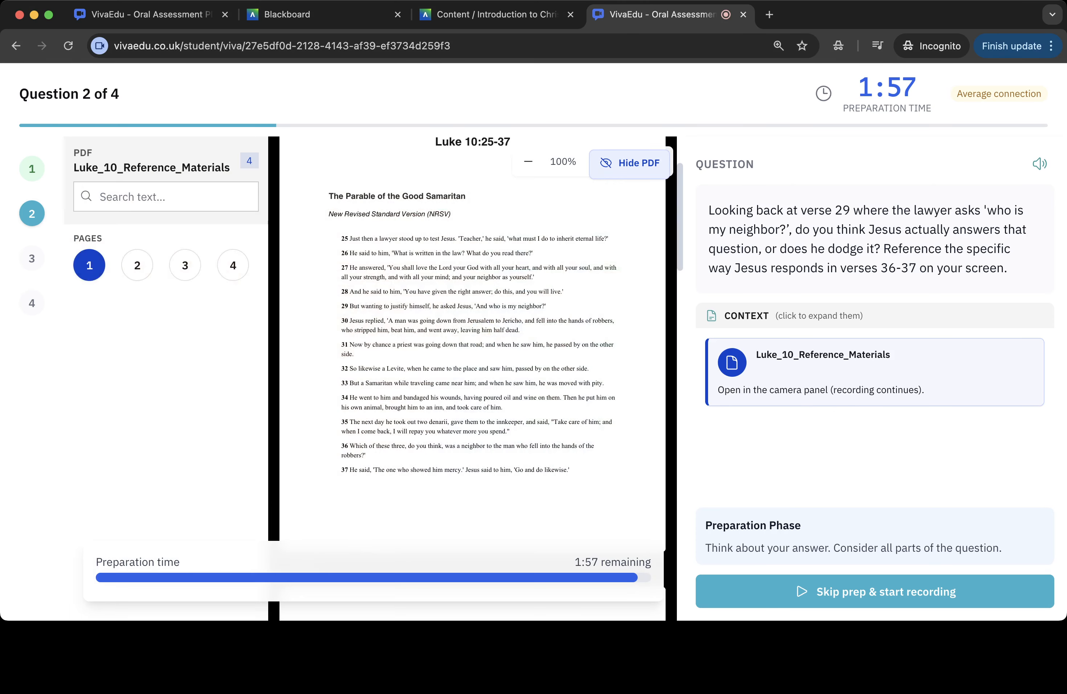
- Record an answer to question 2, hiding the PDF during recording, and submit it
{"action": "scroll", "coordinate": [472, 372], "scroll_direction": "down", "scroll_amount": 1}
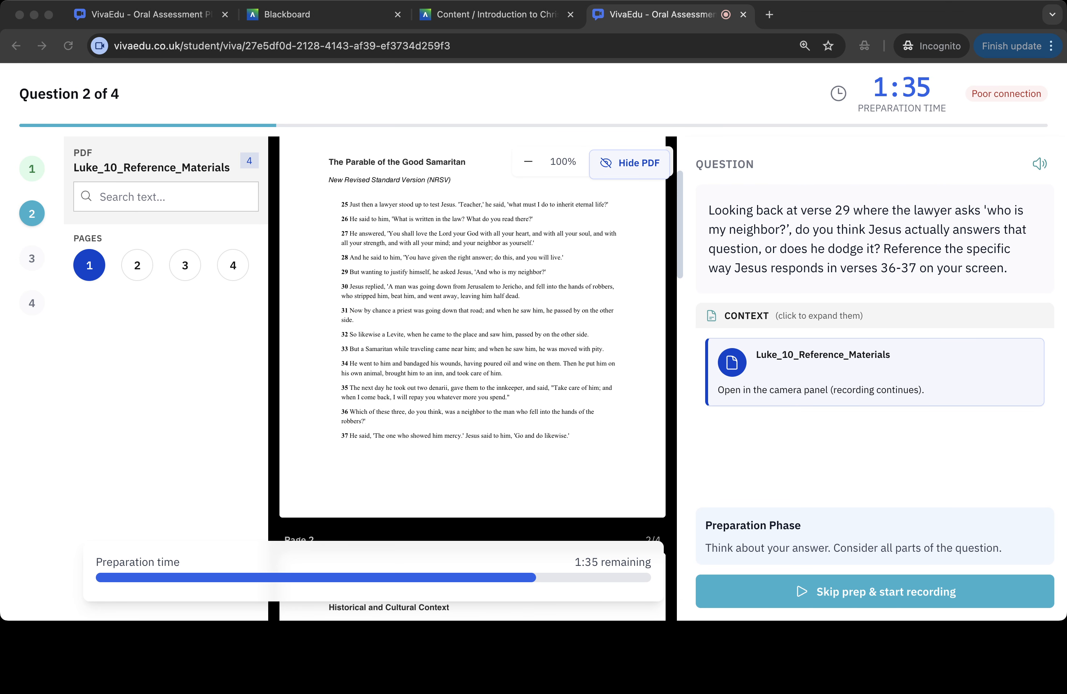
{"action": "key", "text": "super+Tab"}
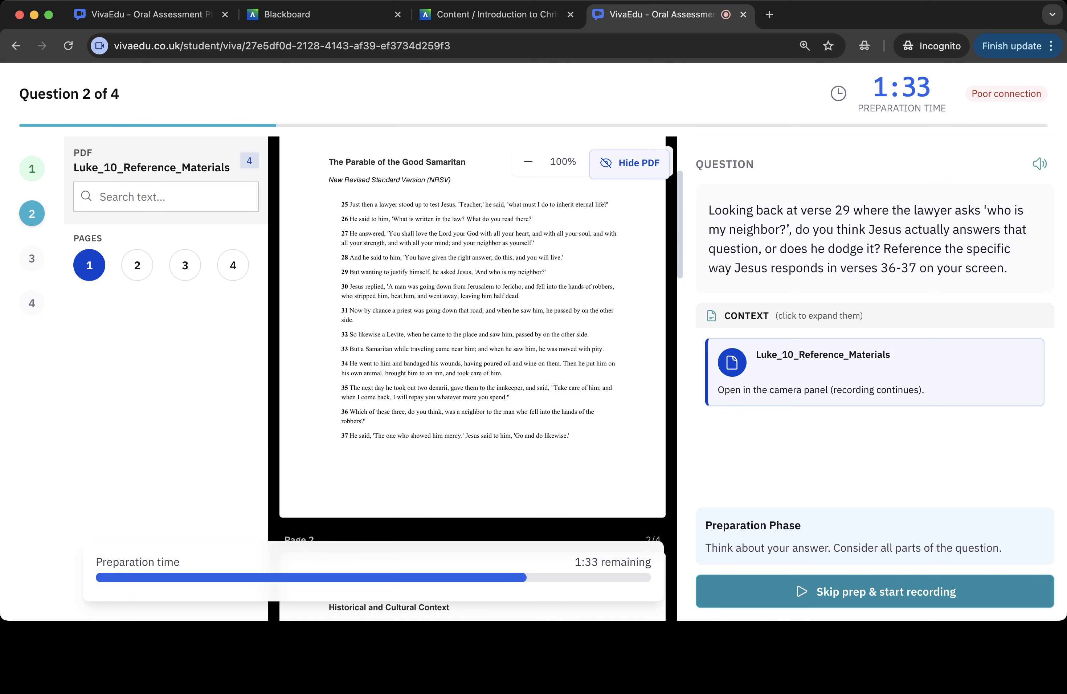
{"action": "left_click", "coordinate": [875, 591]}
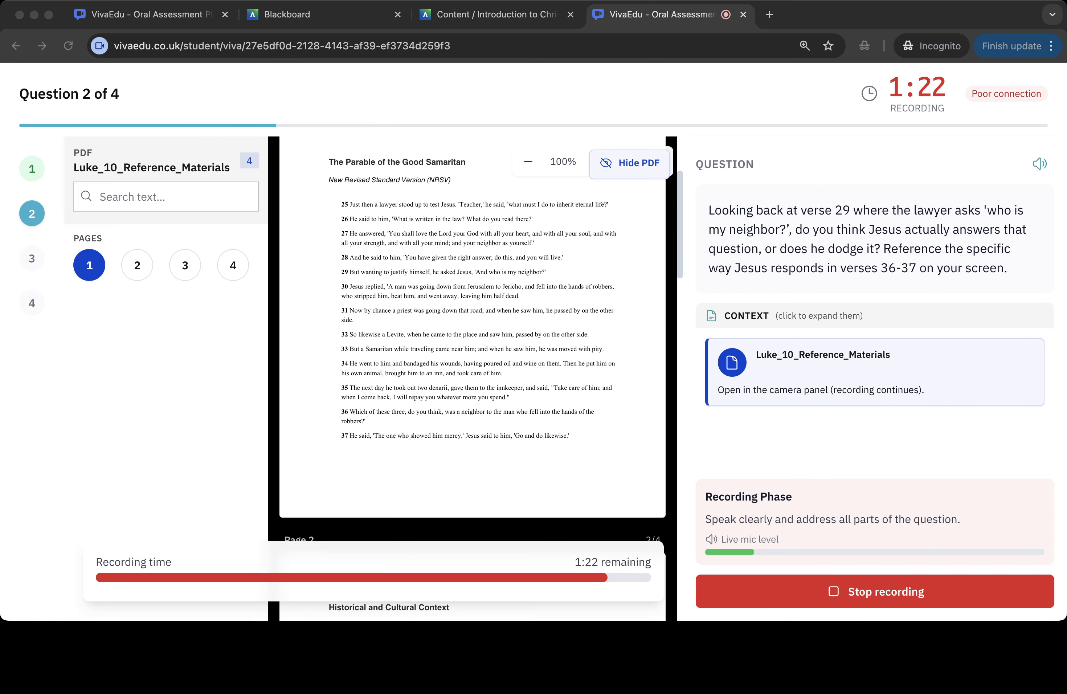
{"action": "key", "text": "super+Tab"}
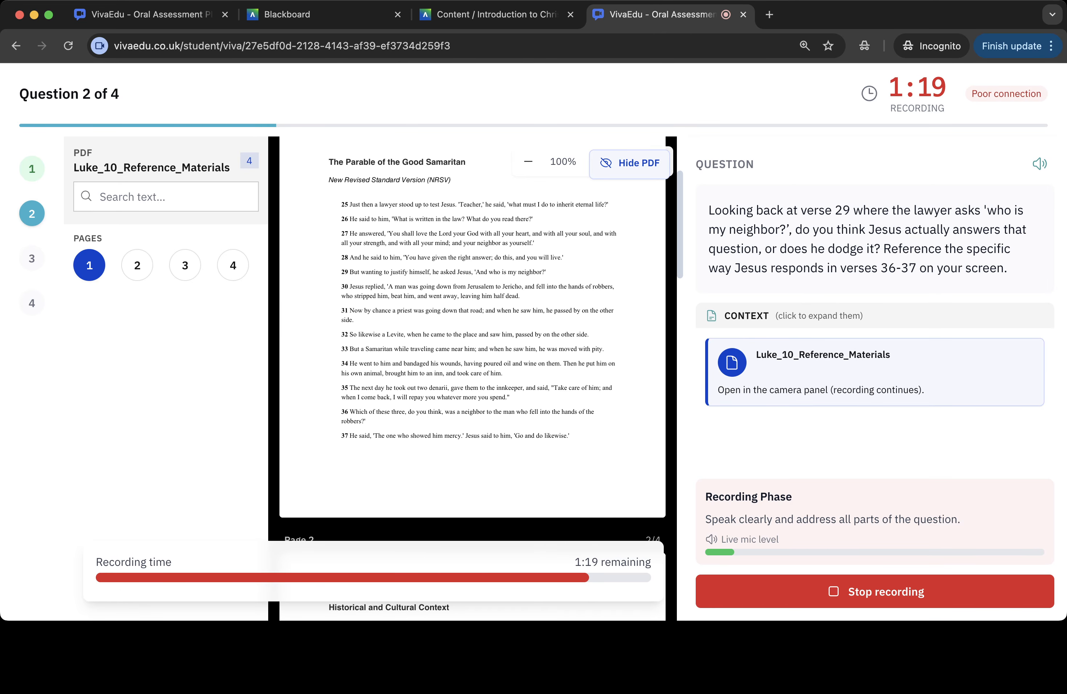
{"action": "key", "text": "super+Tab"}
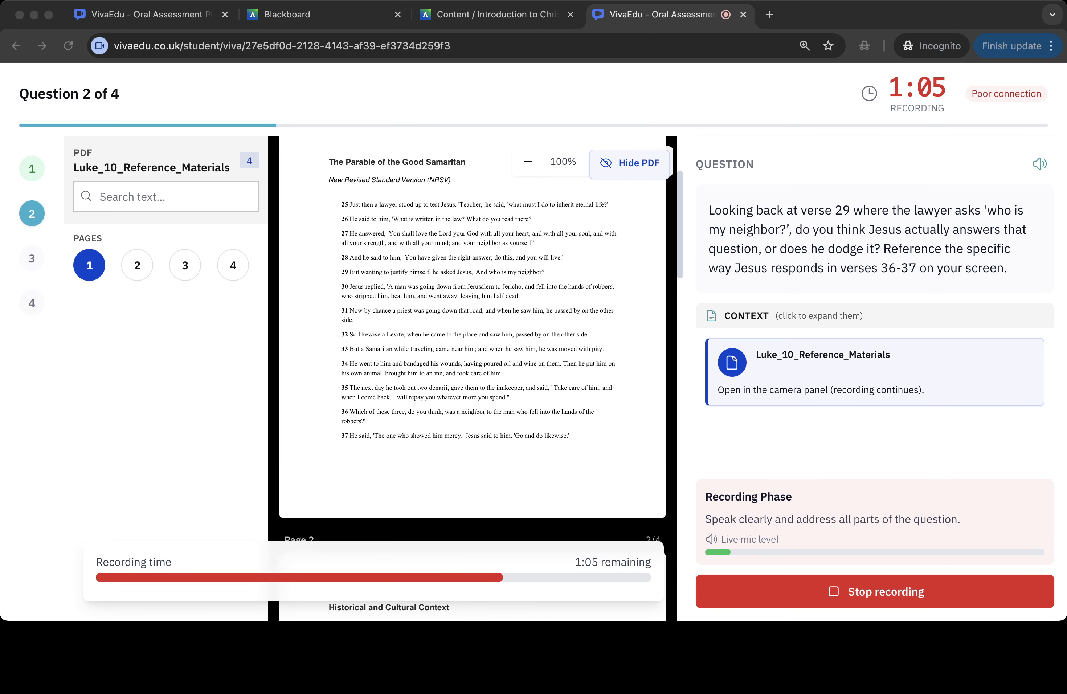
{"action": "left_click", "coordinate": [630, 163]}
{"action": "left_click", "coordinate": [629, 162]}
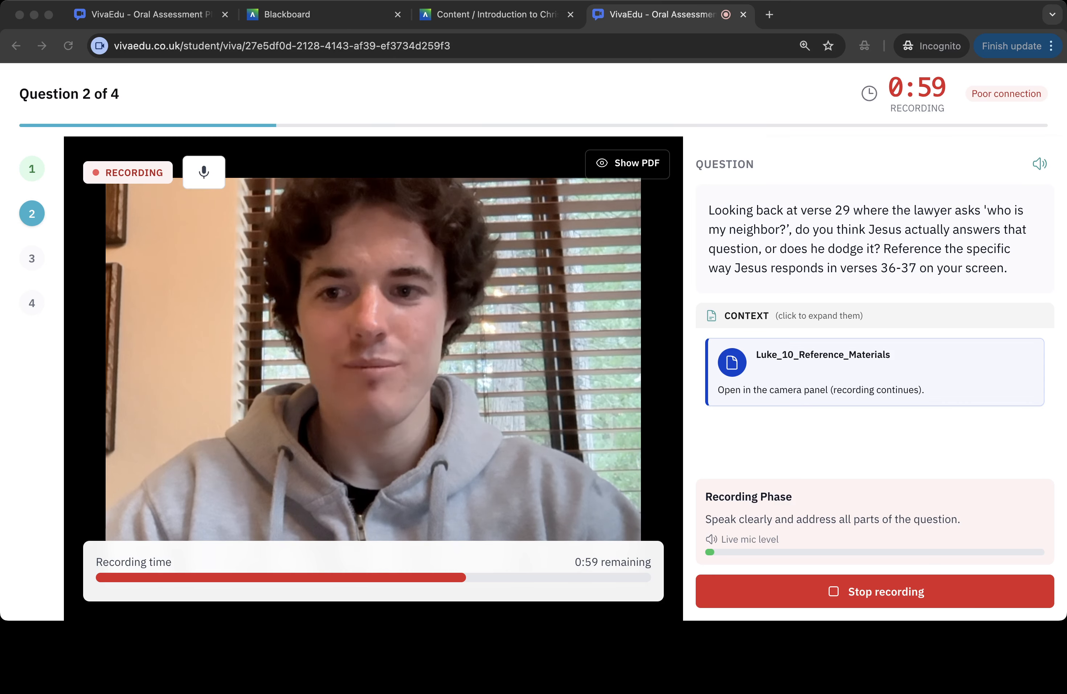
{"action": "left_click", "coordinate": [875, 591]}
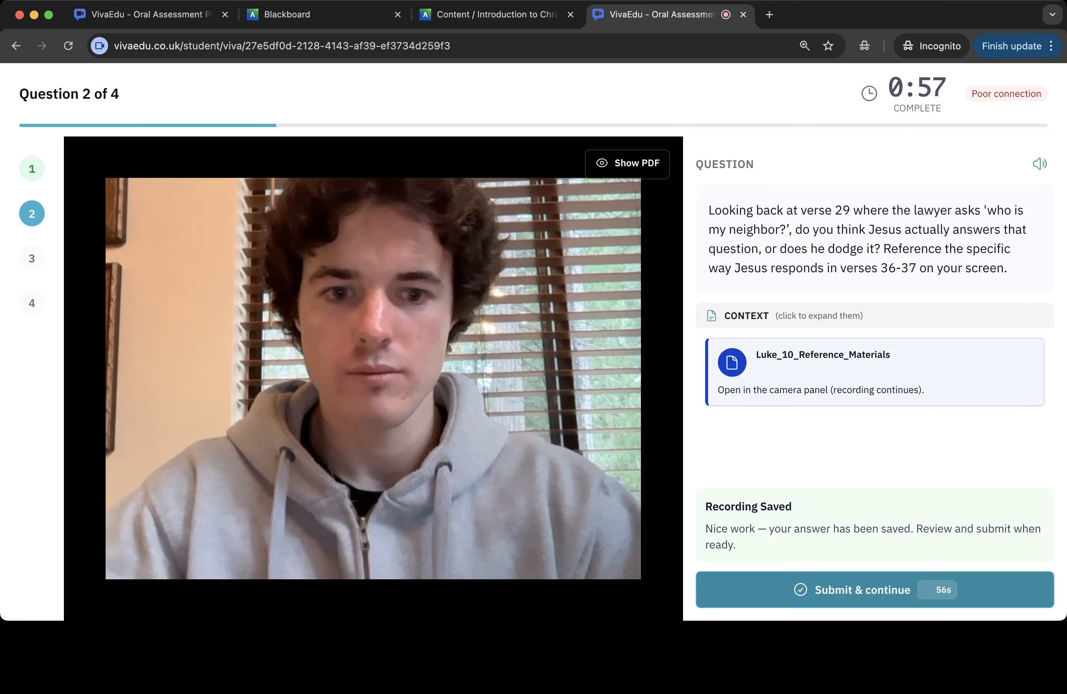
{"action": "left_click", "coordinate": [874, 589]}
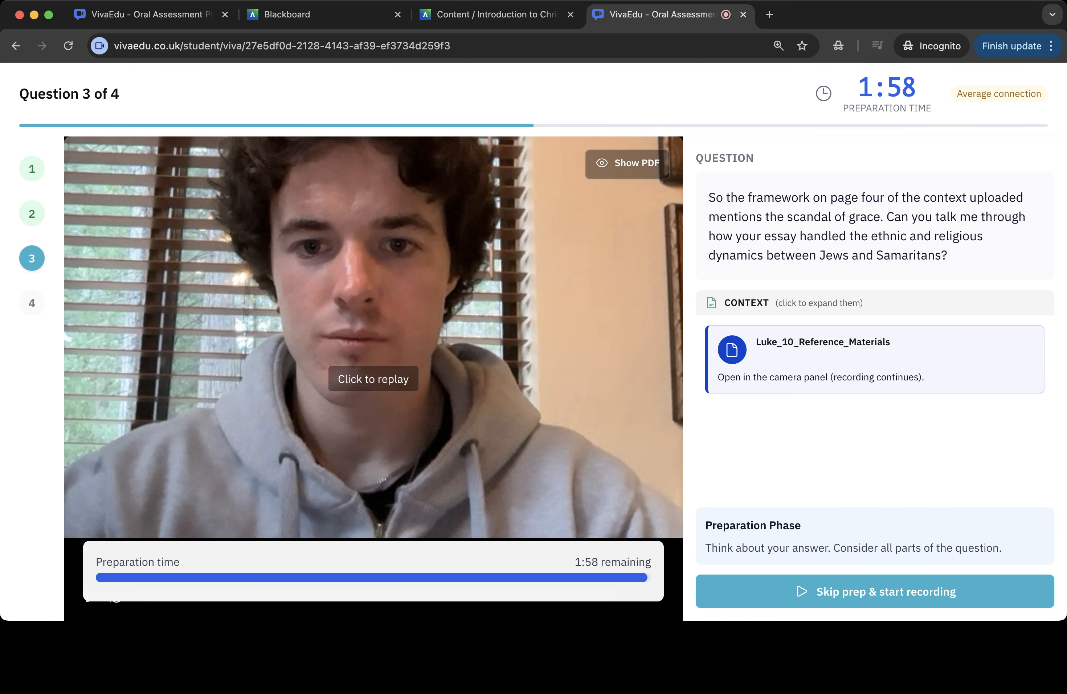
- Record an answer to question 3 with the PDF shown and scrolled to page 3, then submit it
{"action": "left_click", "coordinate": [875, 591]}
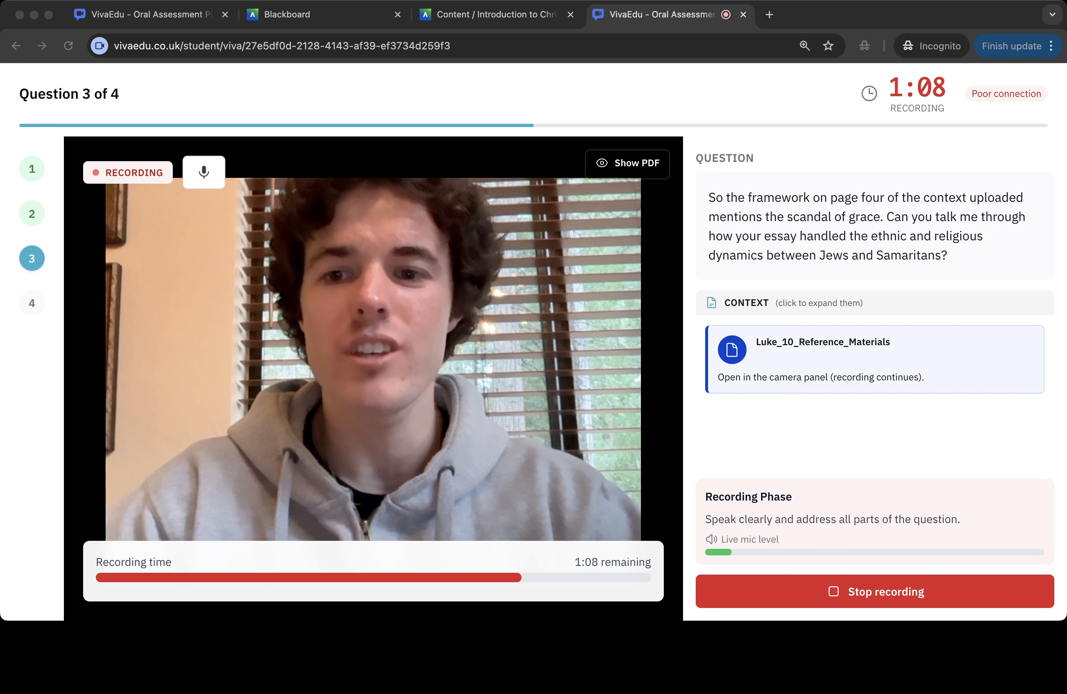
{"action": "left_click", "coordinate": [627, 164]}
{"action": "left_click", "coordinate": [627, 163]}
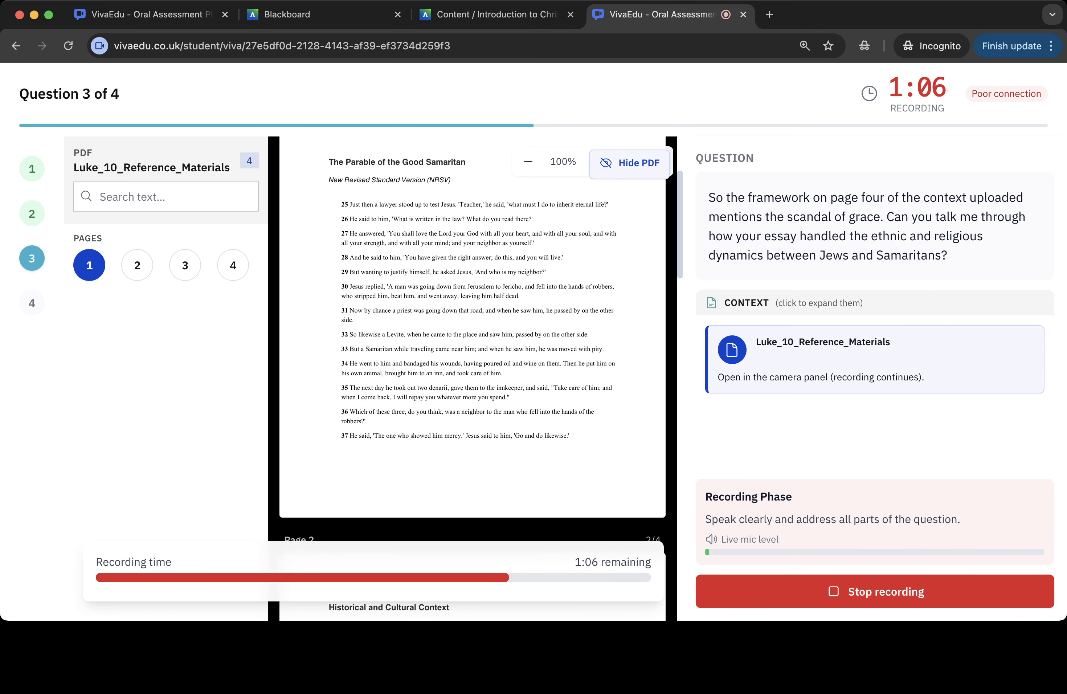
{"action": "scroll", "coordinate": [472, 333], "scroll_direction": "down", "scroll_amount": 10}
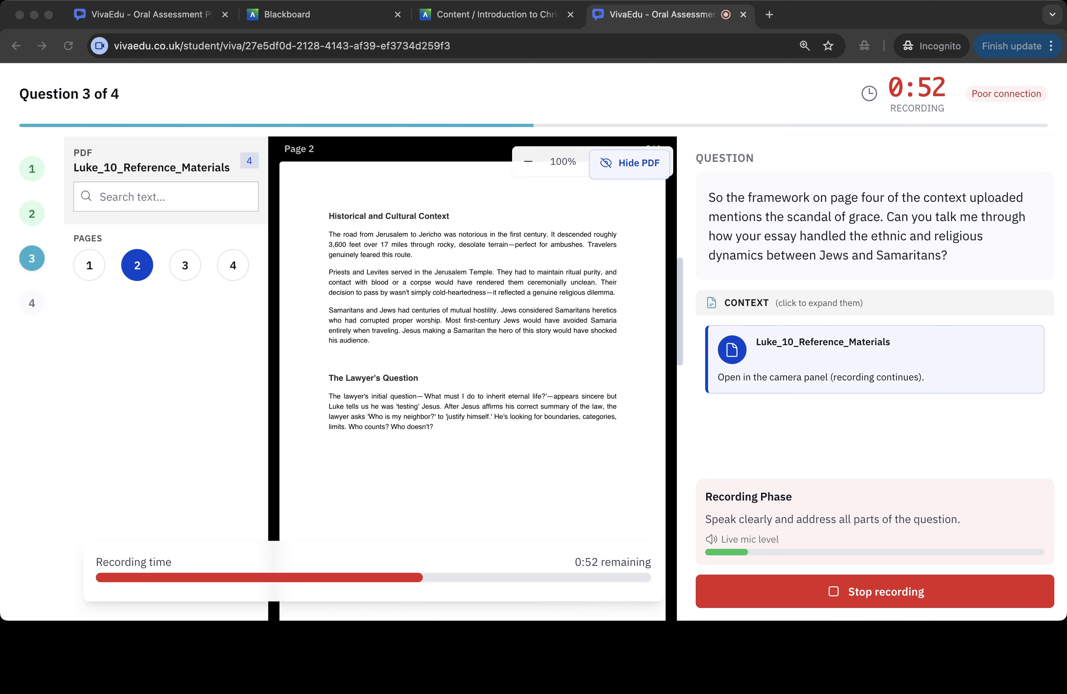
{"action": "left_click", "coordinate": [472, 378]}
{"action": "scroll", "coordinate": [473, 379], "scroll_direction": "down", "scroll_amount": 6}
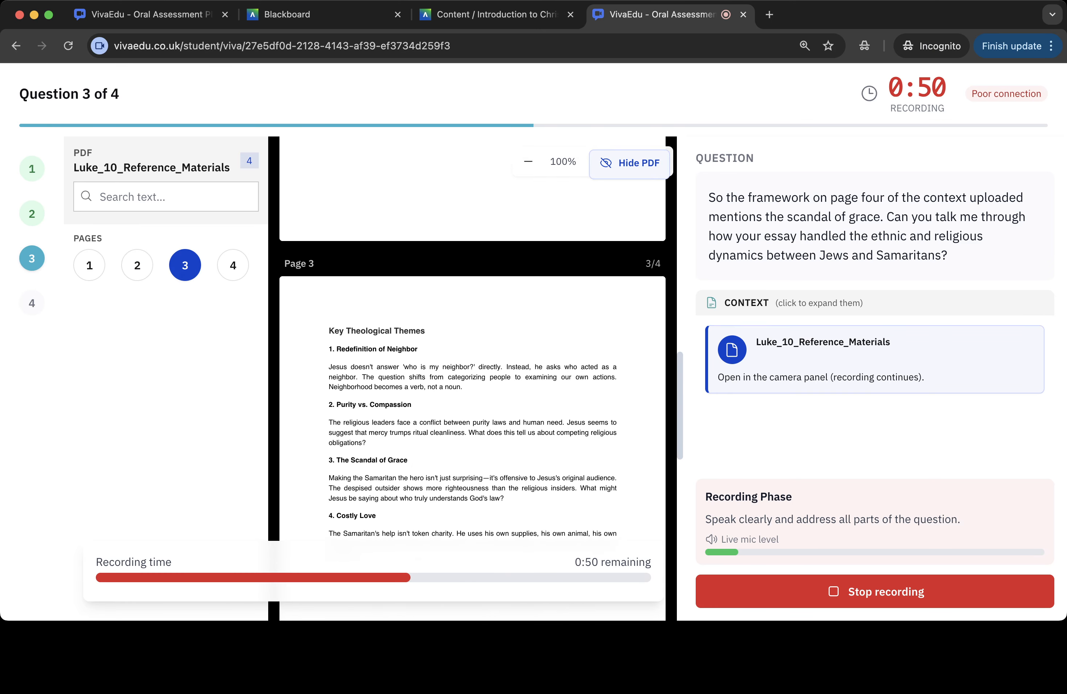
{"action": "scroll", "coordinate": [472, 378], "scroll_direction": "down", "scroll_amount": 2}
{"action": "left_click", "coordinate": [874, 591]}
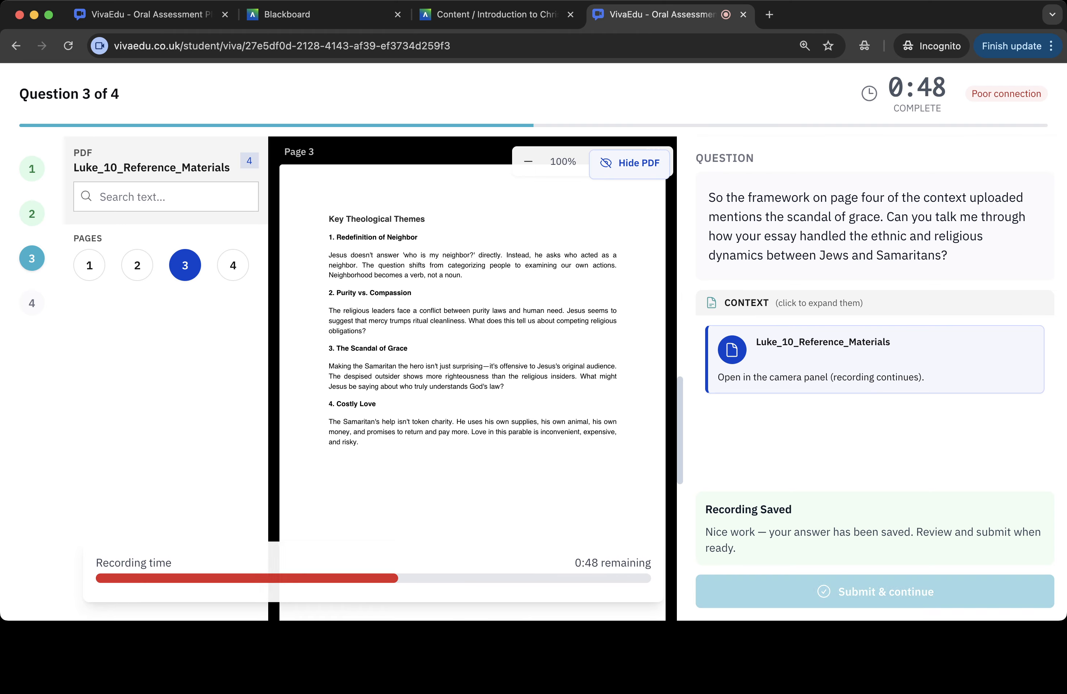
{"action": "left_click", "coordinate": [874, 589]}
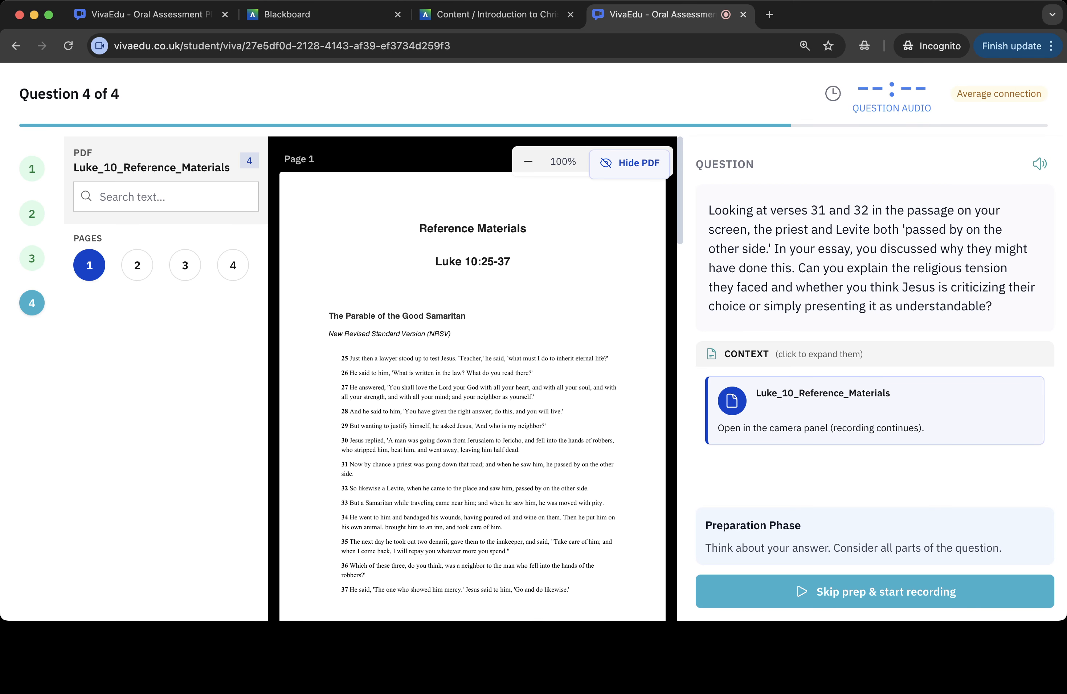
- Record an answer to question 4, opening the reference PDF from the context card, then submit the viva
{"action": "left_click", "coordinate": [629, 164]}
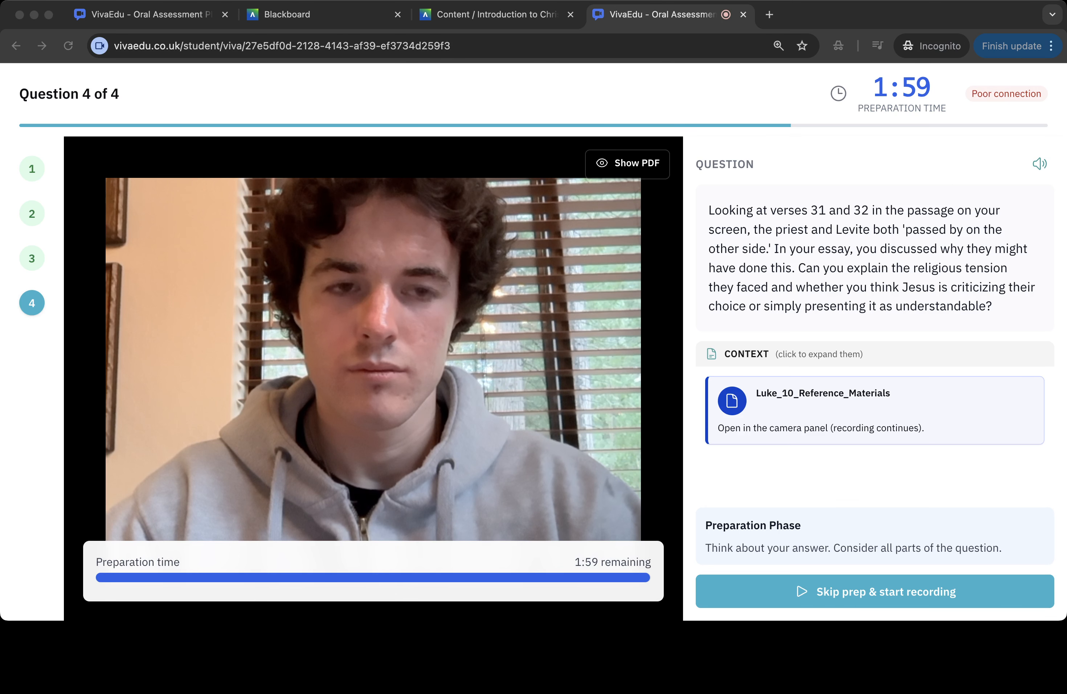
{"action": "left_click", "coordinate": [874, 591]}
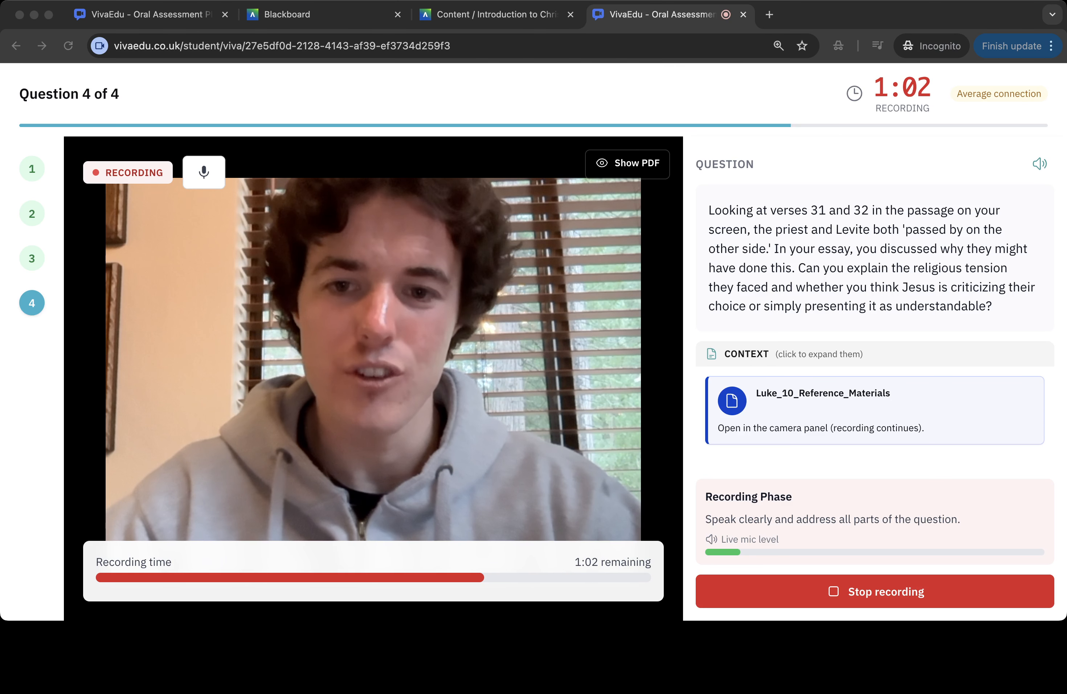
{"action": "left_click", "coordinate": [875, 410]}
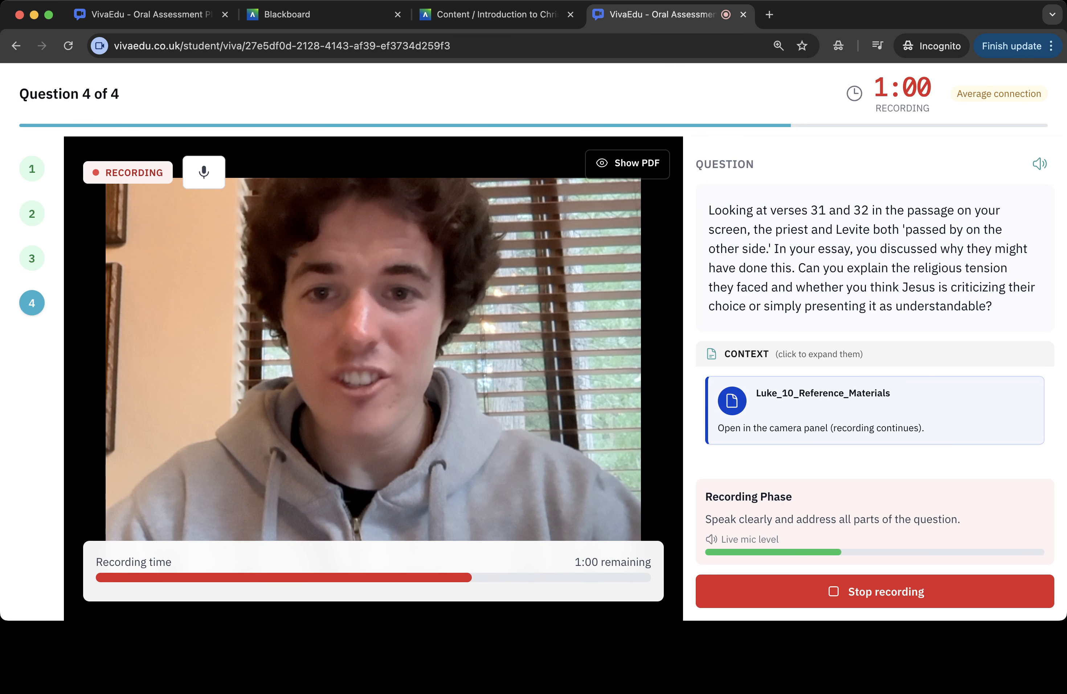
{"action": "left_click", "coordinate": [874, 410]}
{"action": "key", "text": "super+Tab"}
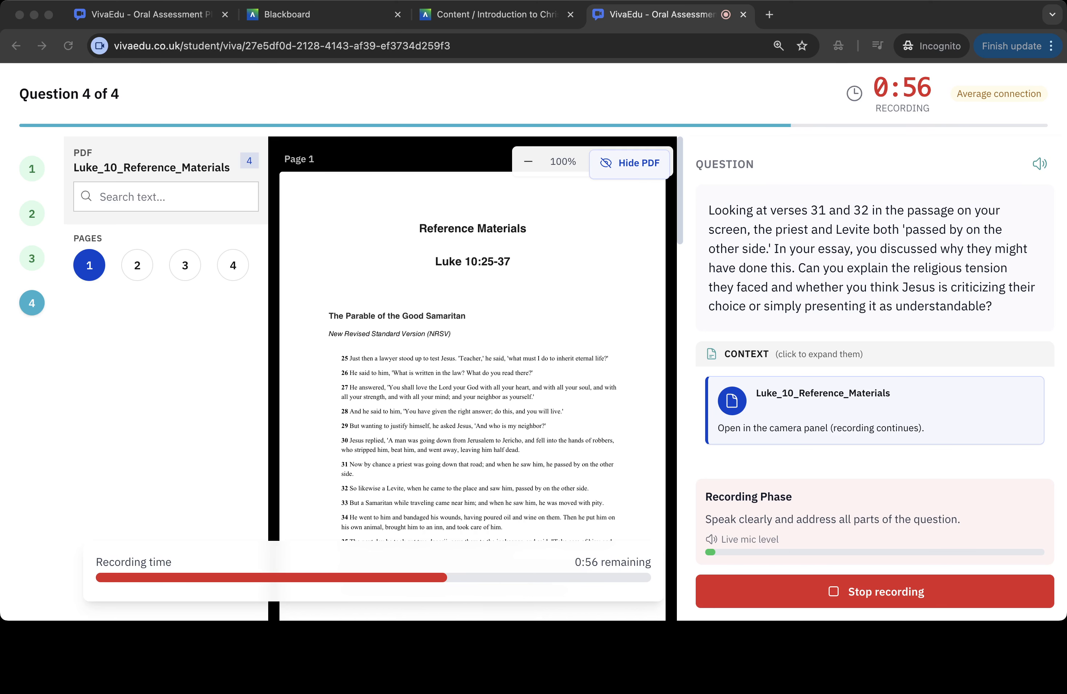
{"action": "scroll", "coordinate": [472, 338], "scroll_direction": "down", "scroll_amount": 3}
{"action": "scroll", "coordinate": [472, 338], "scroll_direction": "down", "scroll_amount": 3}
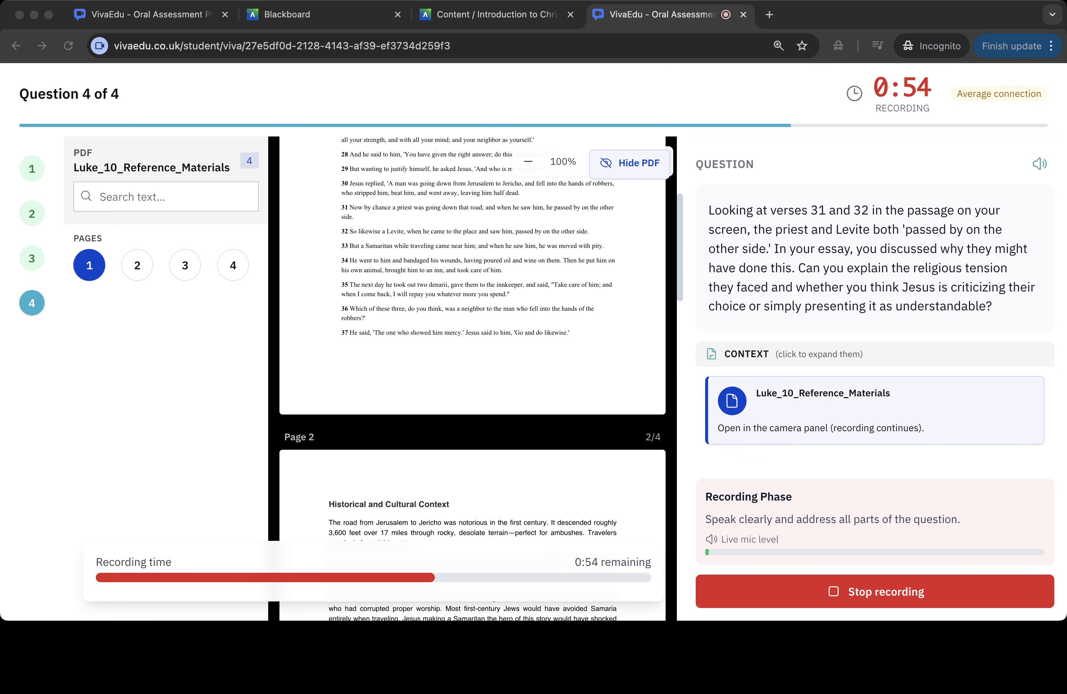
{"action": "left_click", "coordinate": [875, 591]}
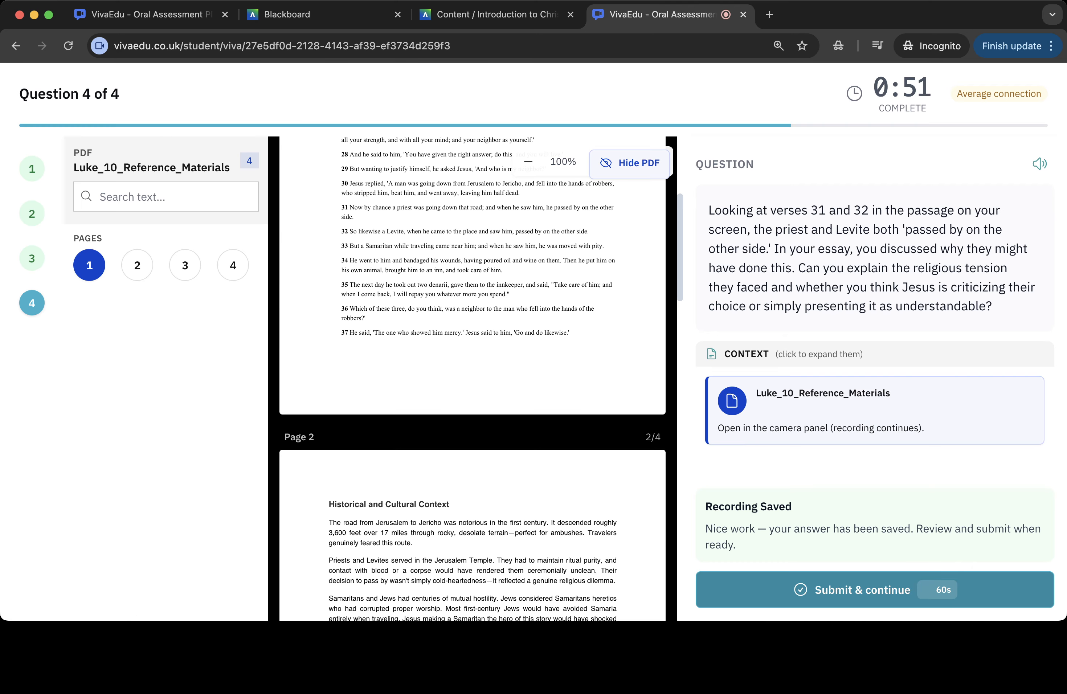
{"action": "left_click", "coordinate": [629, 163]}
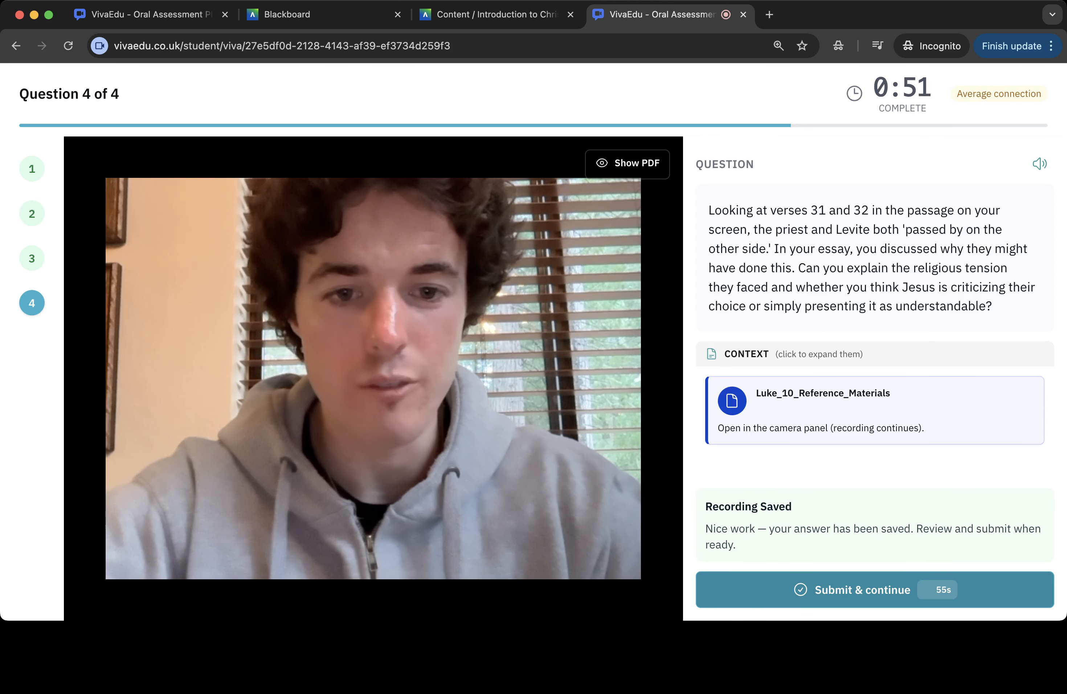
{"action": "left_click", "coordinate": [874, 590]}
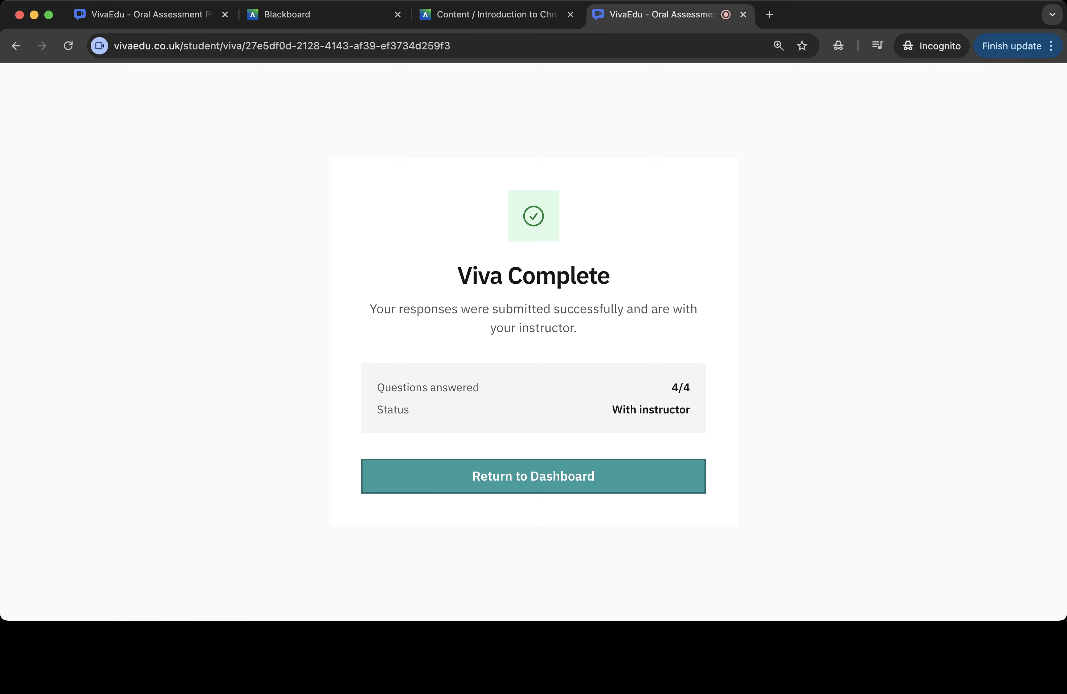
- Return to the dashboard and open the submission of the Asynchronous Q&A for Exegesis of the Good Samaritan viva
{"action": "left_click", "coordinate": [534, 476]}
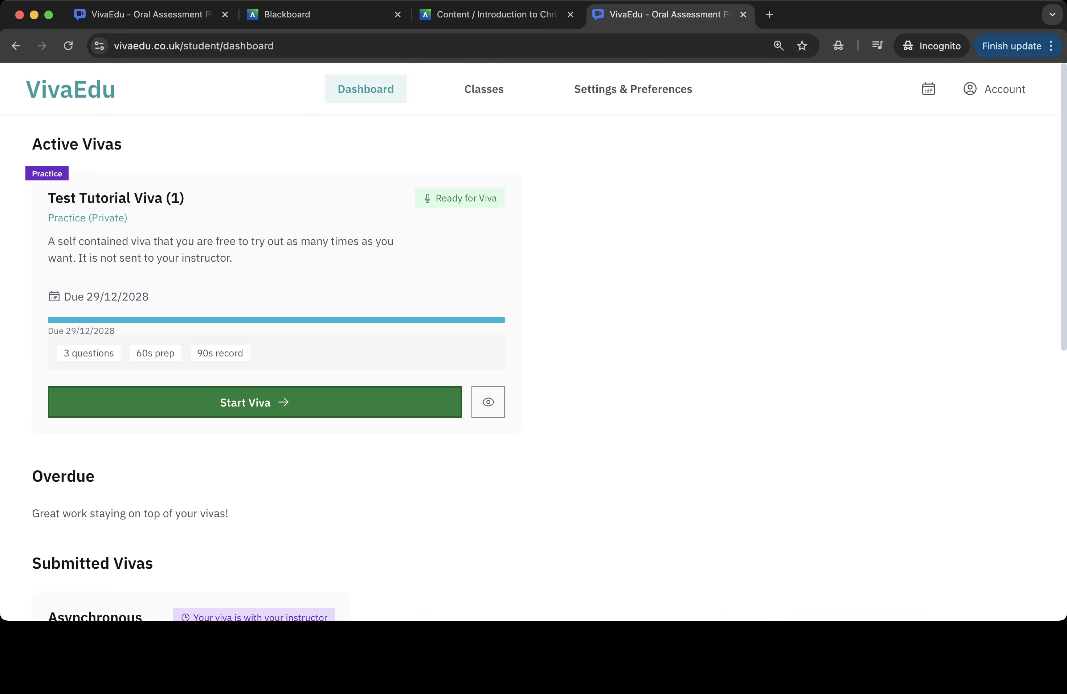
{"action": "scroll", "coordinate": [534, 343], "scroll_direction": "down", "scroll_amount": 10}
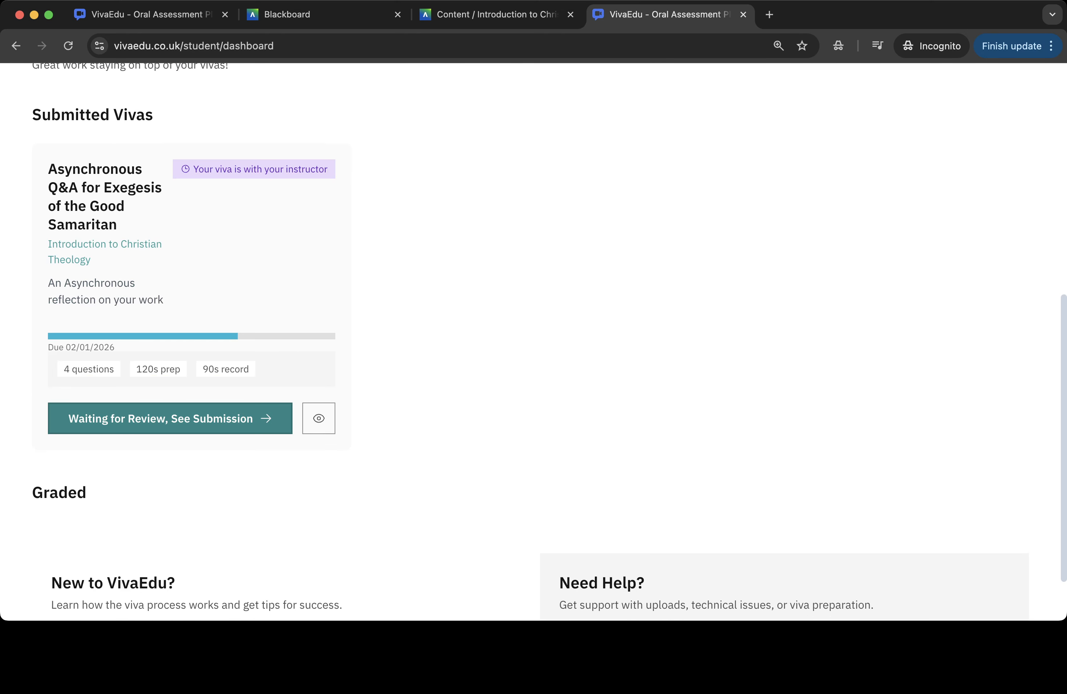
{"action": "left_click", "coordinate": [170, 418]}
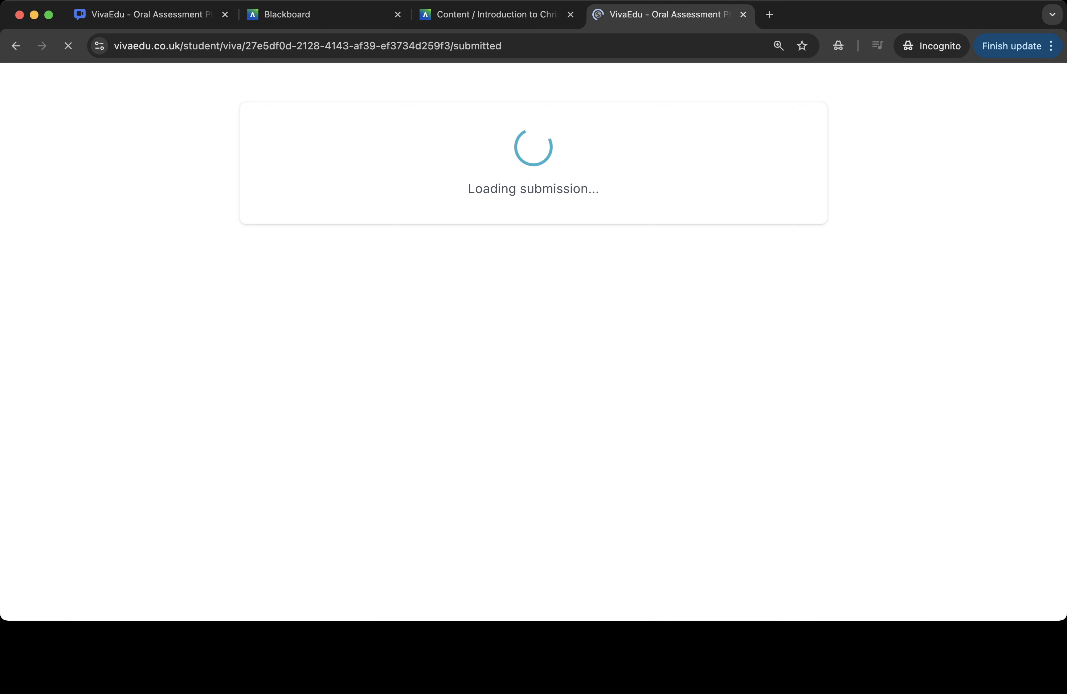
- Add the clarification comment "My wifi dropped out, door slam halfway through, the transcript incorrectly picked up a word." to question 1 and save it
{"action": "scroll", "coordinate": [533, 342], "scroll_direction": "down", "scroll_amount": 9}
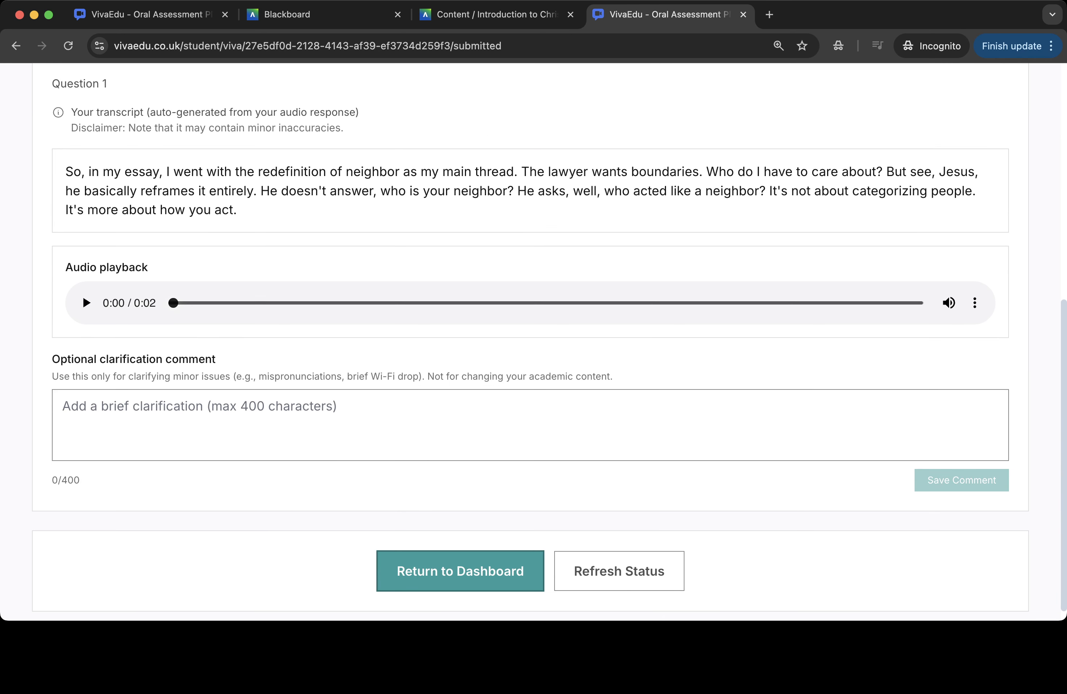
{"action": "left_click", "coordinate": [199, 407]}
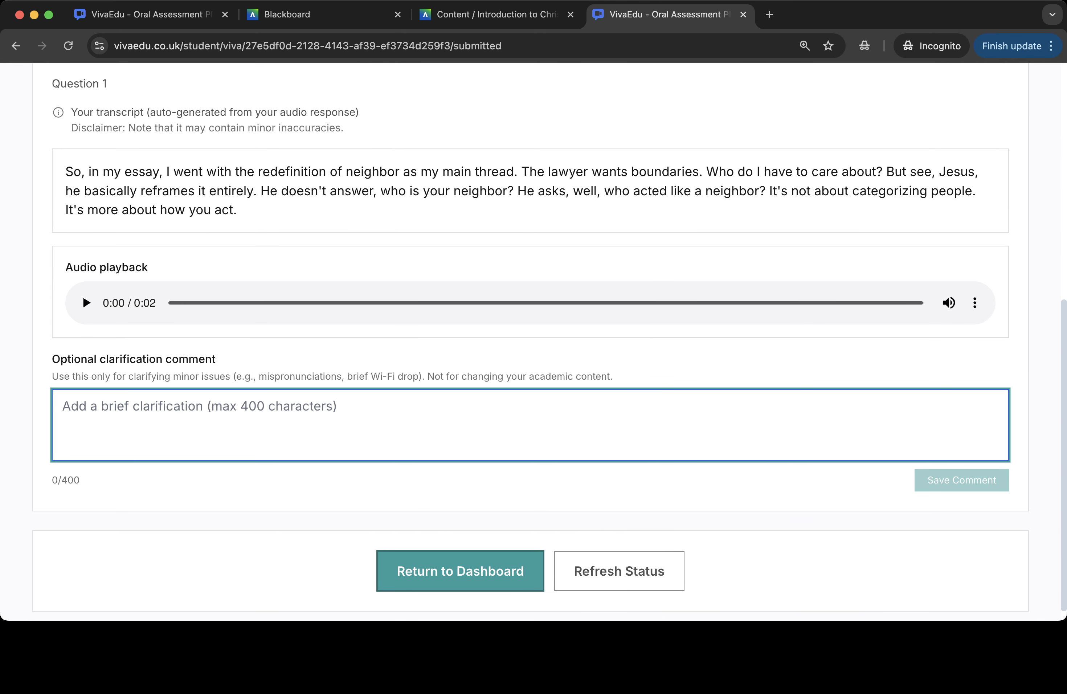
{"action": "scroll", "coordinate": [533, 341], "scroll_direction": "up", "scroll_amount": 1}
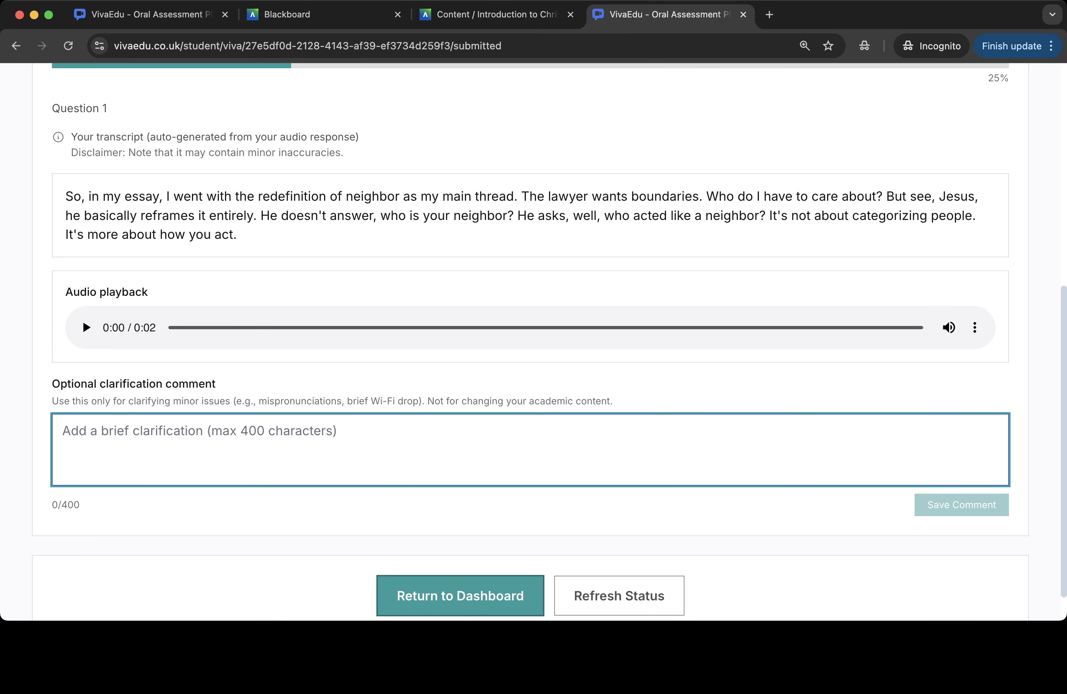
{"action": "type", "text": "My wi"}
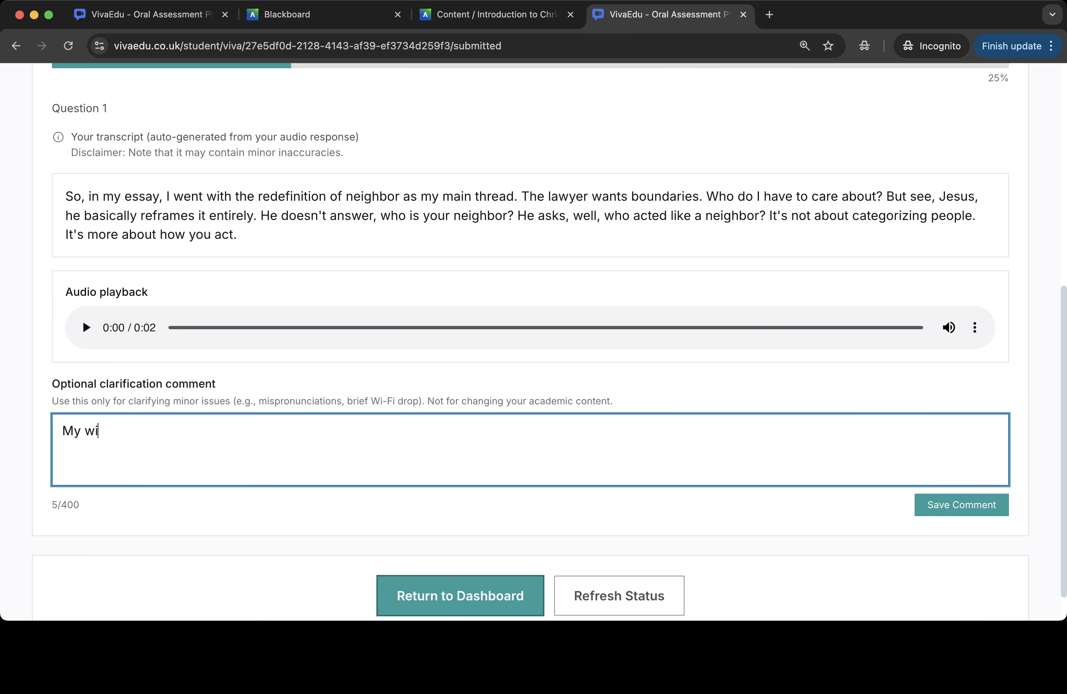
{"action": "type", "text": "fi dropped out, "}
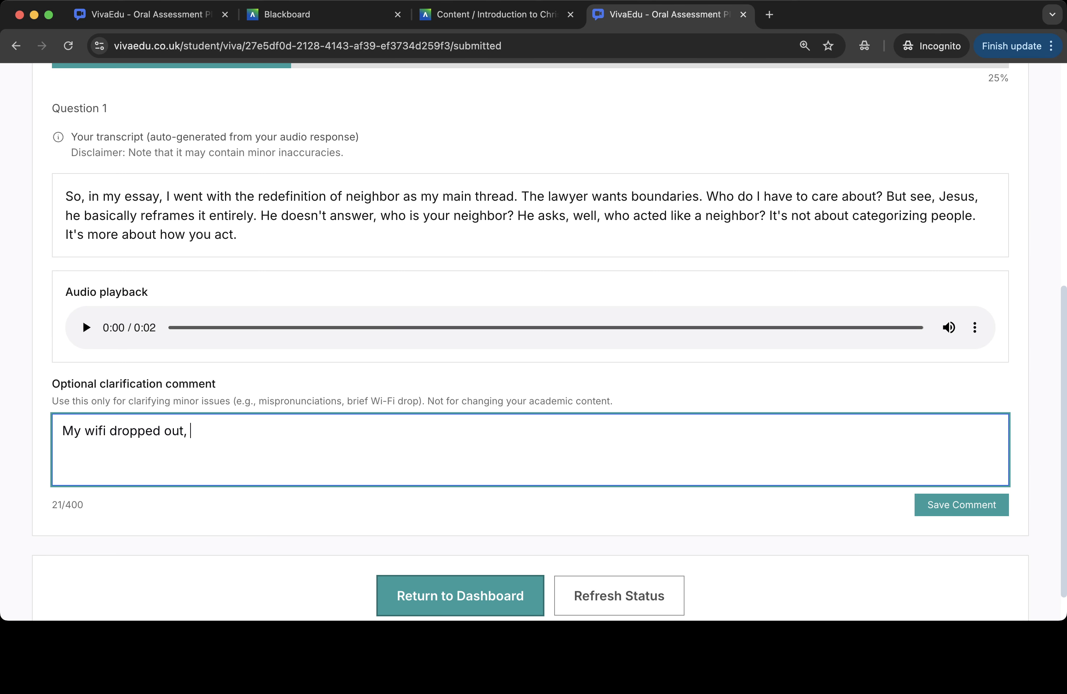
{"action": "type", "text": "door slam half"}
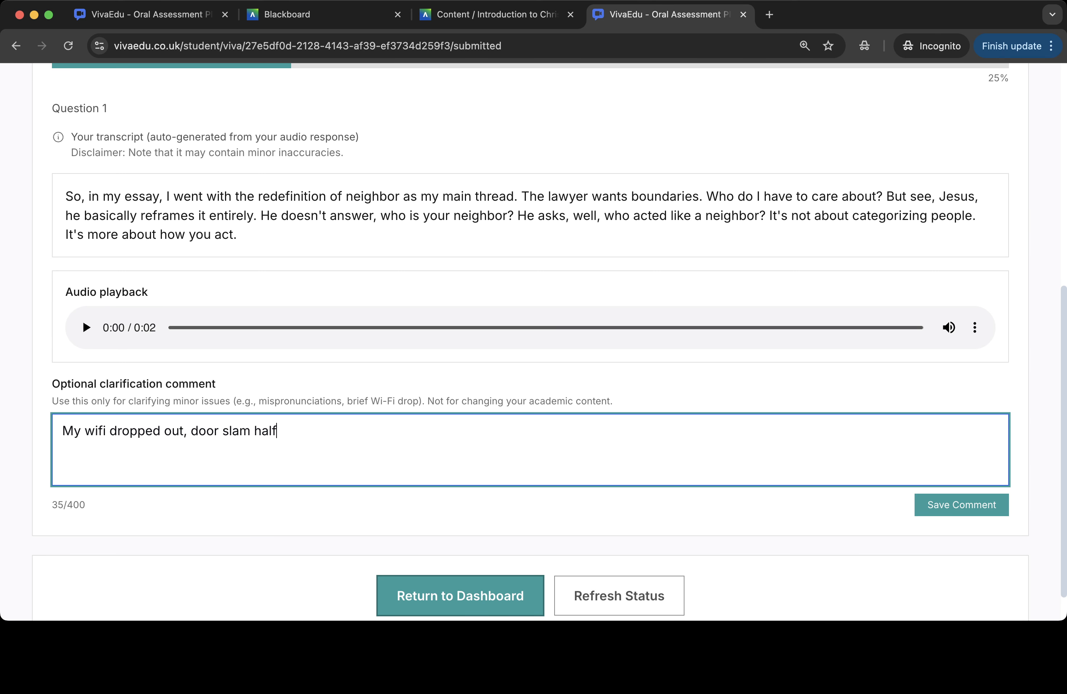
{"action": "type", "text": "way through, "}
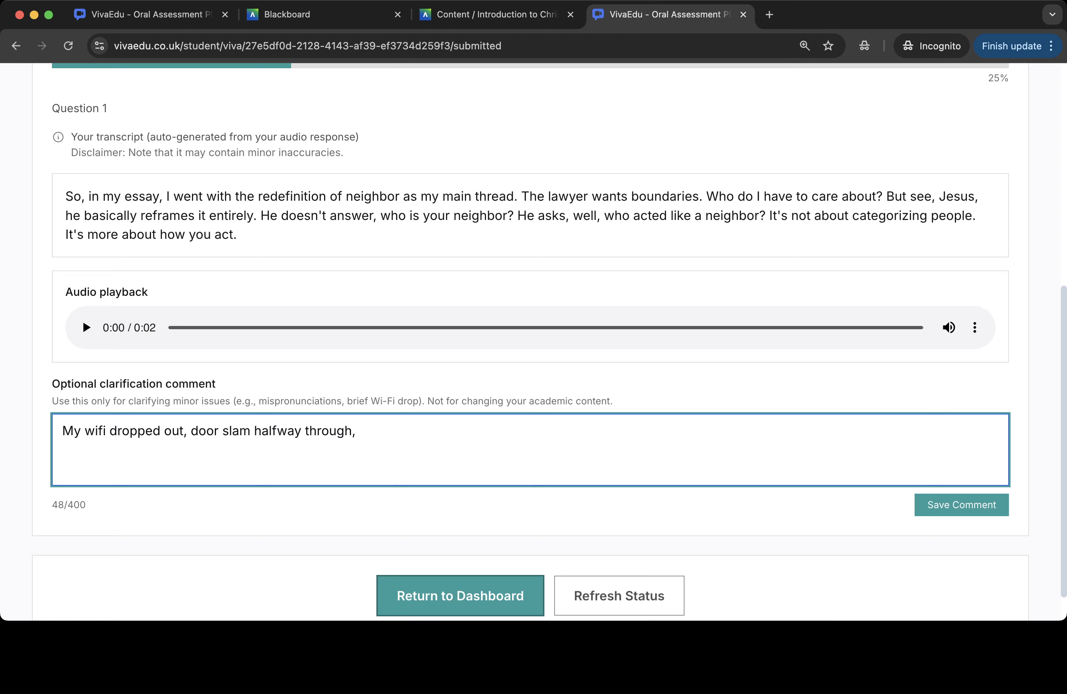
{"action": "type", "text": "the transcript incorrect"}
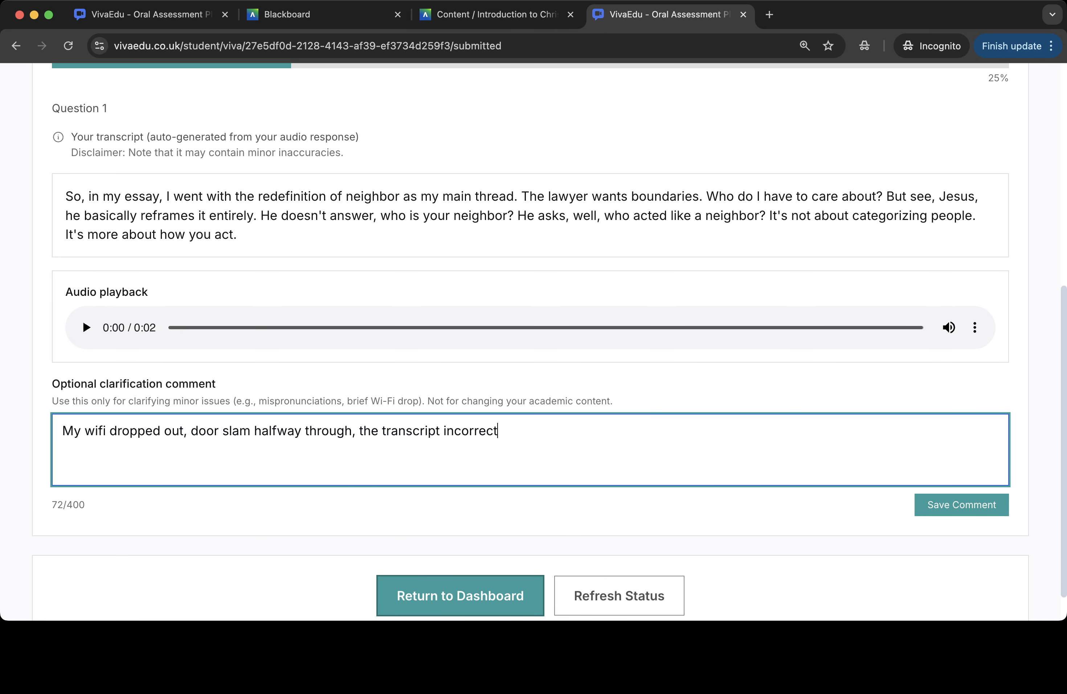
{"action": "type", "text": "ly picked up a word"}
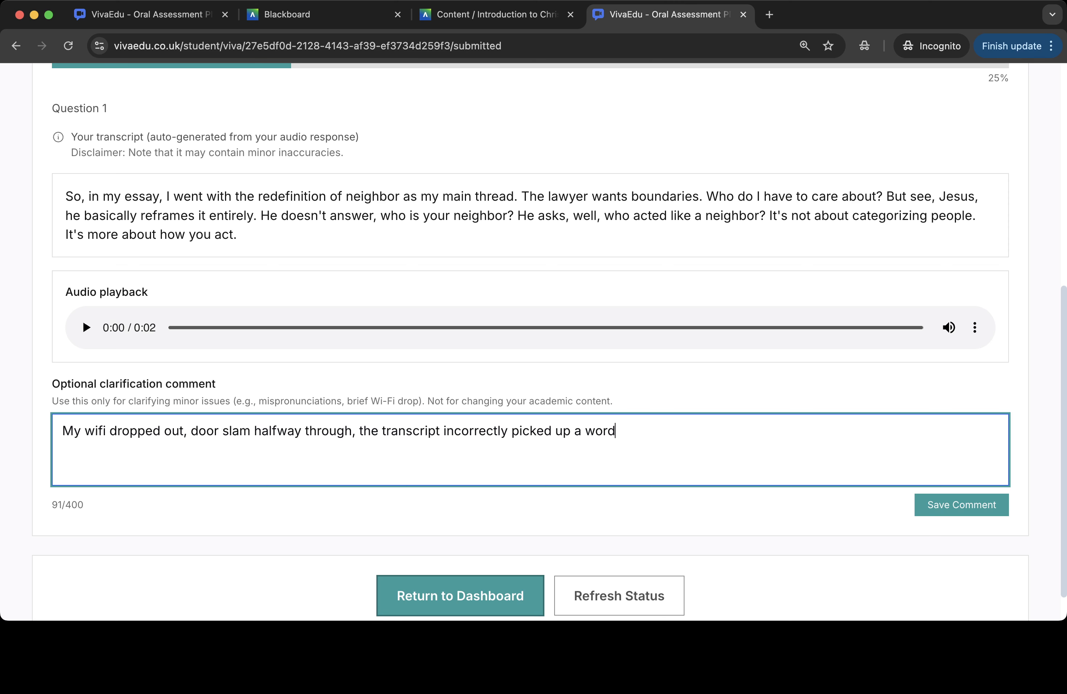
{"action": "scroll", "coordinate": [549, 341], "scroll_direction": "up", "scroll_amount": 1}
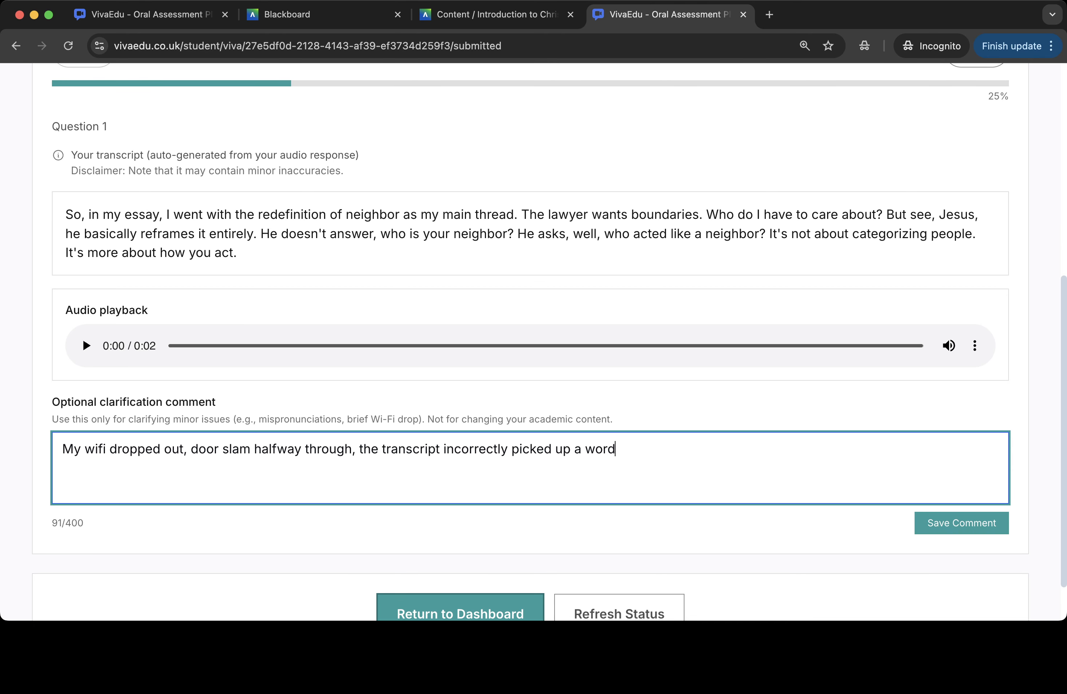
{"action": "scroll", "coordinate": [534, 343], "scroll_direction": "up", "scroll_amount": 3}
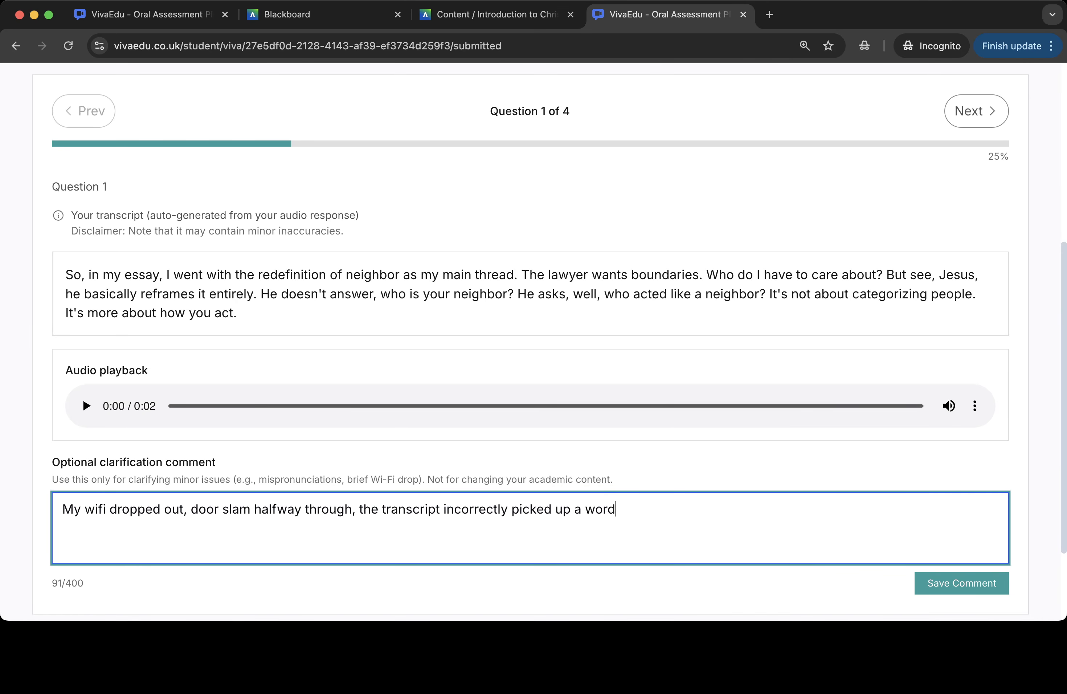
{"action": "scroll", "coordinate": [533, 343], "scroll_direction": "down", "scroll_amount": 2}
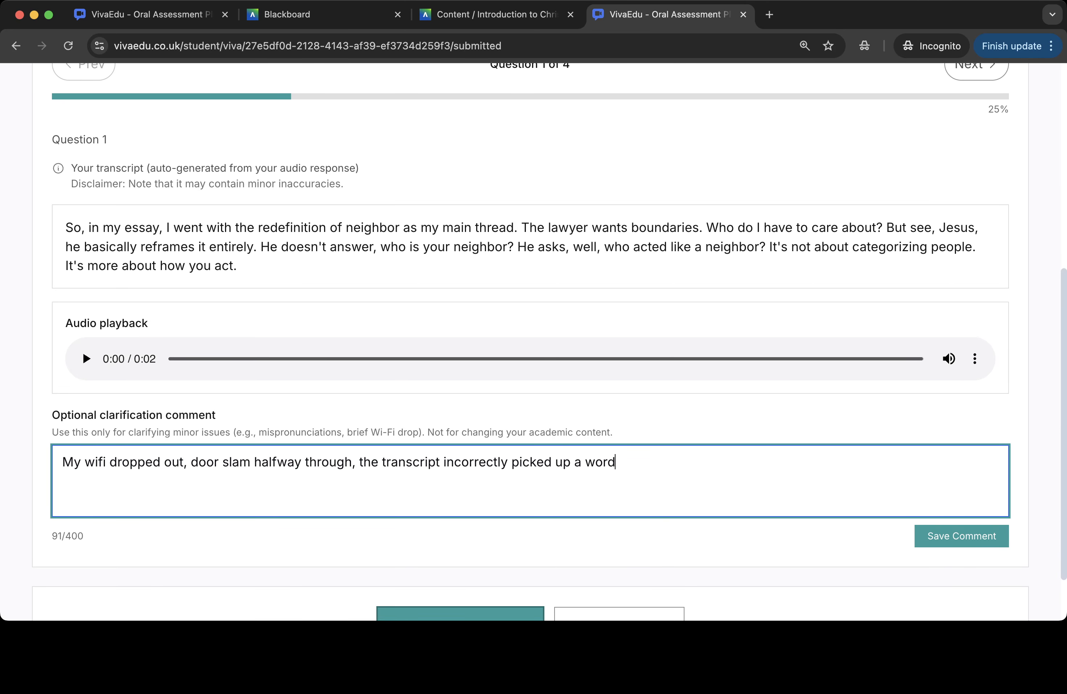
{"action": "type", "text": "."}
{"action": "scroll", "coordinate": [533, 342], "scroll_direction": "down", "scroll_amount": 3}
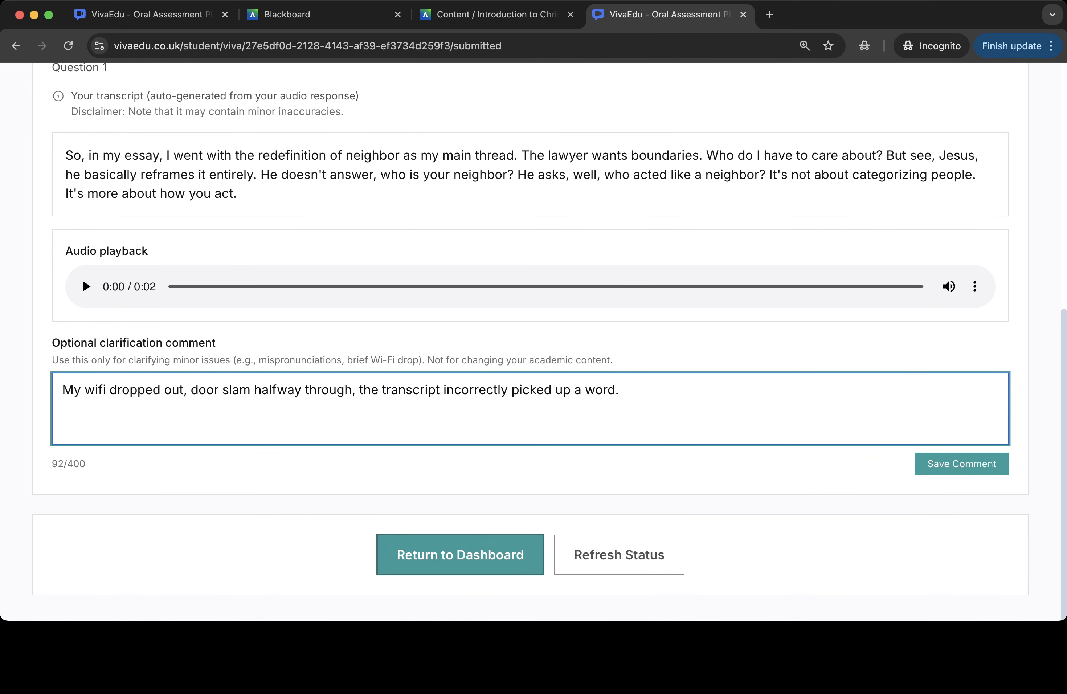
{"action": "left_click", "coordinate": [961, 463]}
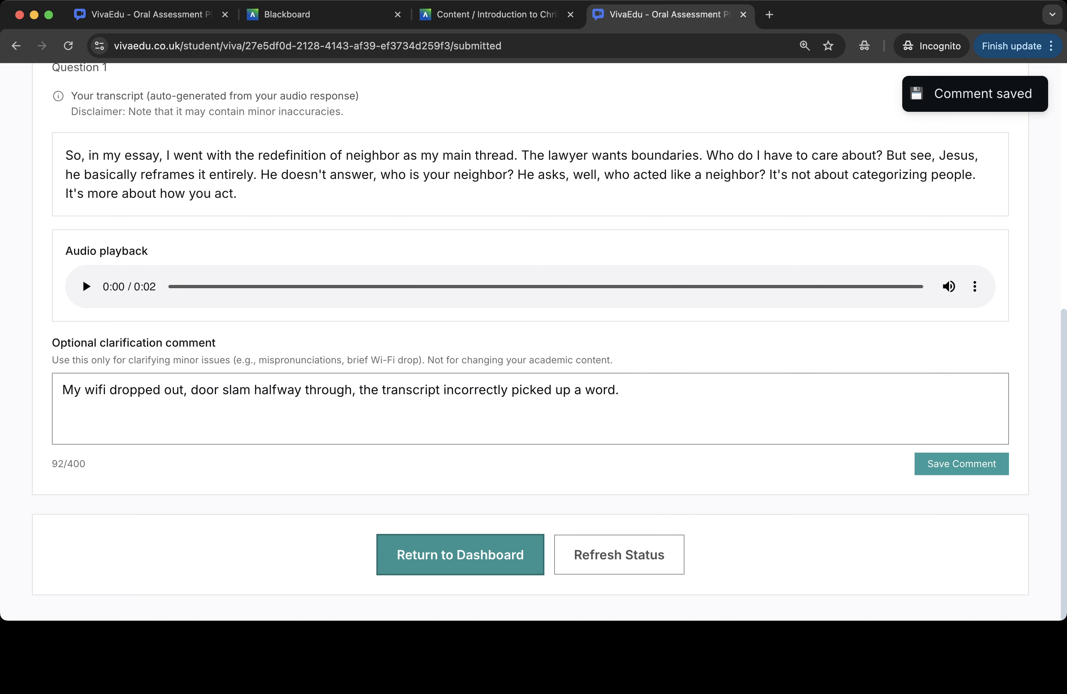
- Return to the student dashboard, close the student's VivaEdu tab and exit the Blackboard student preview
{"action": "left_click", "coordinate": [460, 555]}
{"action": "scroll", "coordinate": [533, 342], "scroll_direction": "down", "scroll_amount": 8}
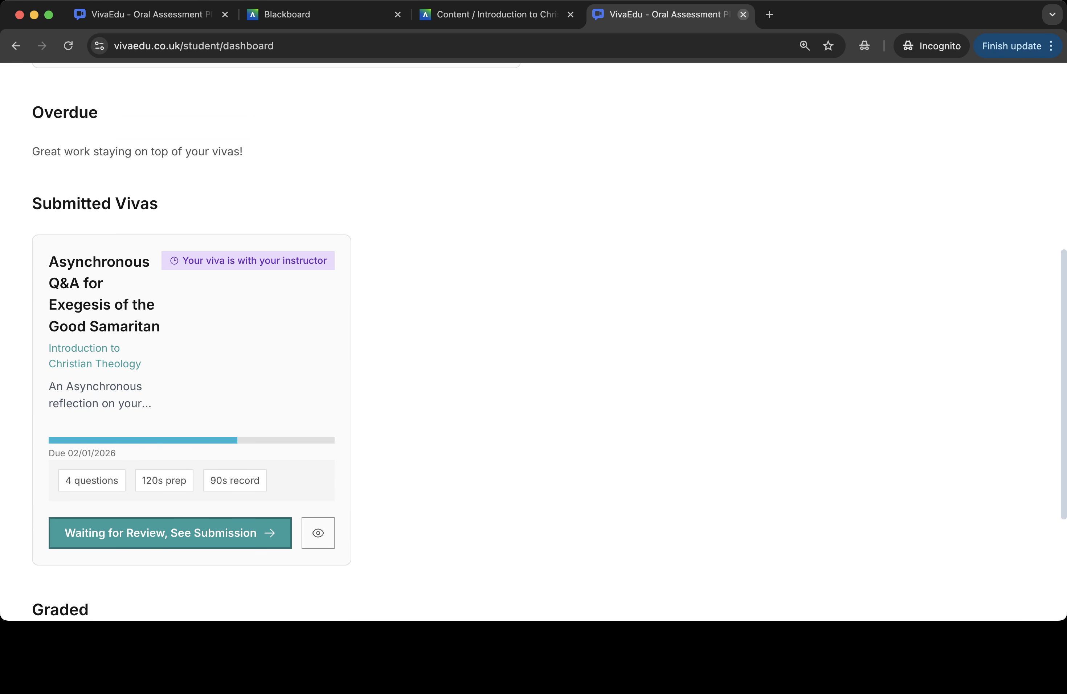
{"action": "left_click", "coordinate": [743, 15]}
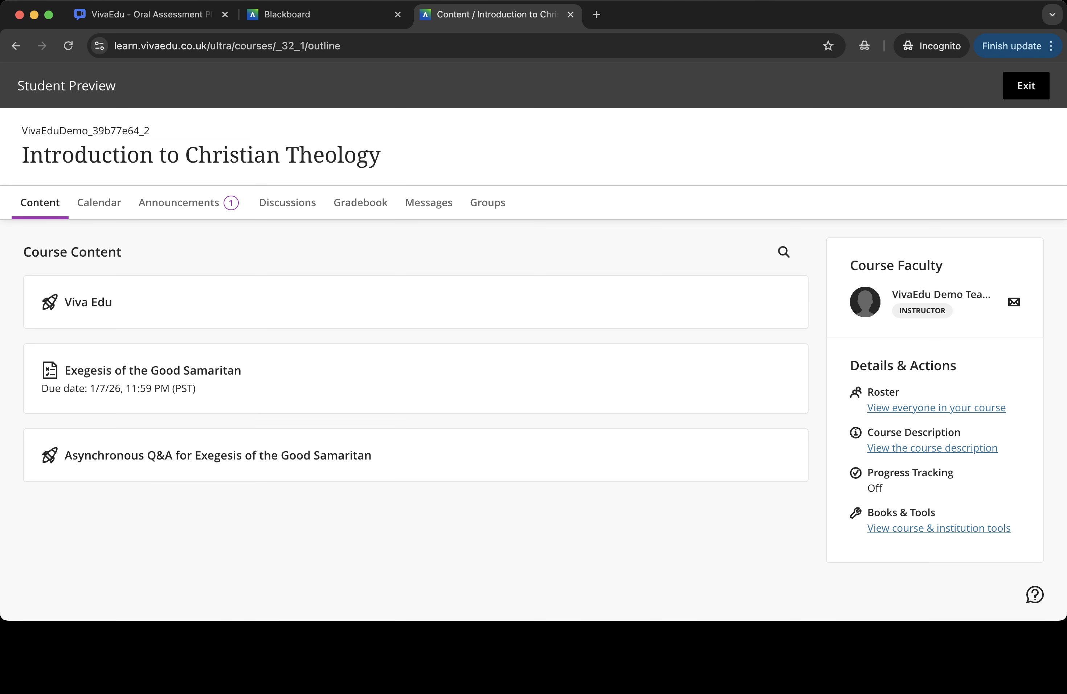
{"action": "left_click", "coordinate": [1026, 86]}
{"action": "left_click", "coordinate": [1032, 208]}
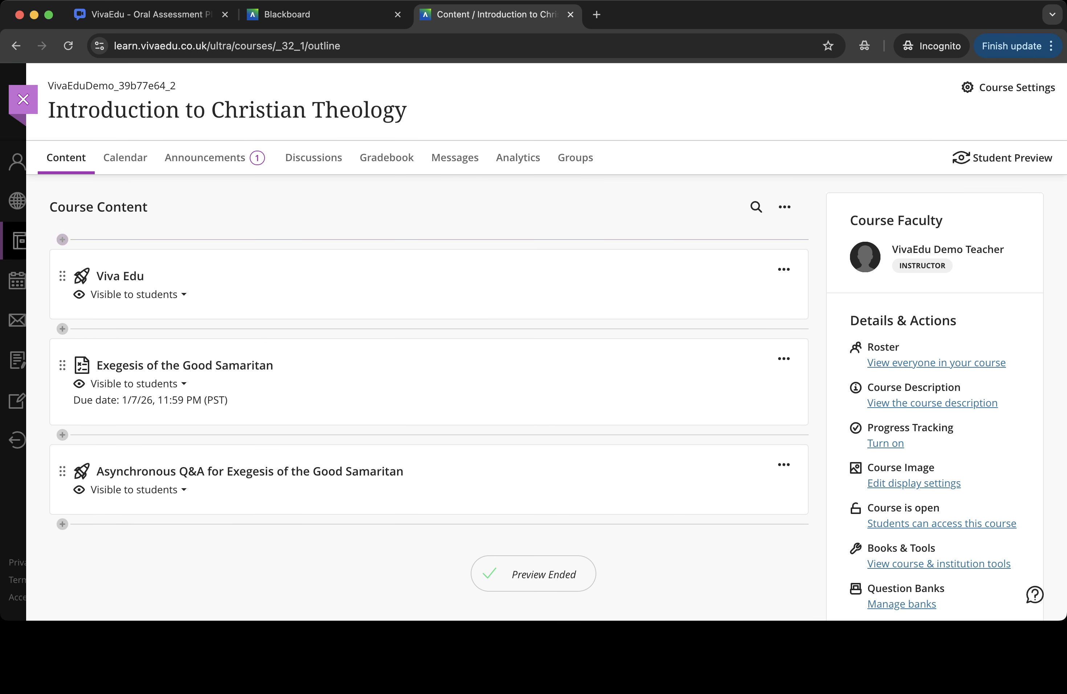
- Open Viva Edu from the course content and open the new submission from the teacher activity feed
{"action": "left_click", "coordinate": [119, 275]}
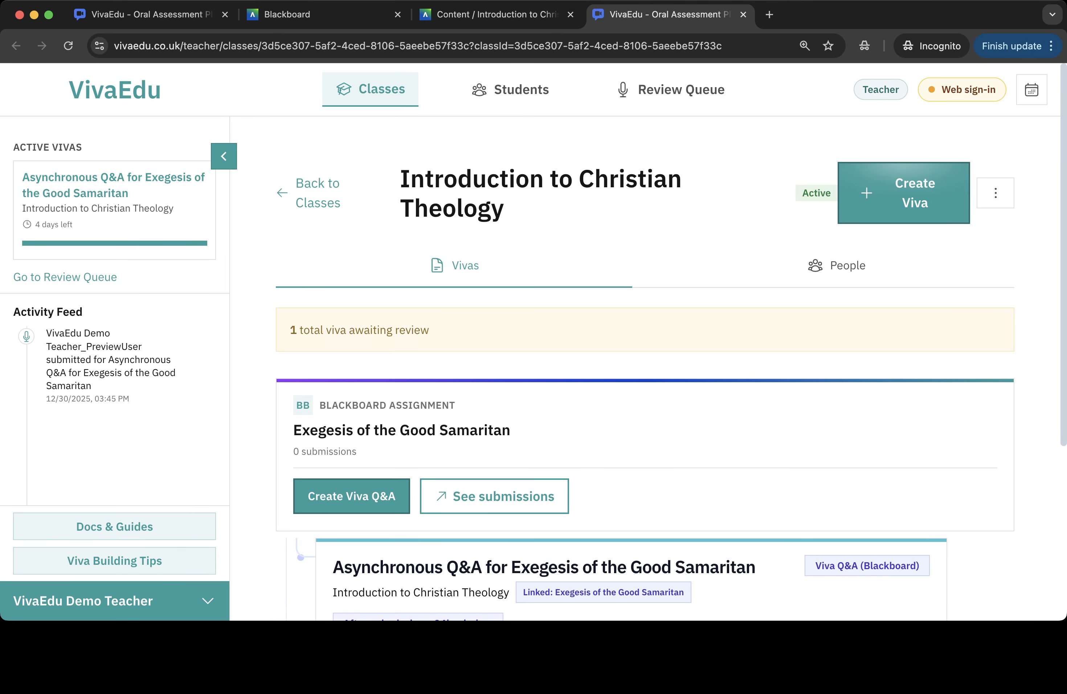
{"action": "mouse_move", "coordinate": [198, 336]}
{"action": "left_click", "coordinate": [197, 336]}
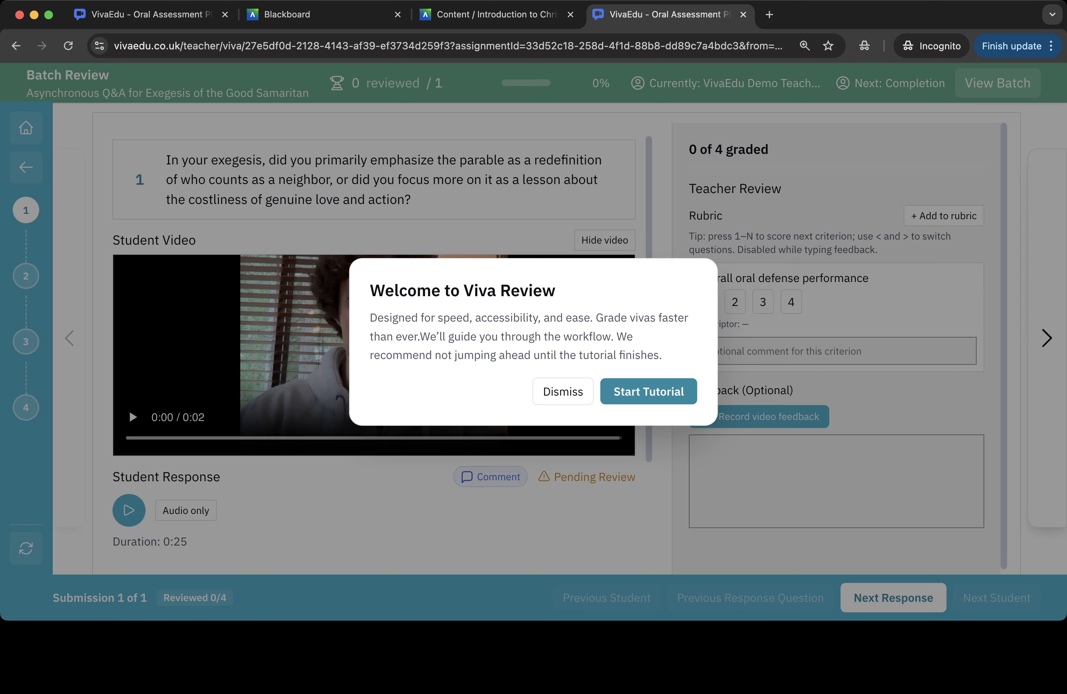
- Start the Viva Review tutorial and step through all eight of its panels to the end
{"action": "left_click", "coordinate": [648, 391]}
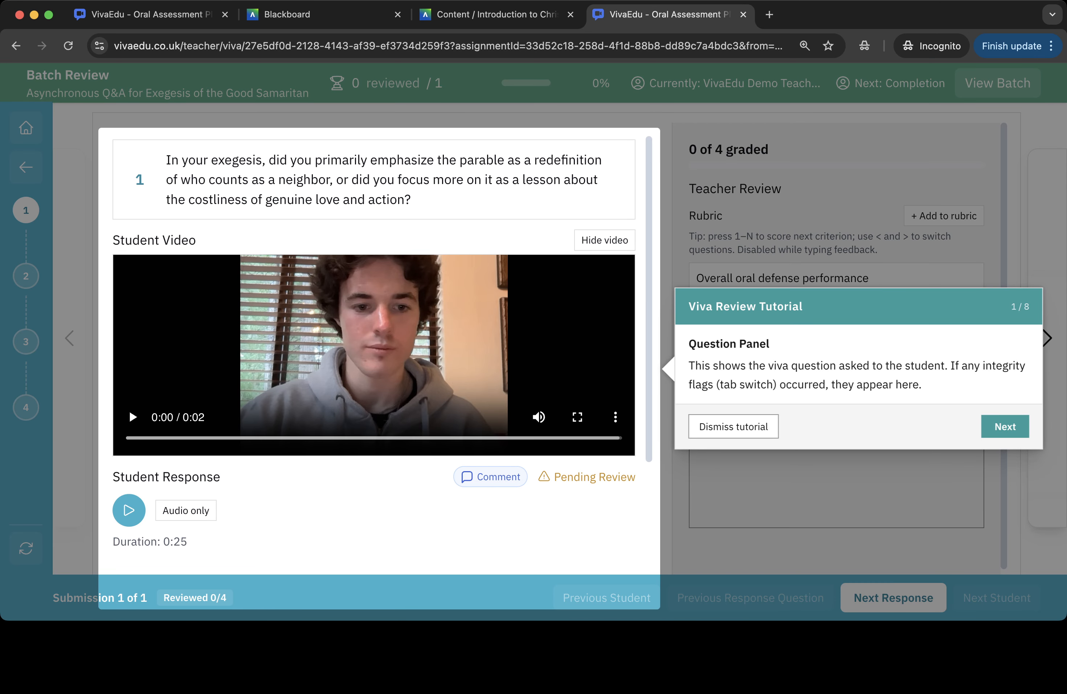
{"action": "left_click", "coordinate": [1004, 427]}
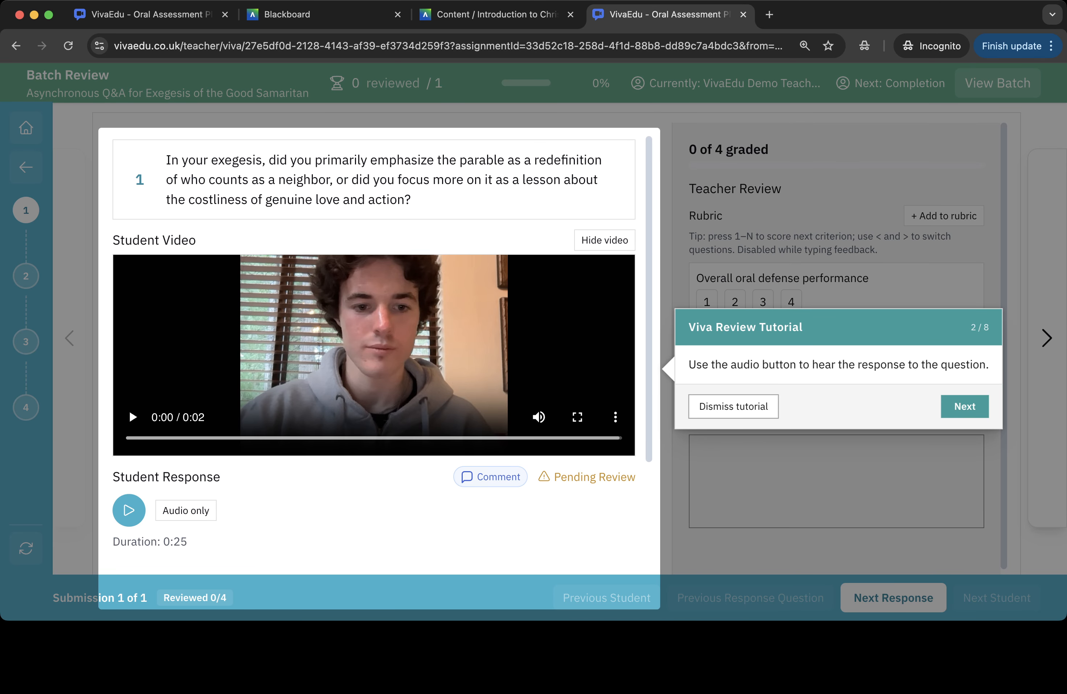
{"action": "left_click", "coordinate": [964, 407]}
{"action": "left_click", "coordinate": [1005, 414]}
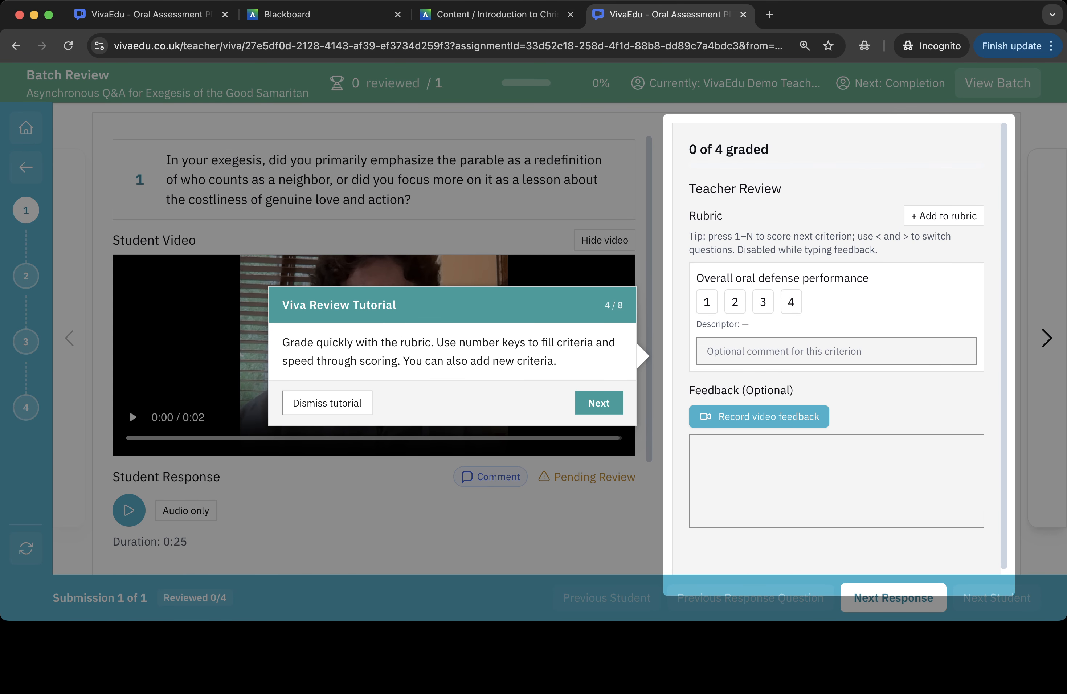
{"action": "left_click", "coordinate": [599, 403]}
{"action": "left_click", "coordinate": [622, 468]}
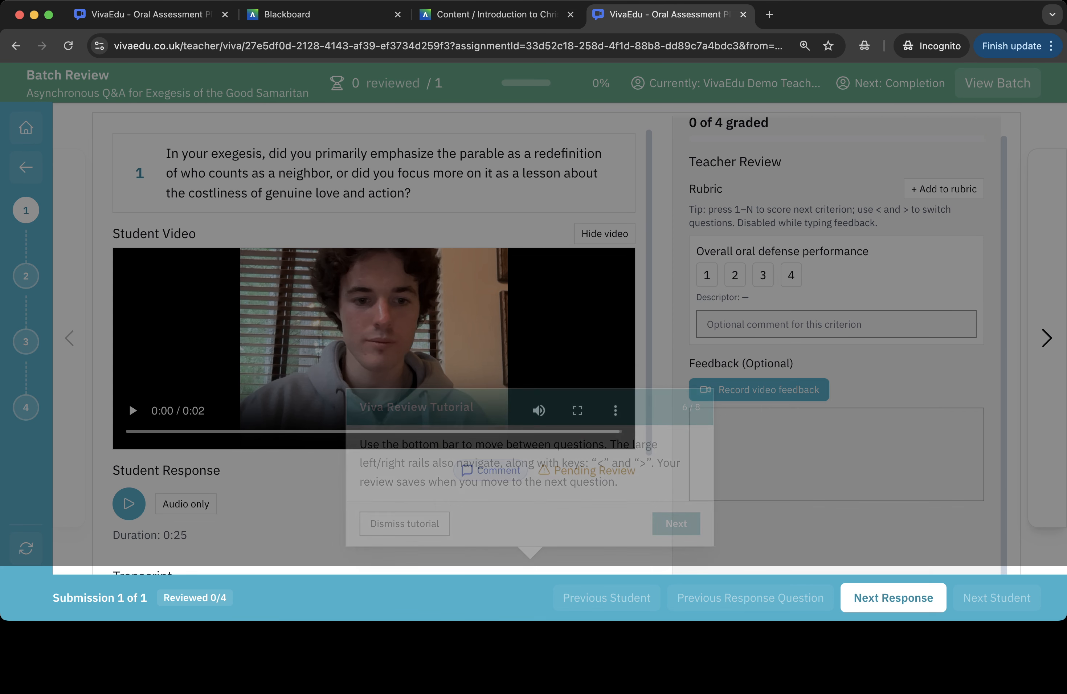
{"action": "left_click", "coordinate": [676, 523]}
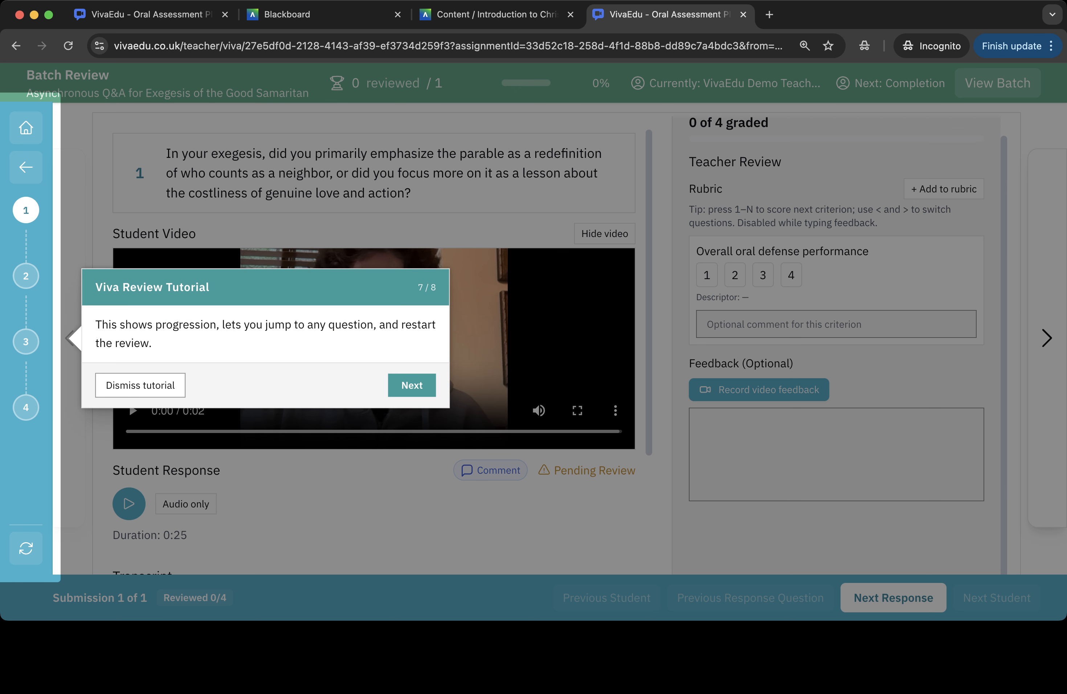
{"action": "left_click", "coordinate": [412, 384]}
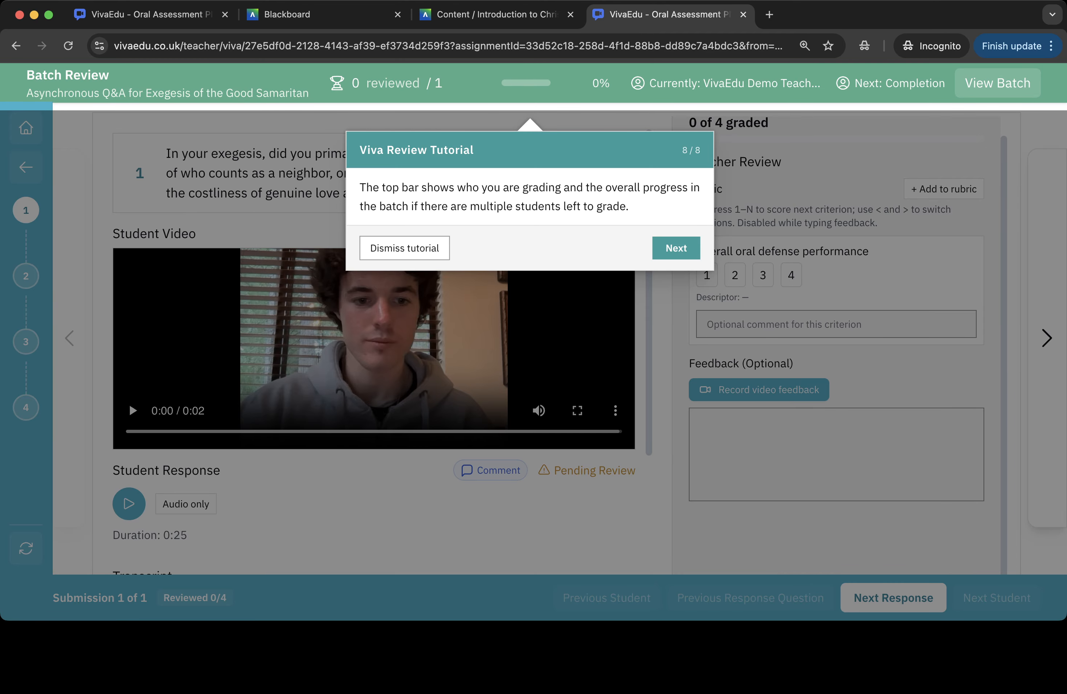
{"action": "left_click", "coordinate": [675, 248]}
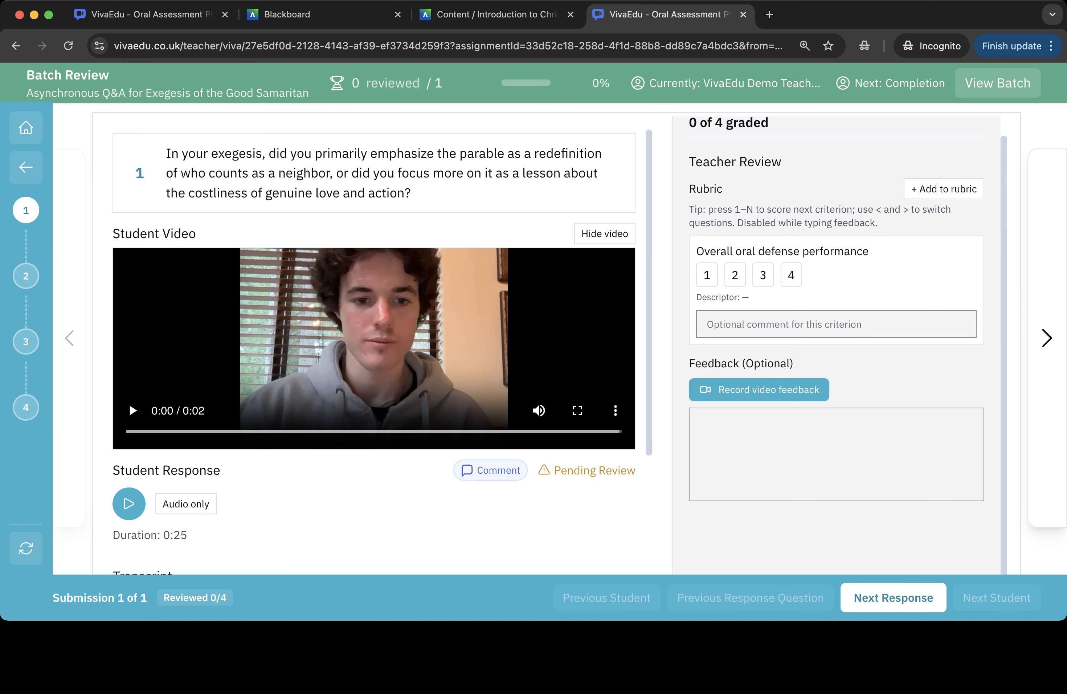
- Open the student's clarification comment on question 1's response, read it, and close it
{"action": "scroll", "coordinate": [556, 343], "scroll_direction": "down", "scroll_amount": 1}
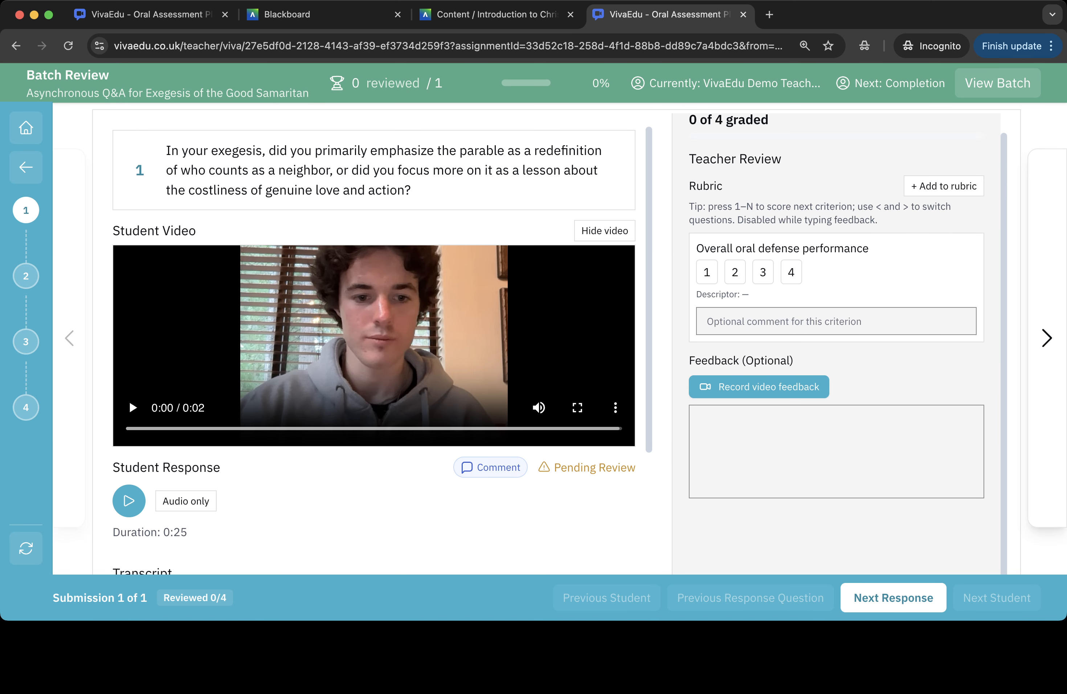
{"action": "left_click", "coordinate": [490, 468]}
{"action": "scroll", "coordinate": [373, 351], "scroll_direction": "down", "scroll_amount": 4}
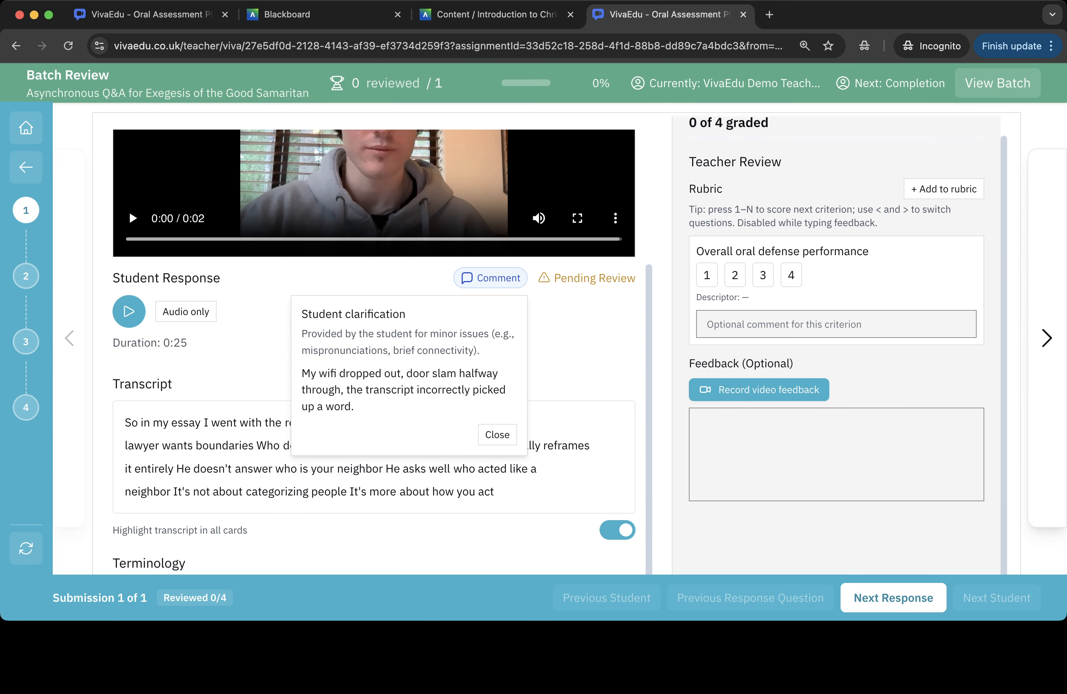
{"action": "left_click", "coordinate": [497, 434]}
{"action": "scroll", "coordinate": [374, 351], "scroll_direction": "down", "scroll_amount": 1}
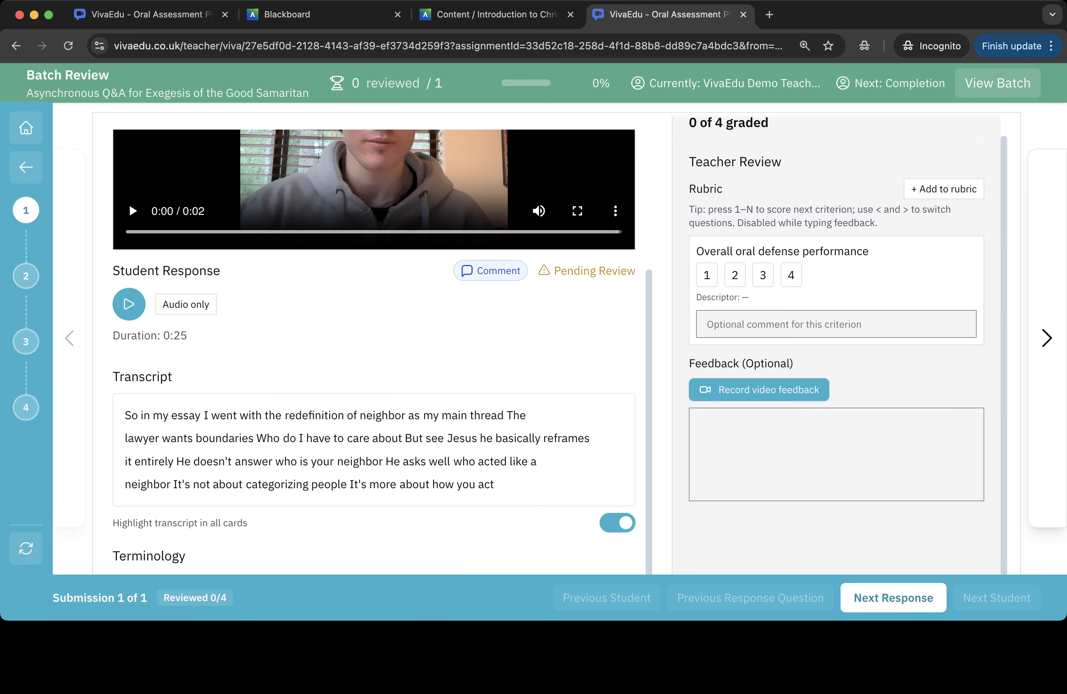
- Play the student's recorded response to question 1 with the transcript highlighting, then pause it
{"action": "scroll", "coordinate": [373, 352], "scroll_direction": "up", "scroll_amount": 4}
{"action": "left_click", "coordinate": [132, 370]}
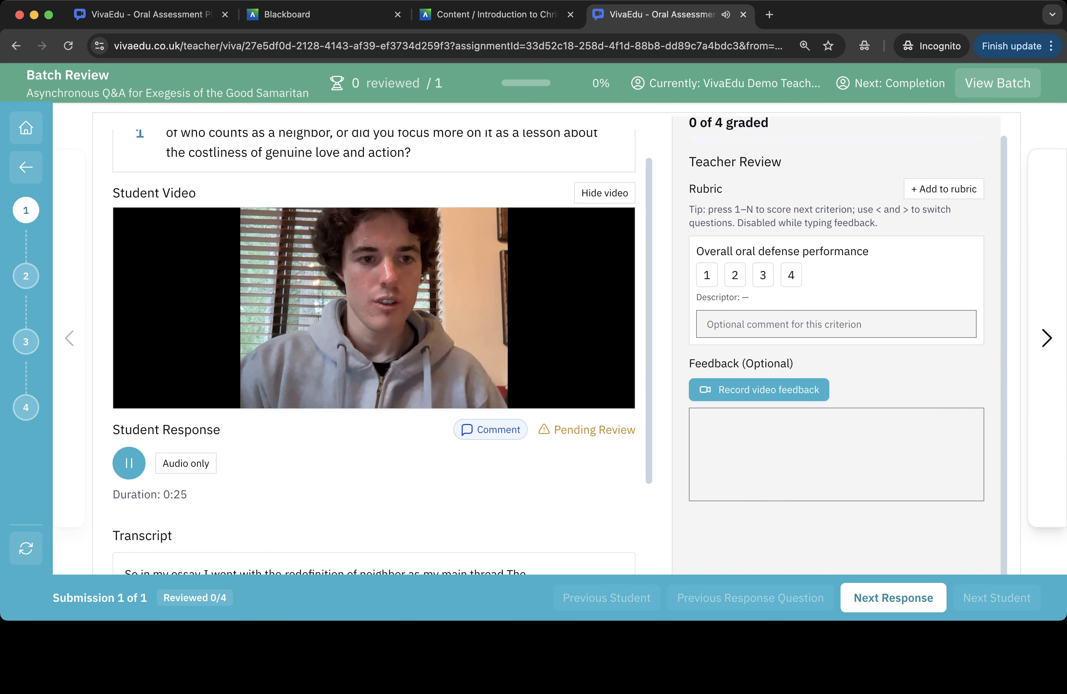
{"action": "scroll", "coordinate": [373, 351], "scroll_direction": "down", "scroll_amount": 4}
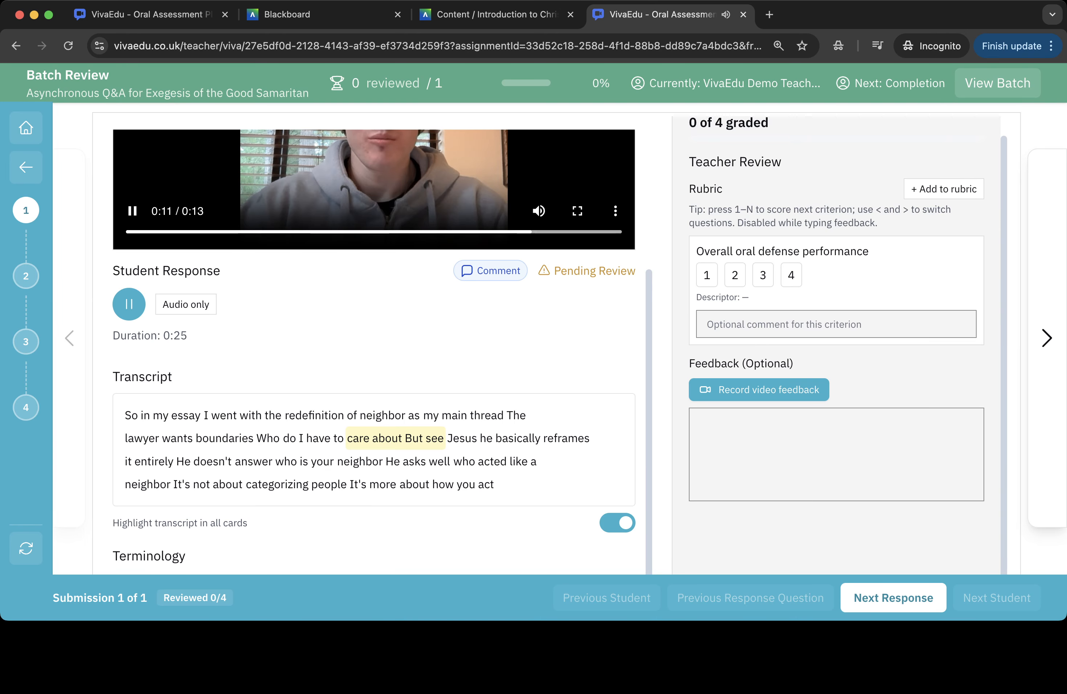
{"action": "left_click", "coordinate": [132, 211]}
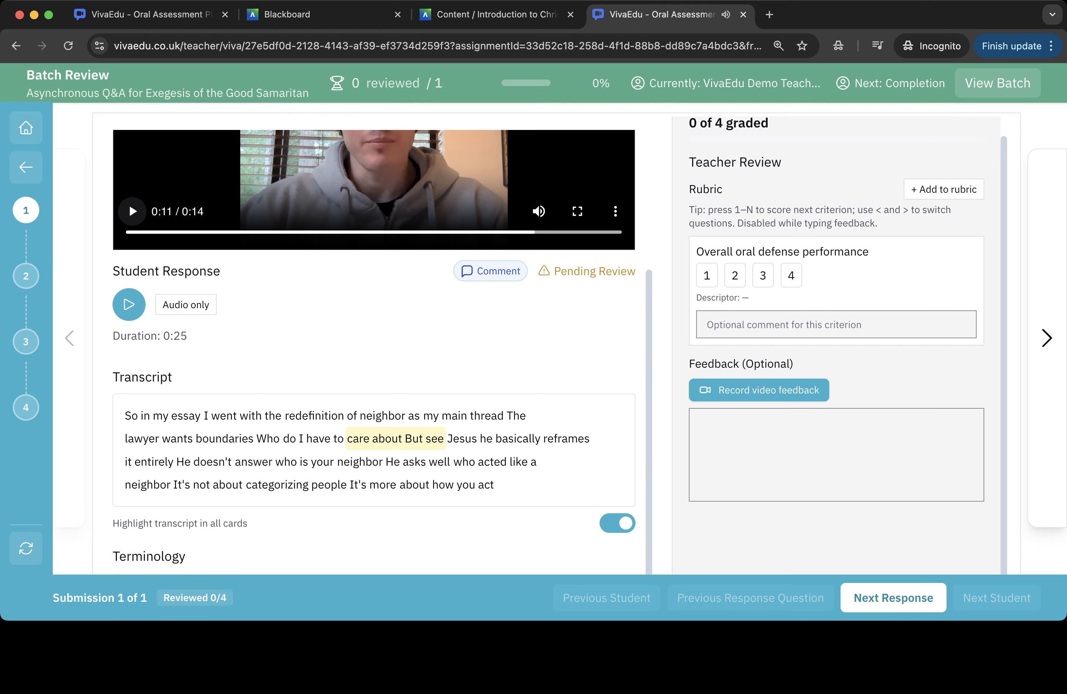
- Score question 1's overall oral defense performance as 4, move to question 2 and play its response
{"action": "key", "text": "4"}
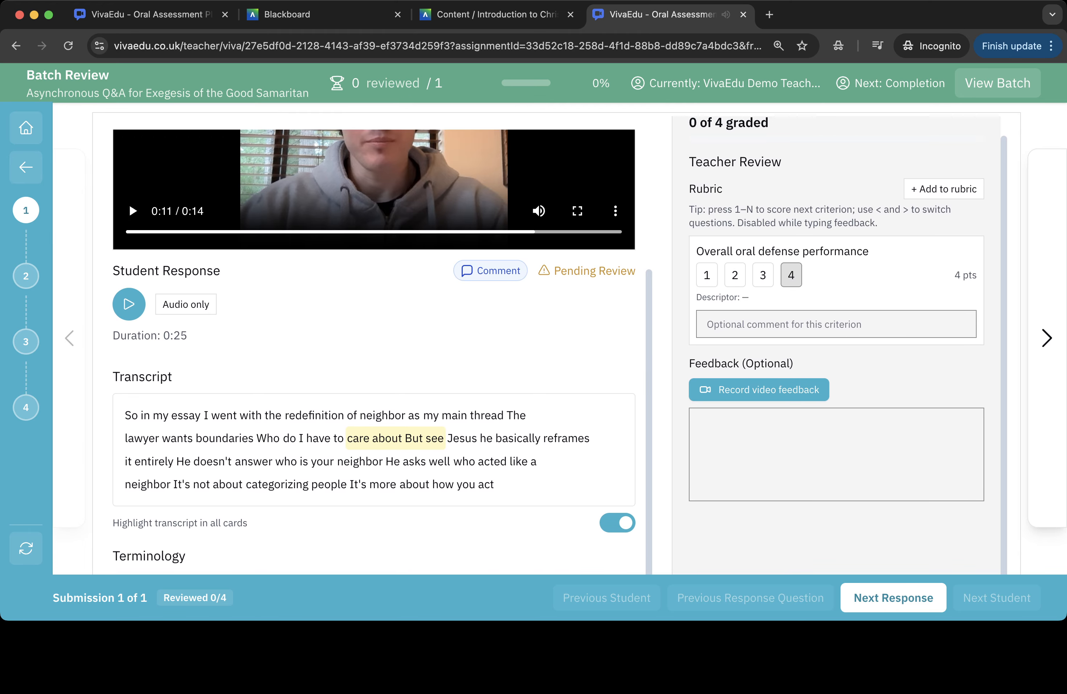
{"action": "key", "text": ">"}
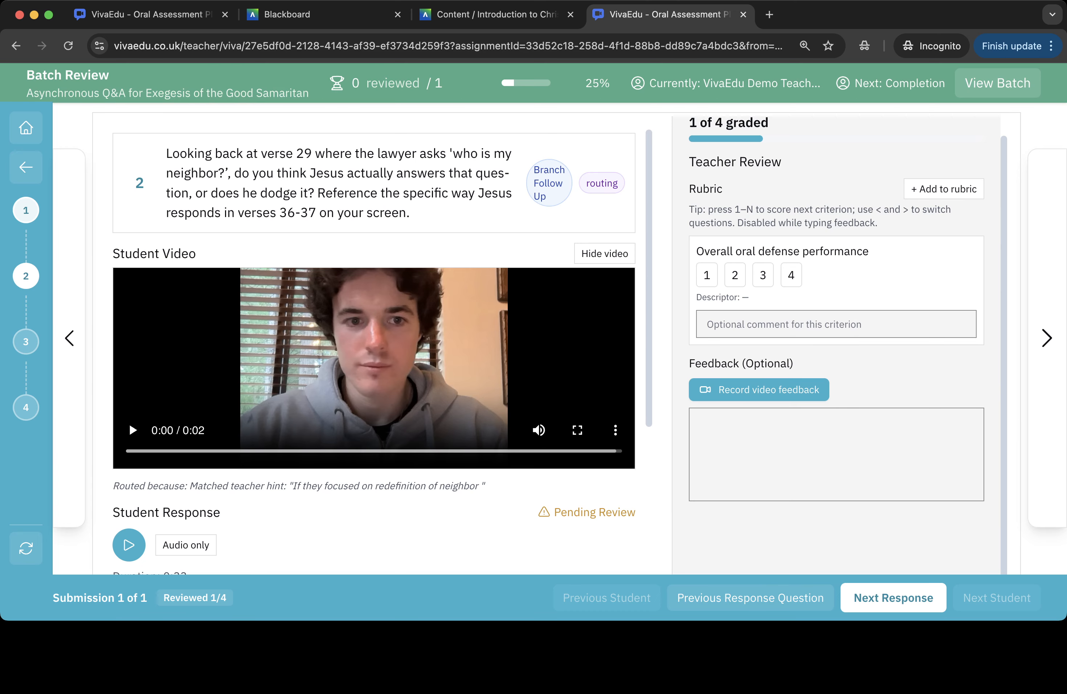
{"action": "key", "text": "space"}
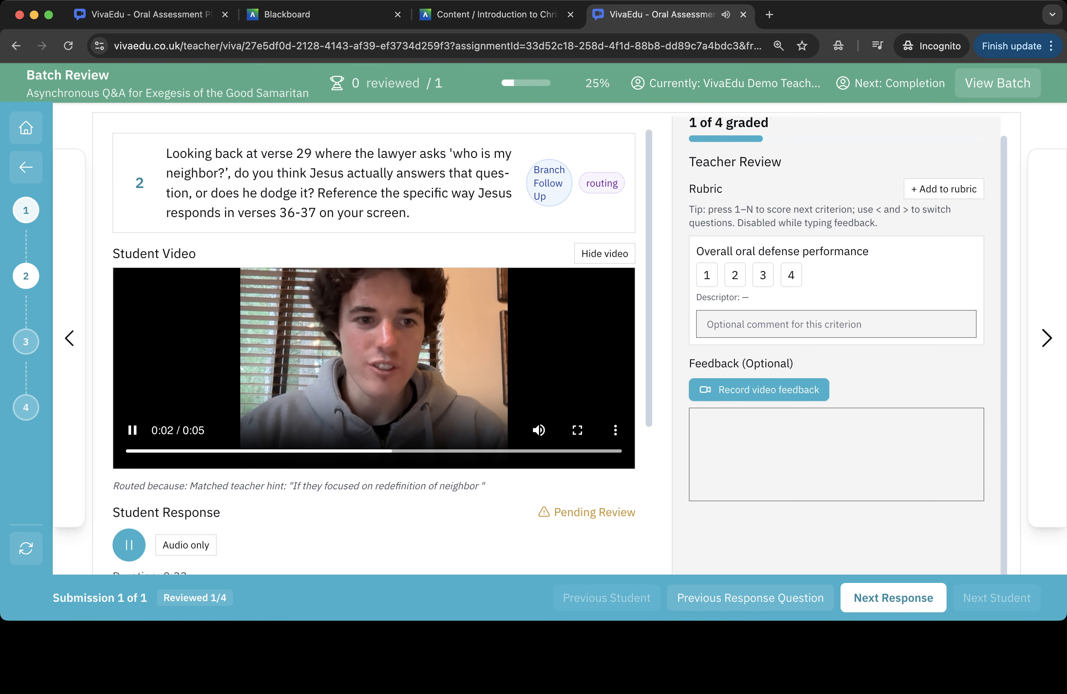
- Pause and hide question 2's video, score its oral defense performance as 4, and advance to question 3
{"action": "key", "text": "space"}
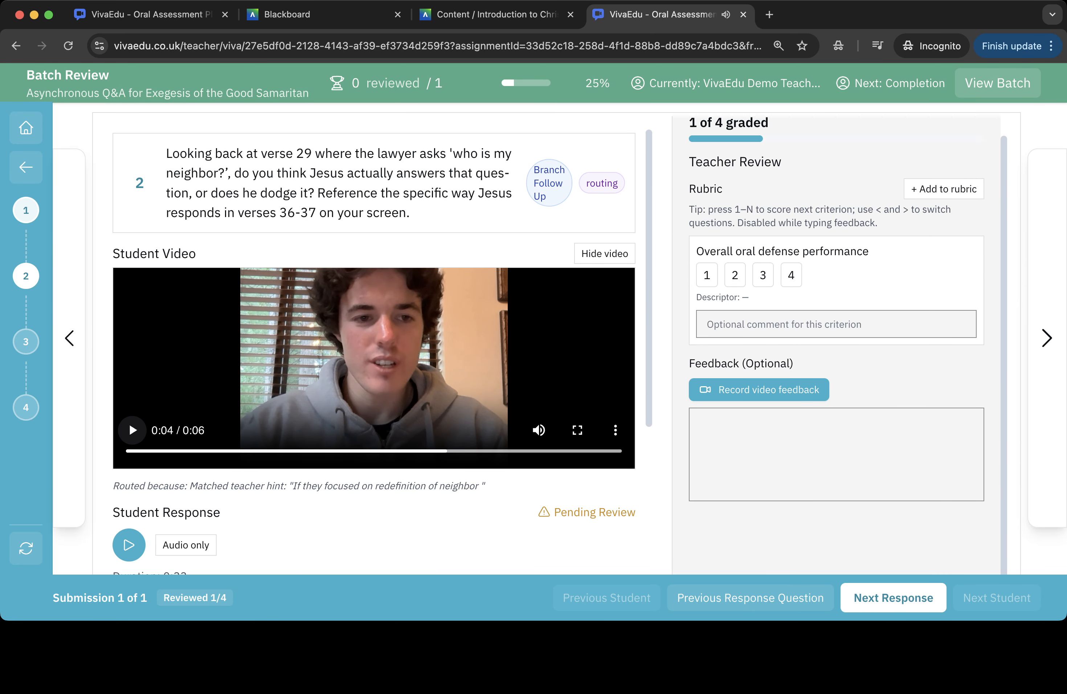
{"action": "left_click", "coordinate": [604, 253]}
{"action": "scroll", "coordinate": [374, 351], "scroll_direction": "down", "scroll_amount": 2}
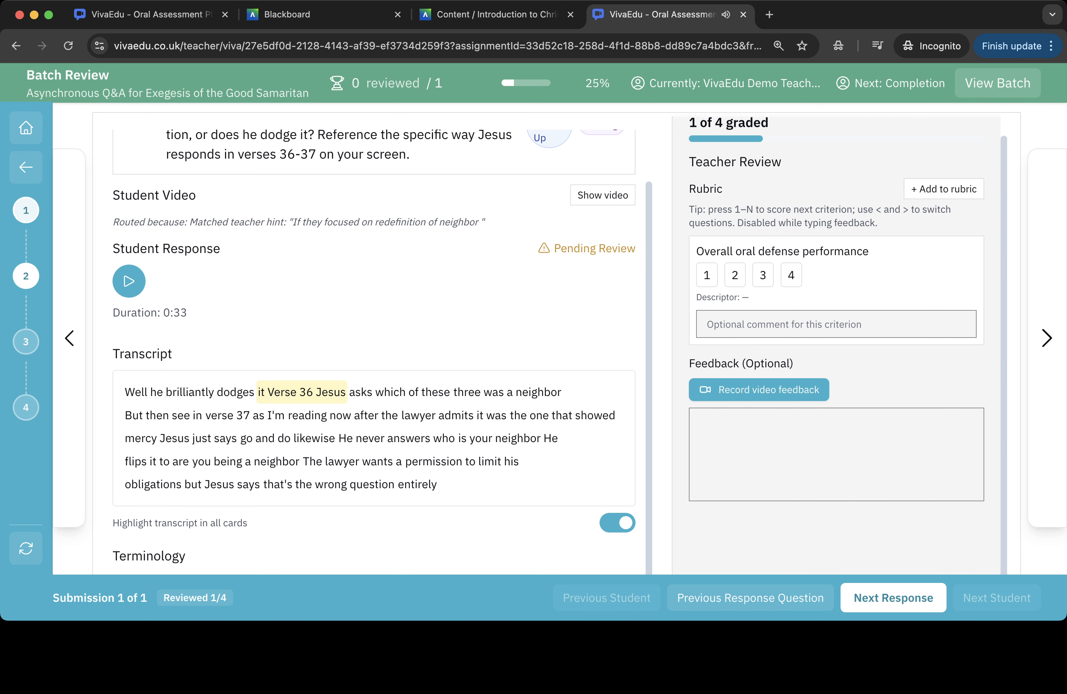
{"action": "key", "text": "4"}
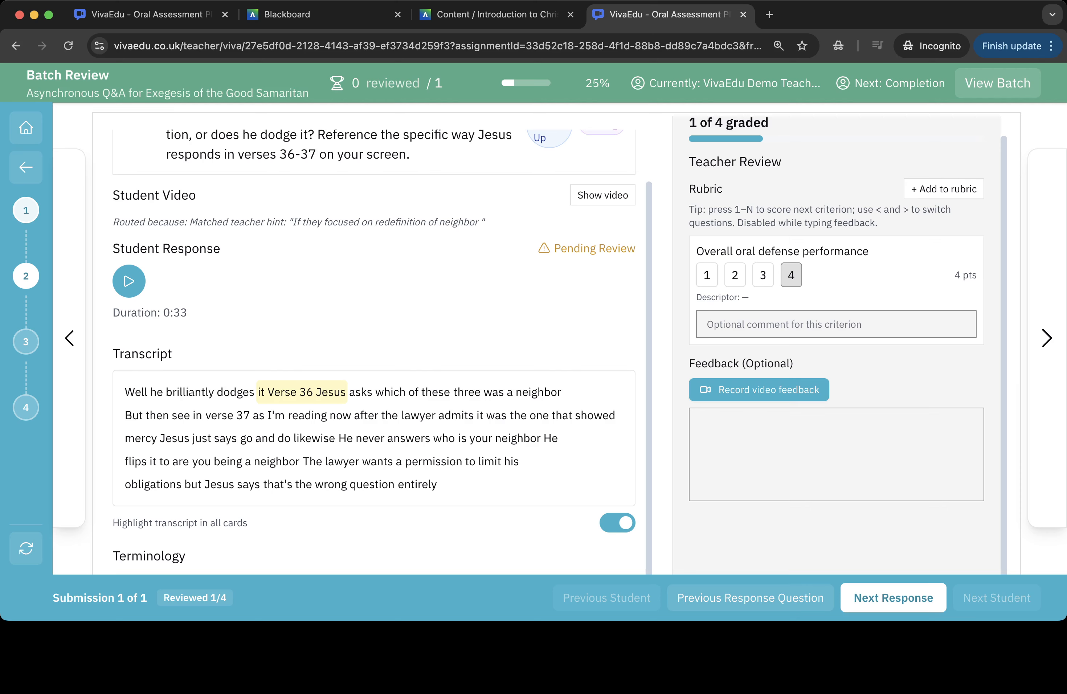
{"action": "key", "text": "greater"}
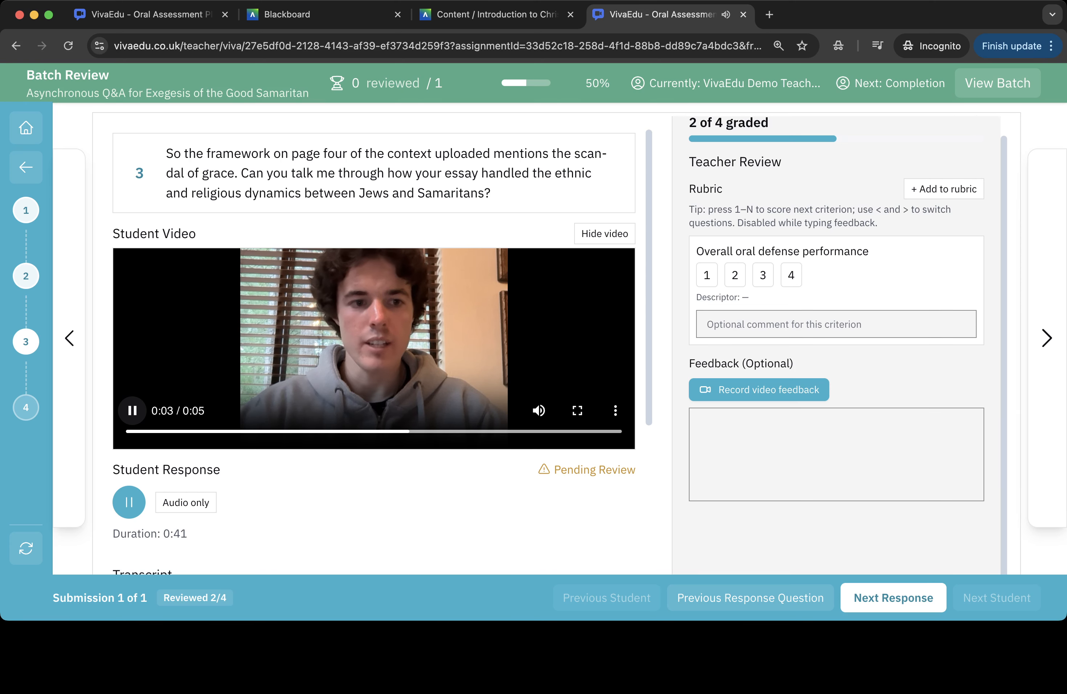
- Record a short video feedback clip for question 3 and upload it to the feedback
{"action": "left_click", "coordinate": [133, 411]}
{"action": "scroll", "coordinate": [374, 351], "scroll_direction": "down", "scroll_amount": 1}
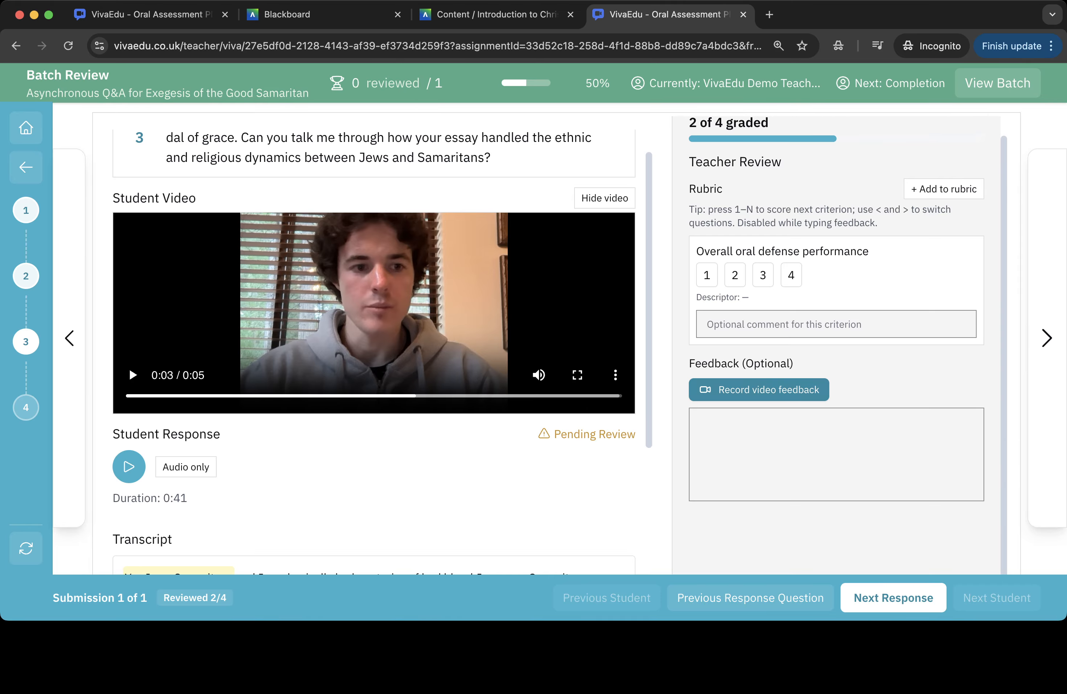
{"action": "left_click", "coordinate": [758, 390]}
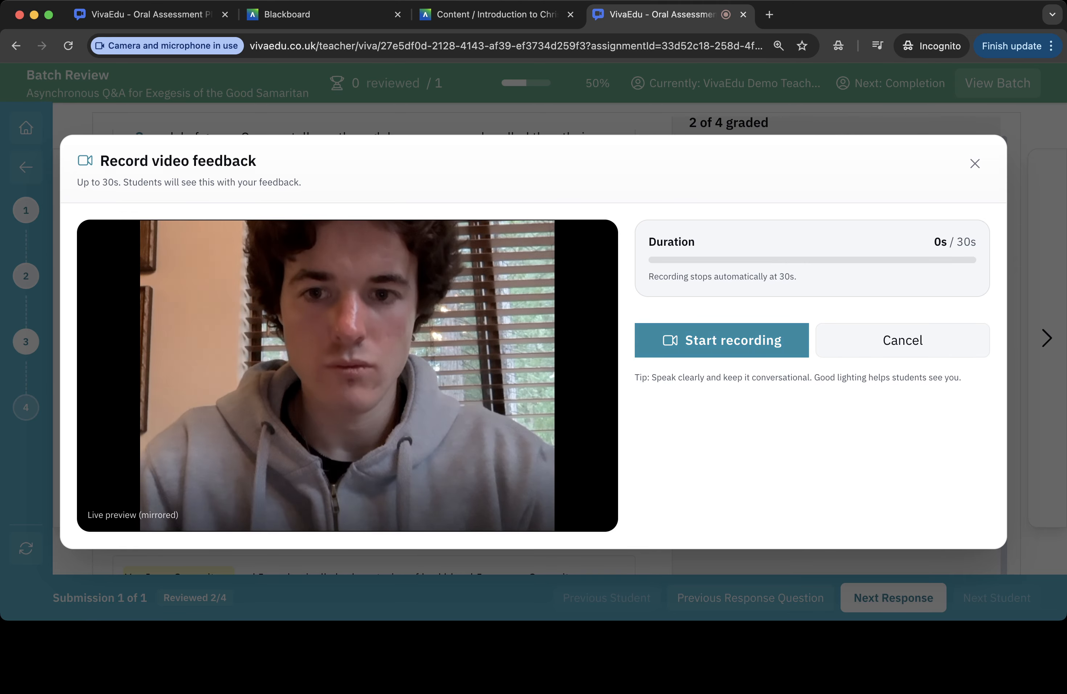
{"action": "left_click", "coordinate": [721, 340]}
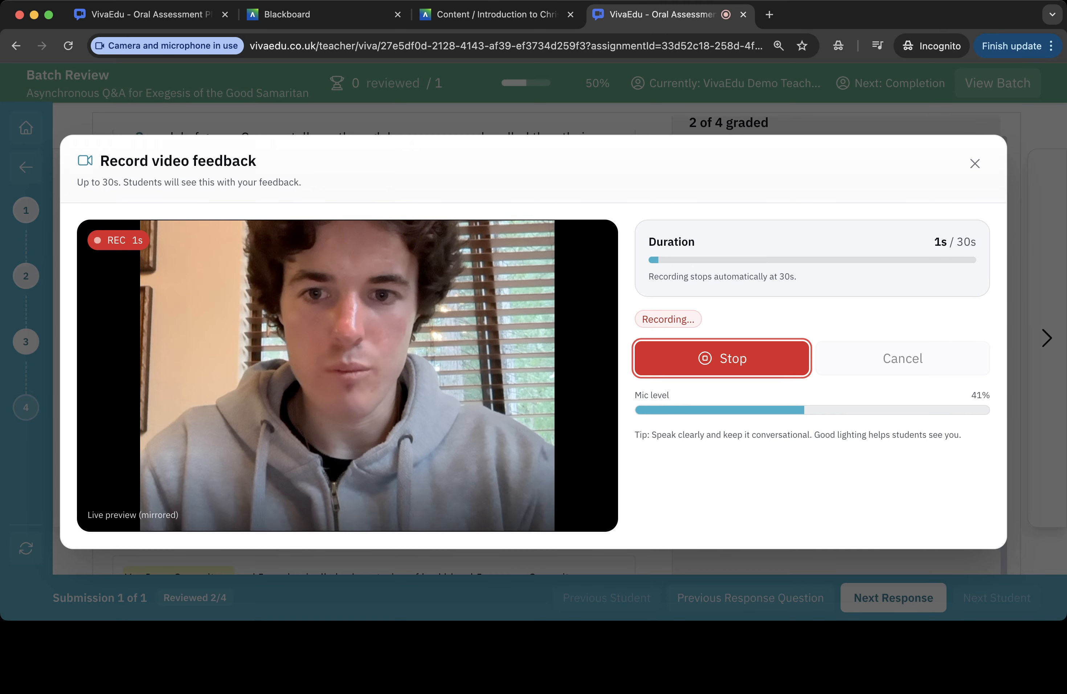
{"action": "left_click", "coordinate": [722, 358]}
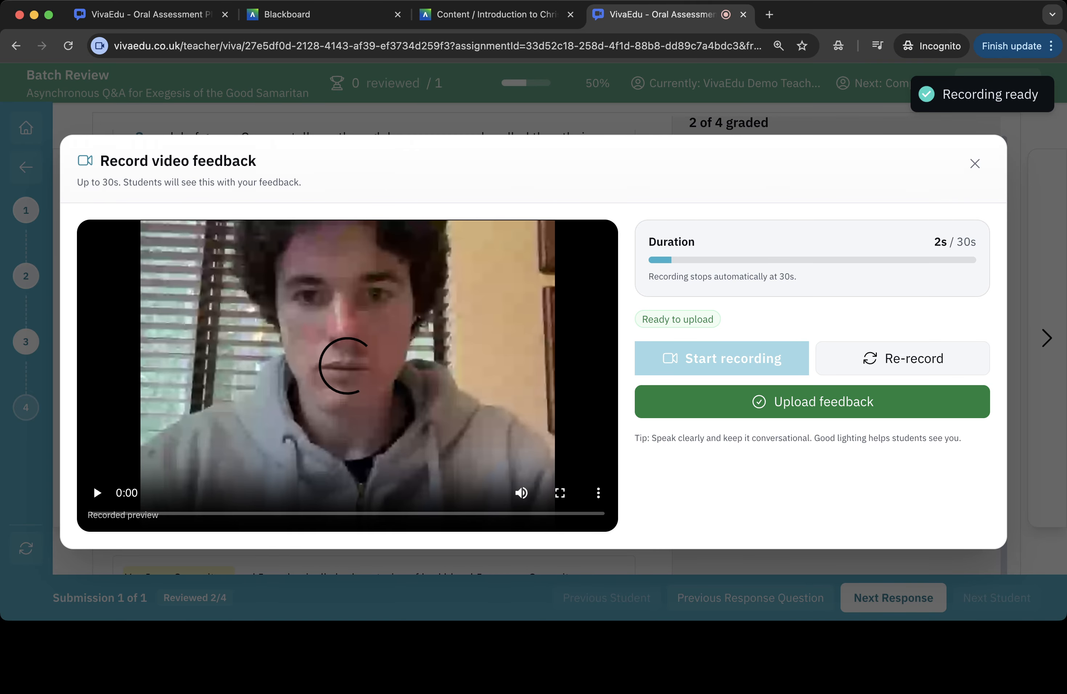
{"action": "left_click", "coordinate": [812, 401]}
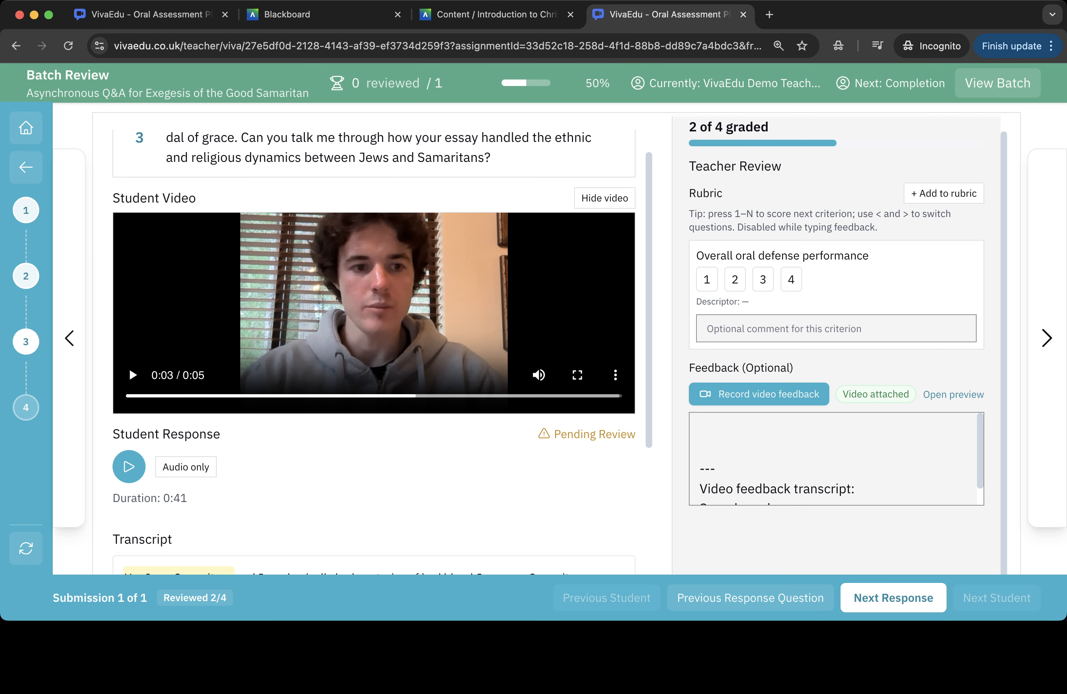
- Score questions 3 and 4 as 4 on oral defense performance, advancing to the review completion screen
{"action": "key", "text": "4"}
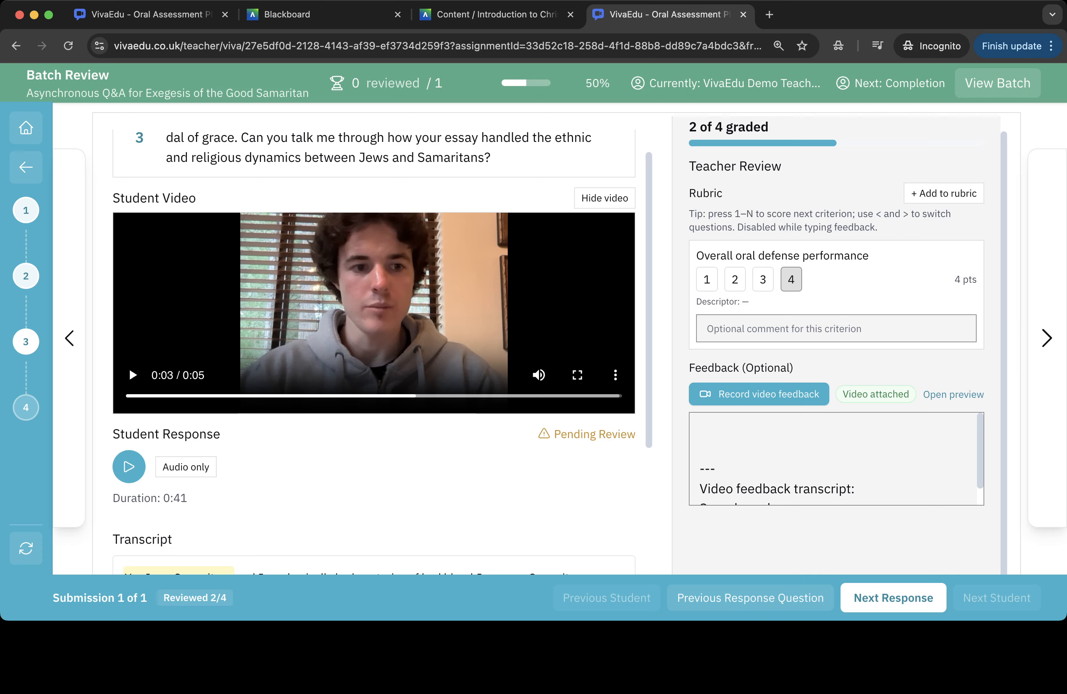
{"action": "key", "text": "shift+period"}
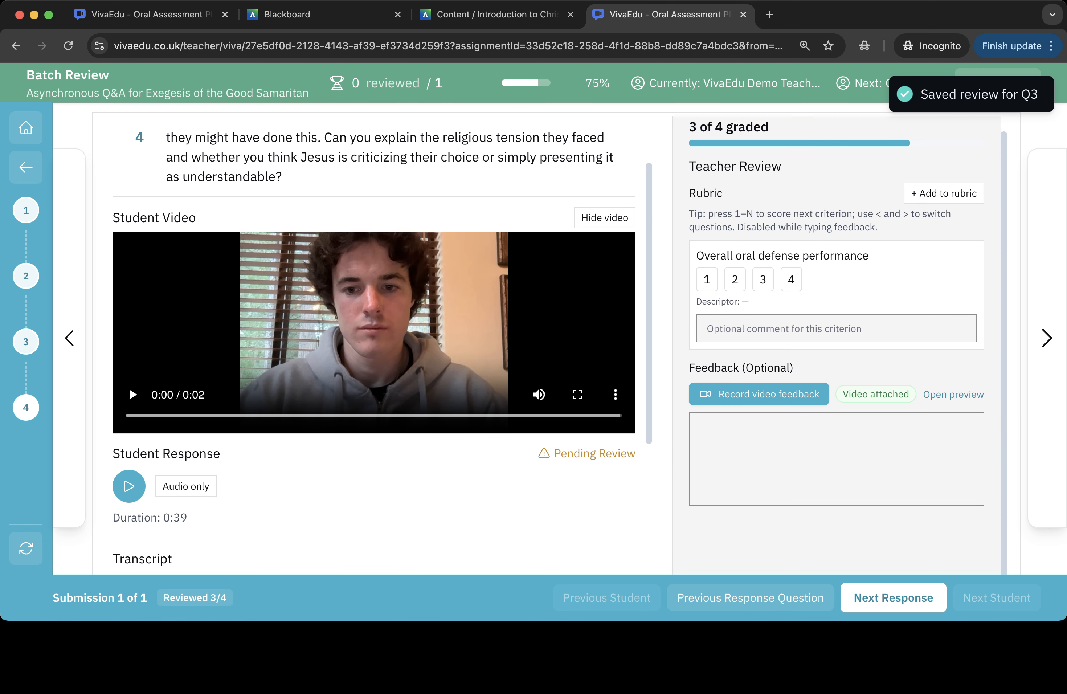
{"action": "scroll", "coordinate": [373, 343], "scroll_direction": "down", "scroll_amount": 5}
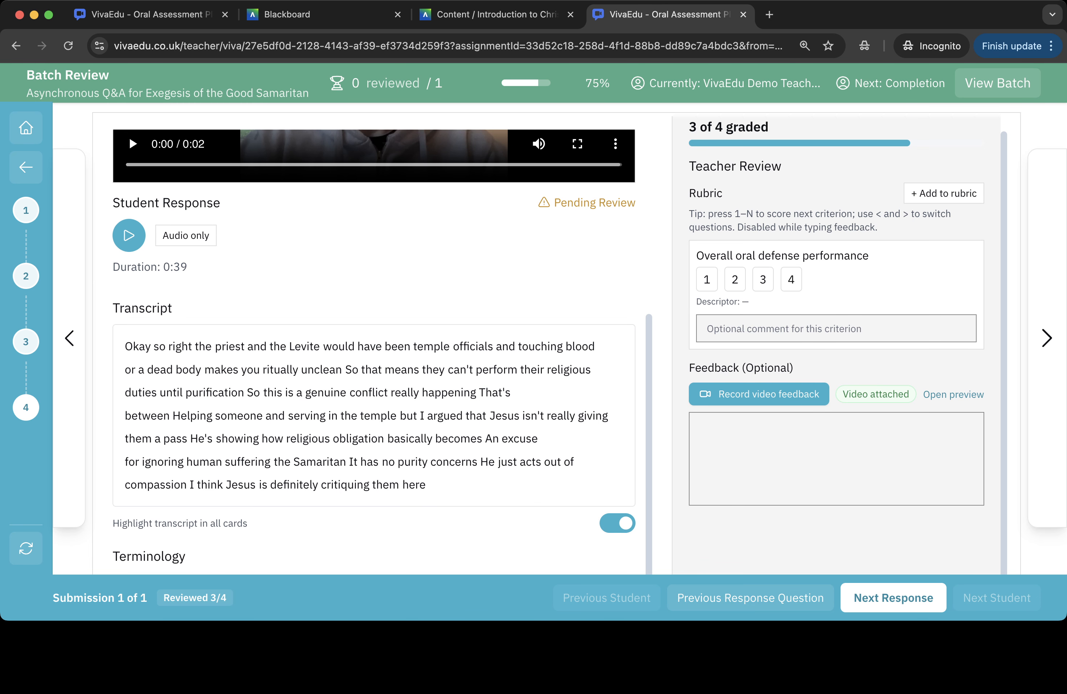
{"action": "key", "text": "4"}
{"action": "key", "text": "greater"}
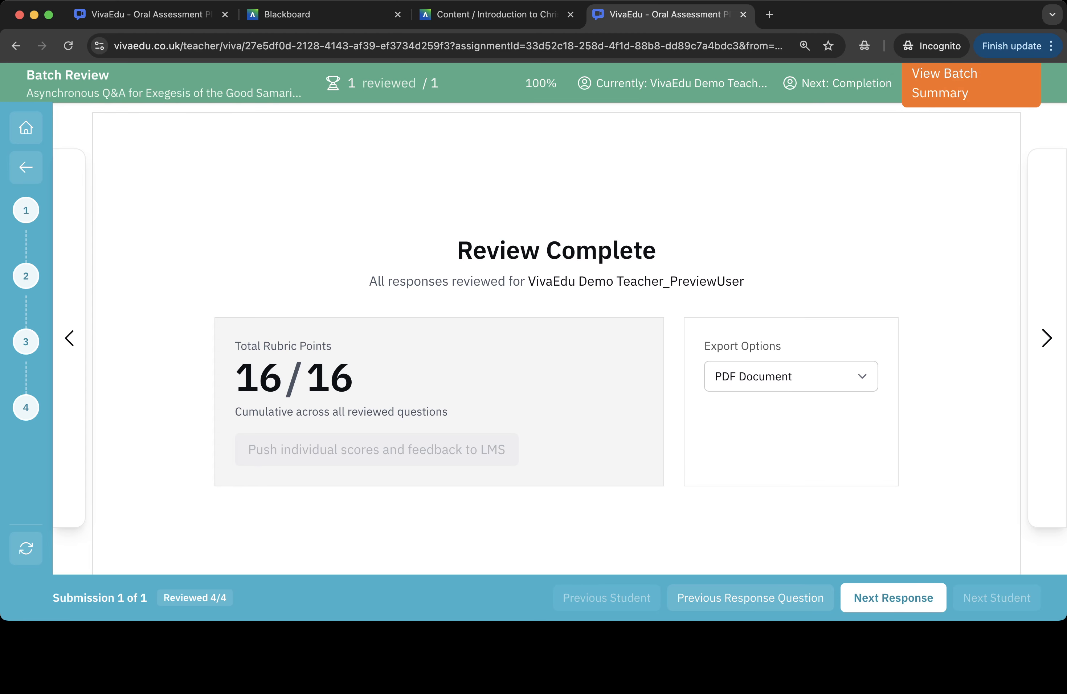
- Export the graded review as a PDF Document with grades and open the downloaded file
{"action": "left_click", "coordinate": [791, 418]}
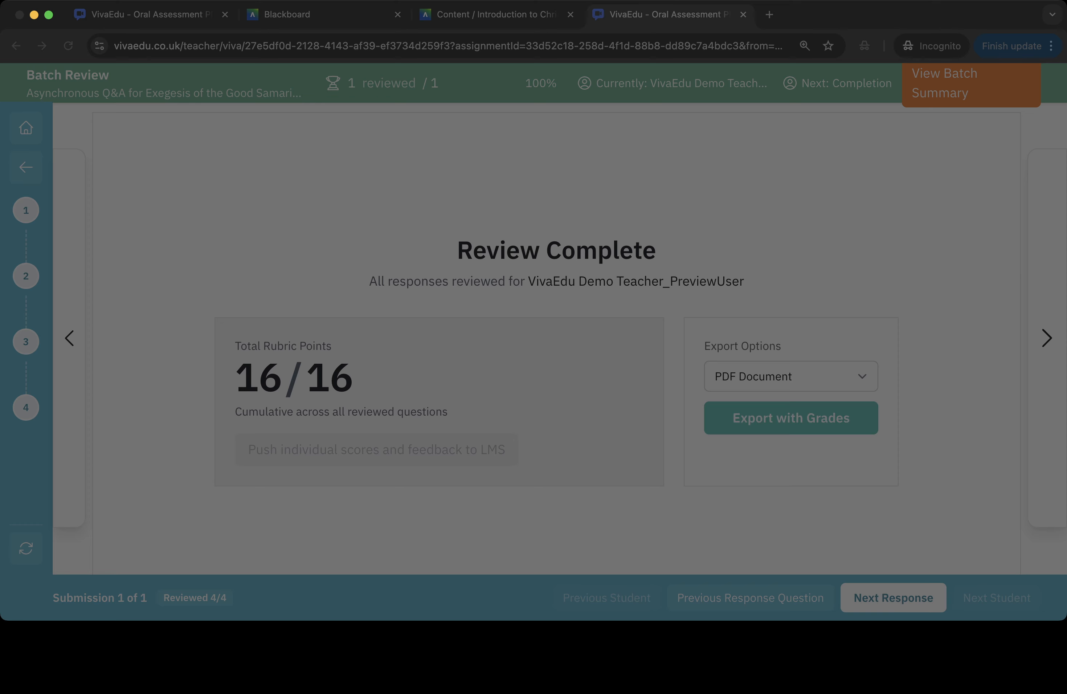
{"action": "key", "text": "Return"}
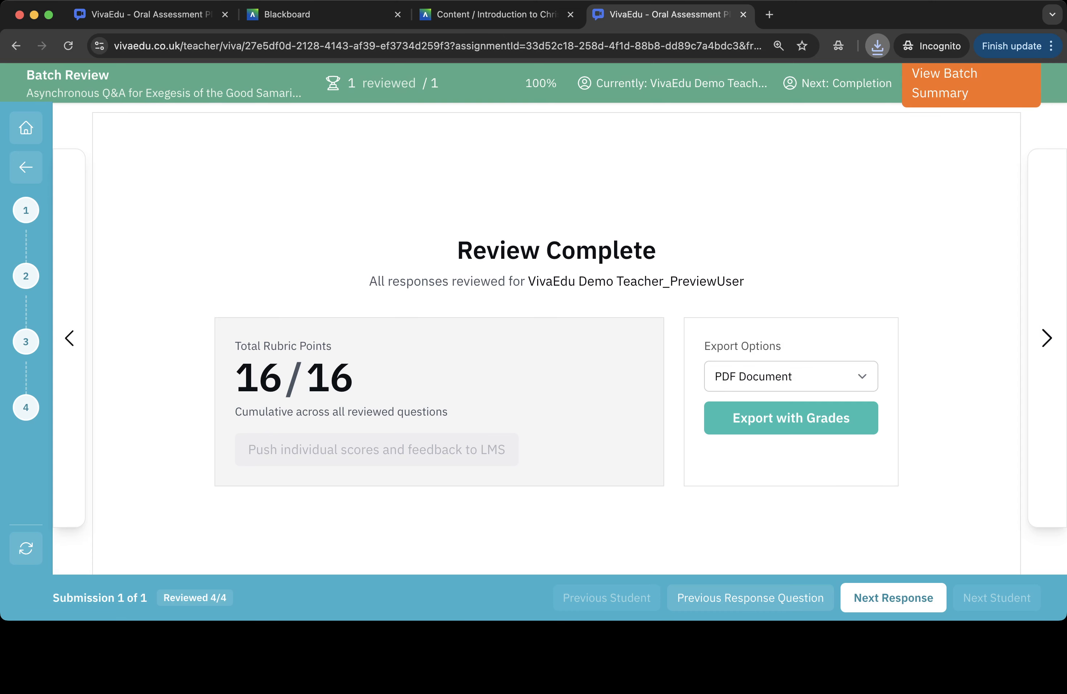
{"action": "left_click", "coordinate": [783, 88]}
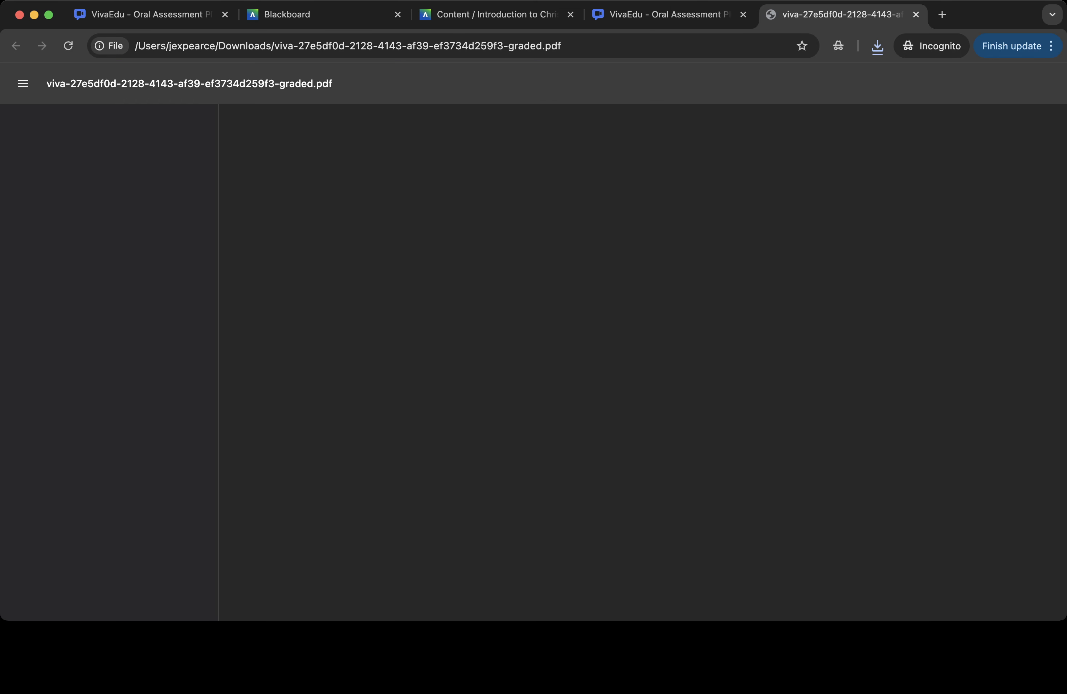
- Scroll through the exported PDF's questions, transcripts and teacher assessments, then close its tab
{"action": "scroll", "coordinate": [643, 361], "scroll_direction": "down", "scroll_amount": 2}
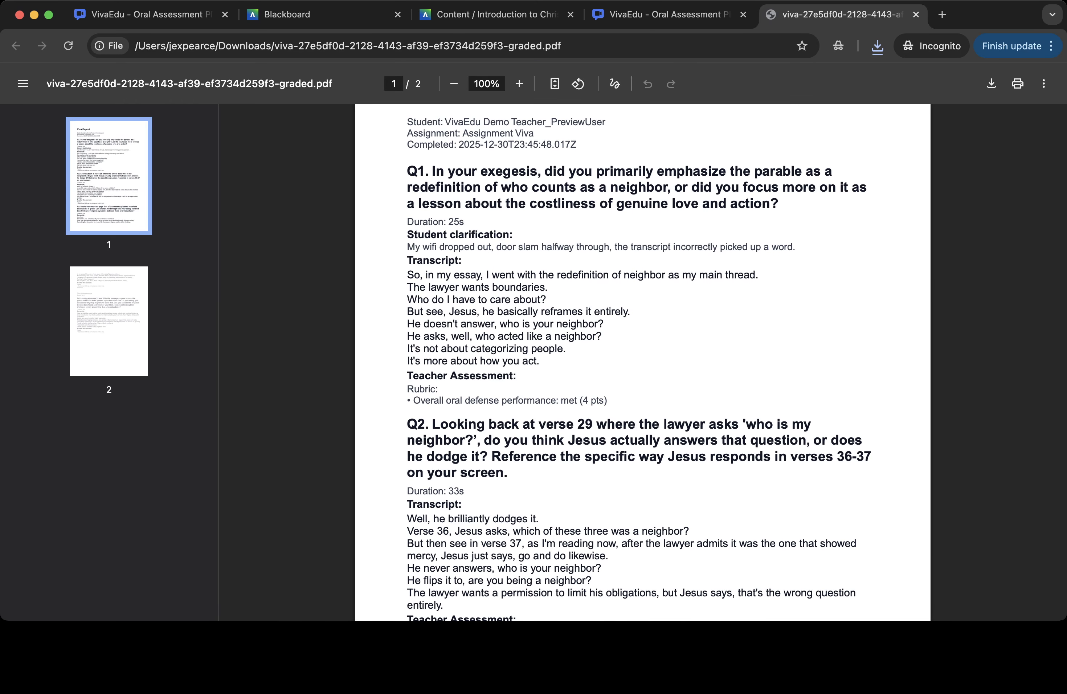
{"action": "scroll", "coordinate": [642, 360], "scroll_direction": "down", "scroll_amount": 15}
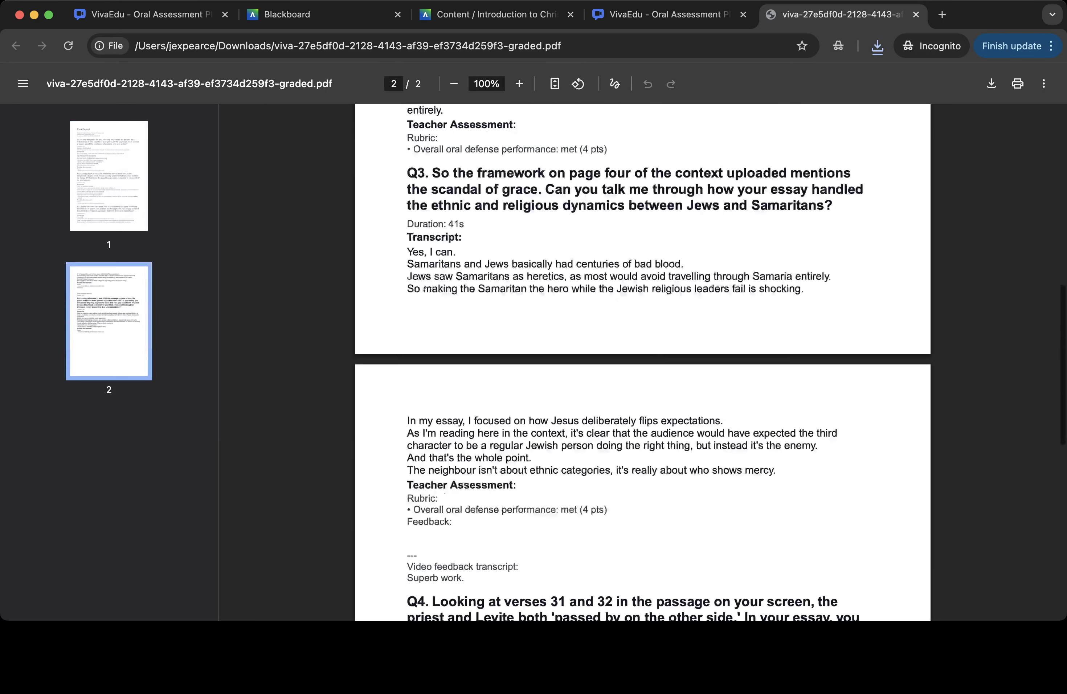
{"action": "scroll", "coordinate": [642, 360], "scroll_direction": "down", "scroll_amount": 8}
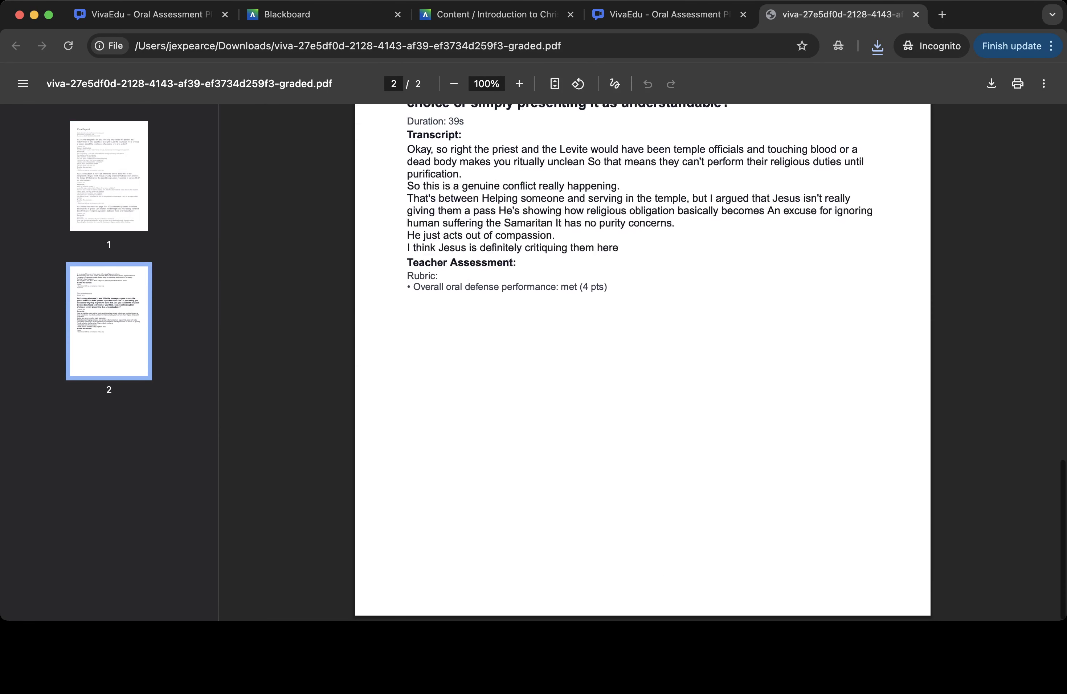
{"action": "scroll", "coordinate": [642, 360], "scroll_direction": "up", "scroll_amount": 20}
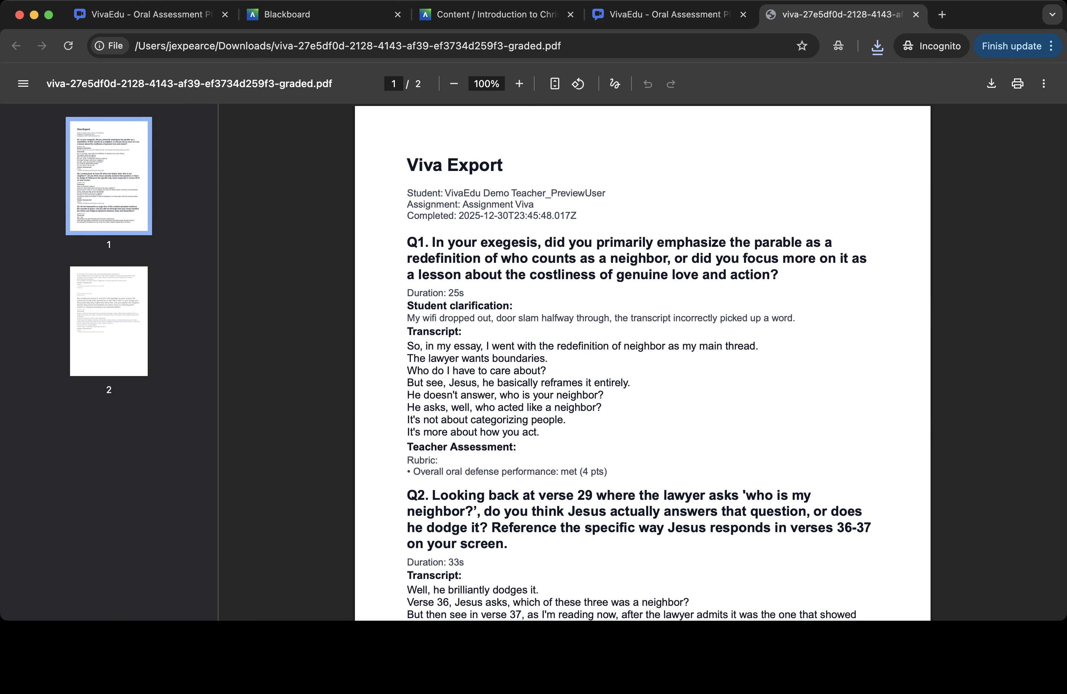
{"action": "left_click", "coordinate": [915, 14]}
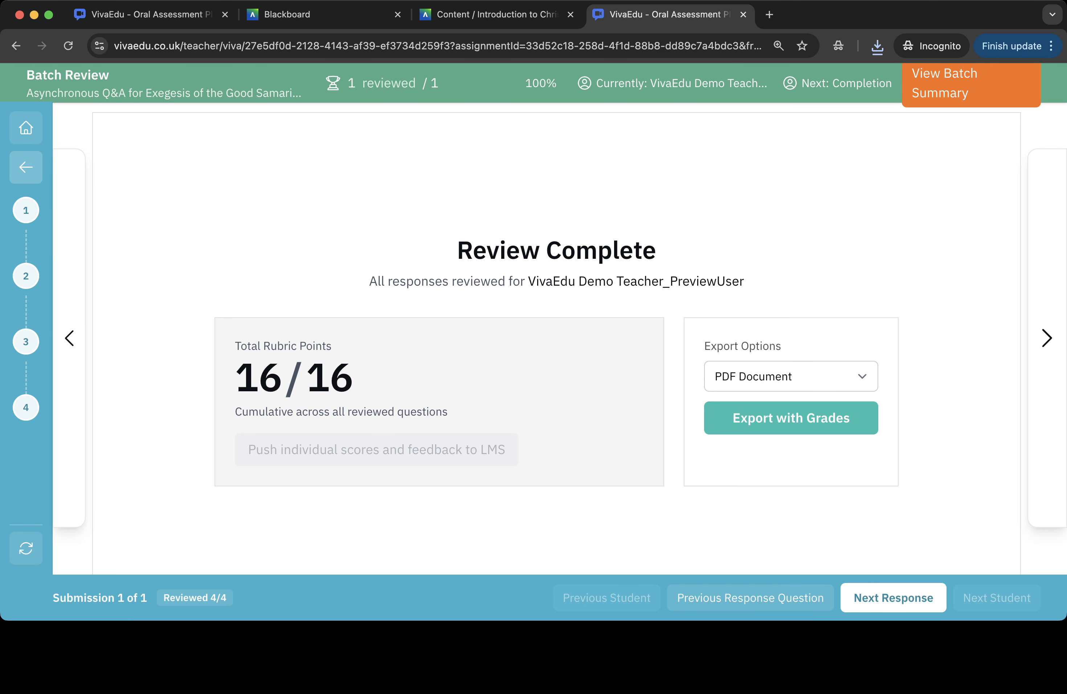
- Go back through the batch review to the class dashboard and close the VivaEdu teacher tab
{"action": "left_click", "coordinate": [26, 167]}
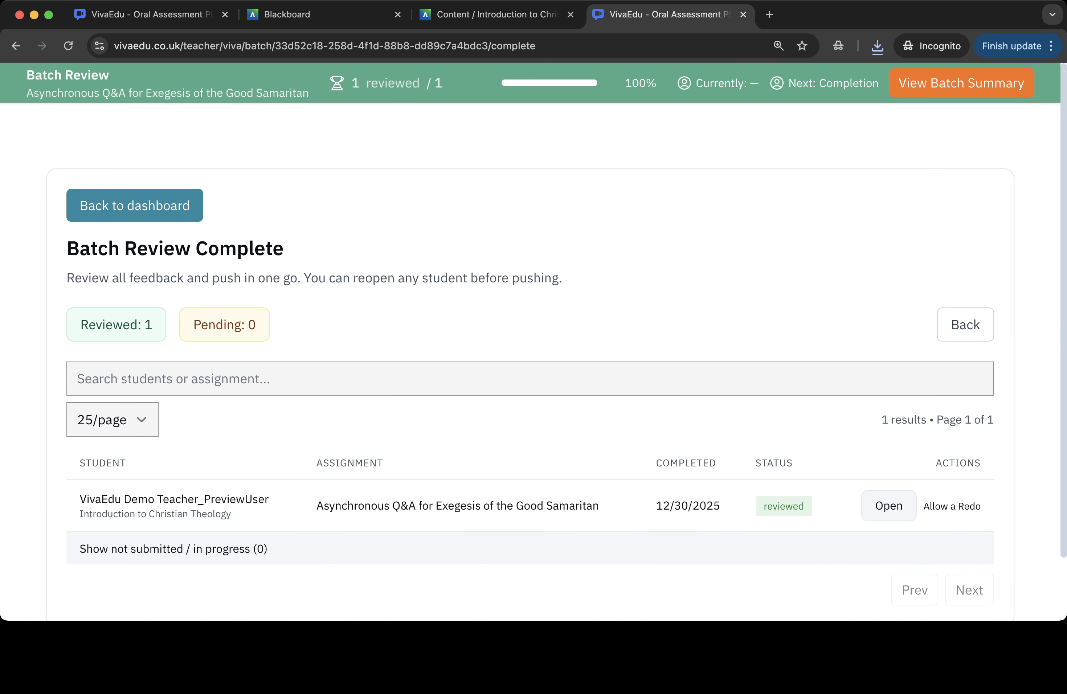
{"action": "left_click", "coordinate": [135, 205]}
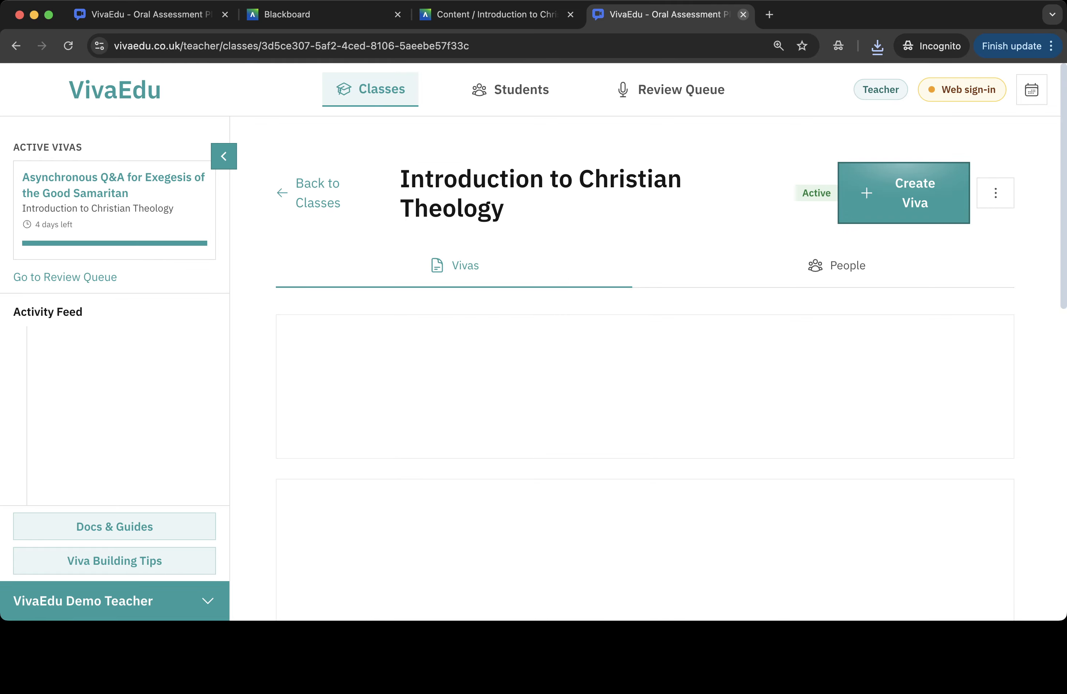
{"action": "key", "text": "super+w"}
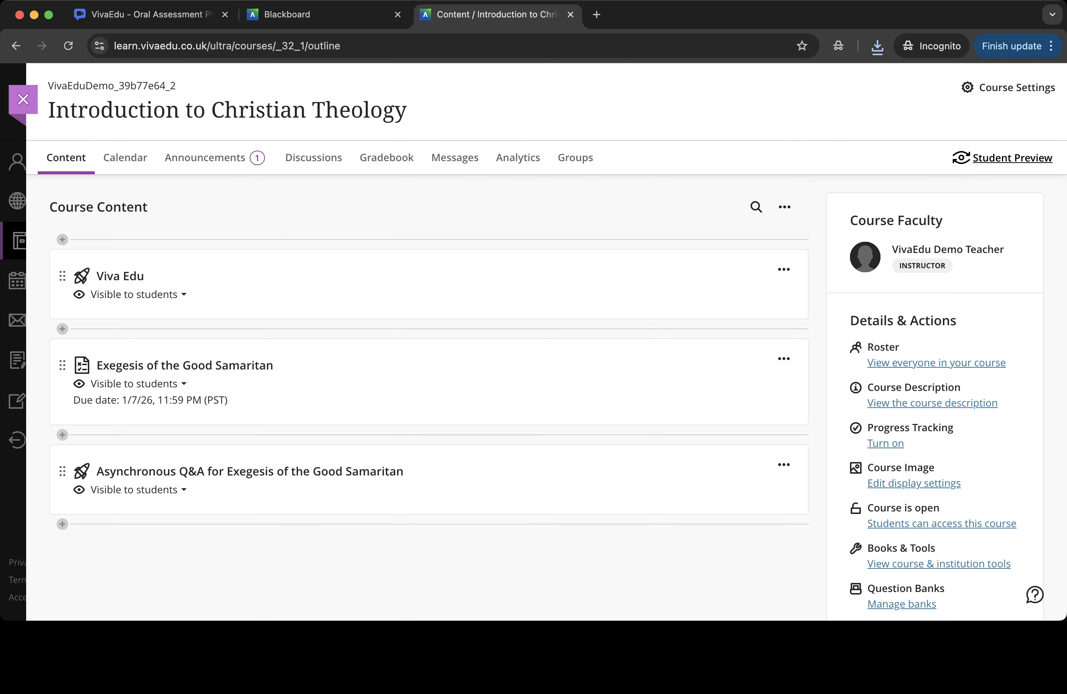
- Enter Blackboard Student Preview and launch the Viva Edu tool from the course content
{"action": "left_click", "coordinate": [1012, 158]}
{"action": "left_click", "coordinate": [606, 303]}
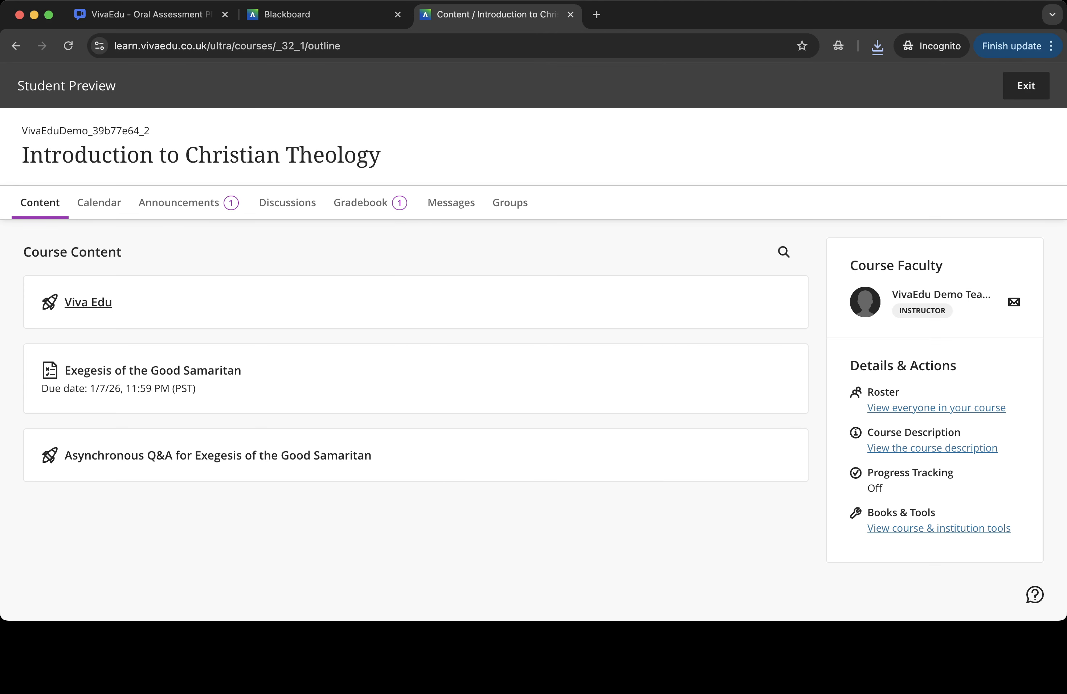
{"action": "left_click", "coordinate": [88, 302]}
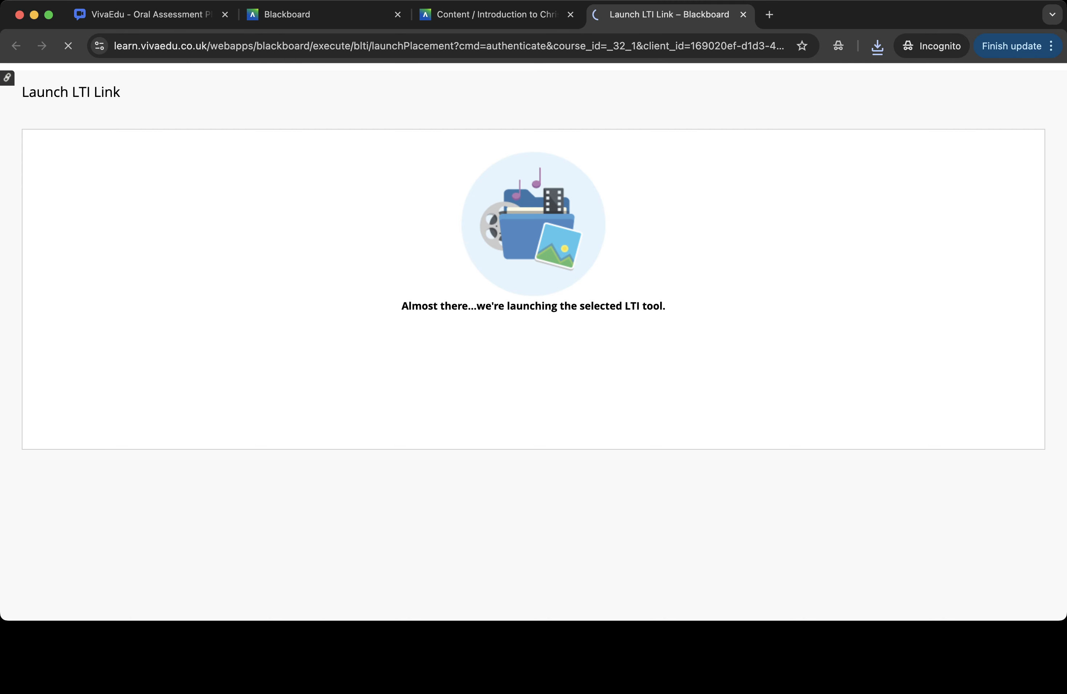
- Open the graded Asynchronous Q&A for Exegesis of the Good Samaritan results from the student dashboard
{"action": "scroll", "coordinate": [534, 343], "scroll_direction": "down", "scroll_amount": 10}
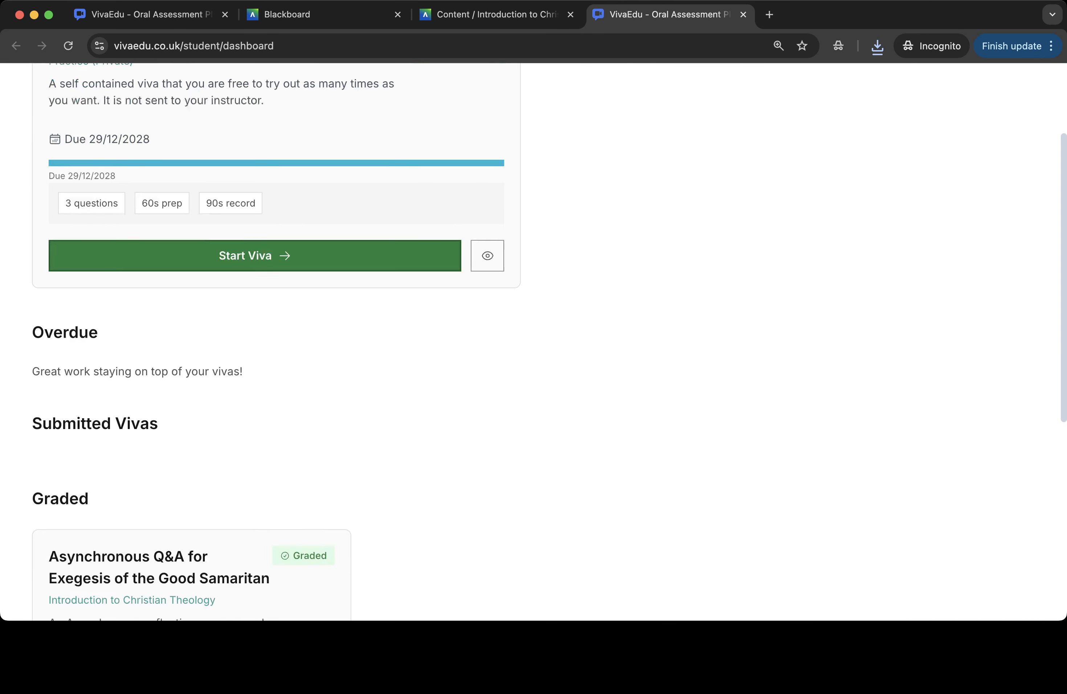
{"action": "left_click", "coordinate": [202, 398]}
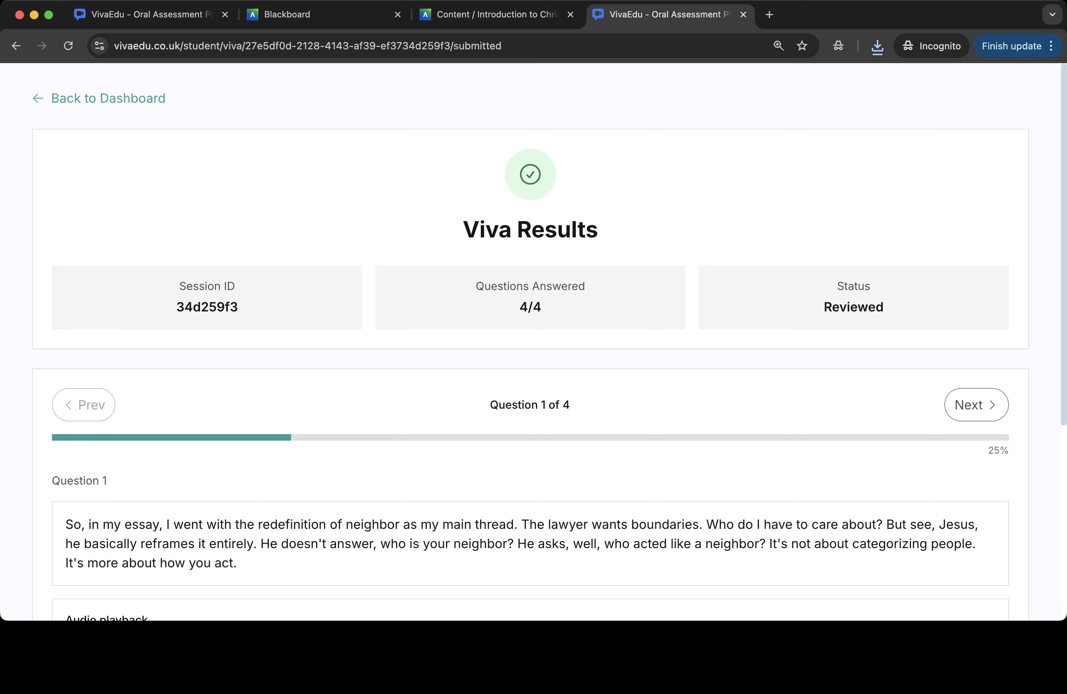
- Browse the student results for questions 1 and 2, checking their scores and feedback
{"action": "scroll", "coordinate": [533, 342], "scroll_direction": "down", "scroll_amount": 5}
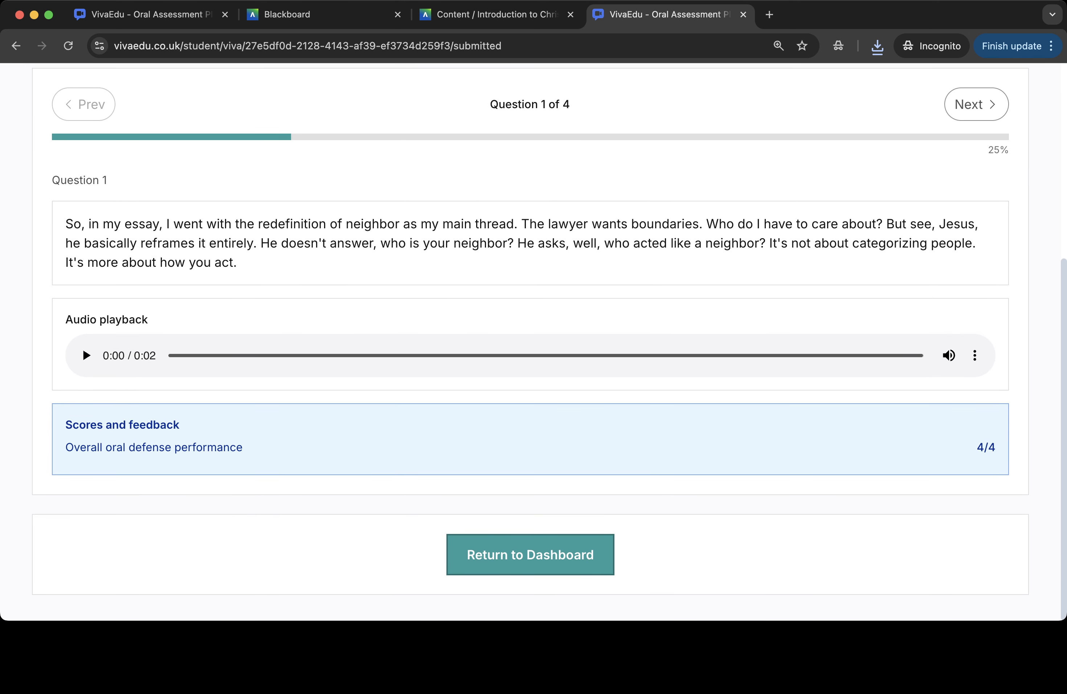
{"action": "scroll", "coordinate": [533, 343], "scroll_direction": "up", "scroll_amount": 3}
{"action": "left_click", "coordinate": [976, 315]}
{"action": "scroll", "coordinate": [976, 314], "scroll_direction": "down", "scroll_amount": 5}
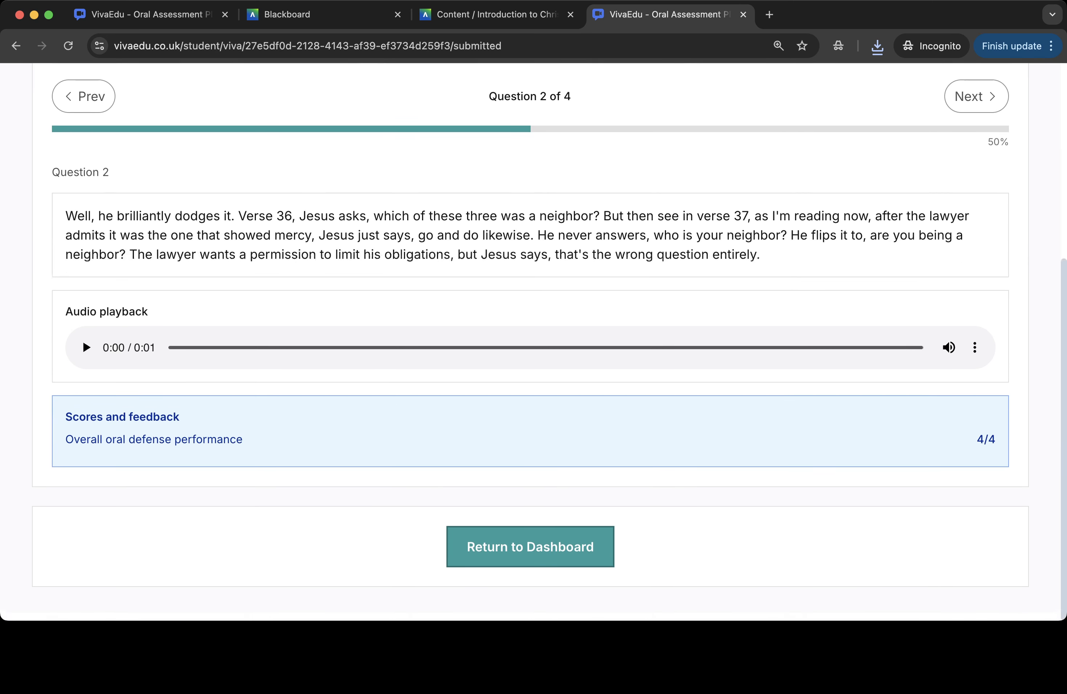
{"action": "left_click", "coordinate": [976, 104]}
- Play the instructor video feedback on question 3's results
{"action": "scroll", "coordinate": [976, 104], "scroll_direction": "down", "scroll_amount": 5}
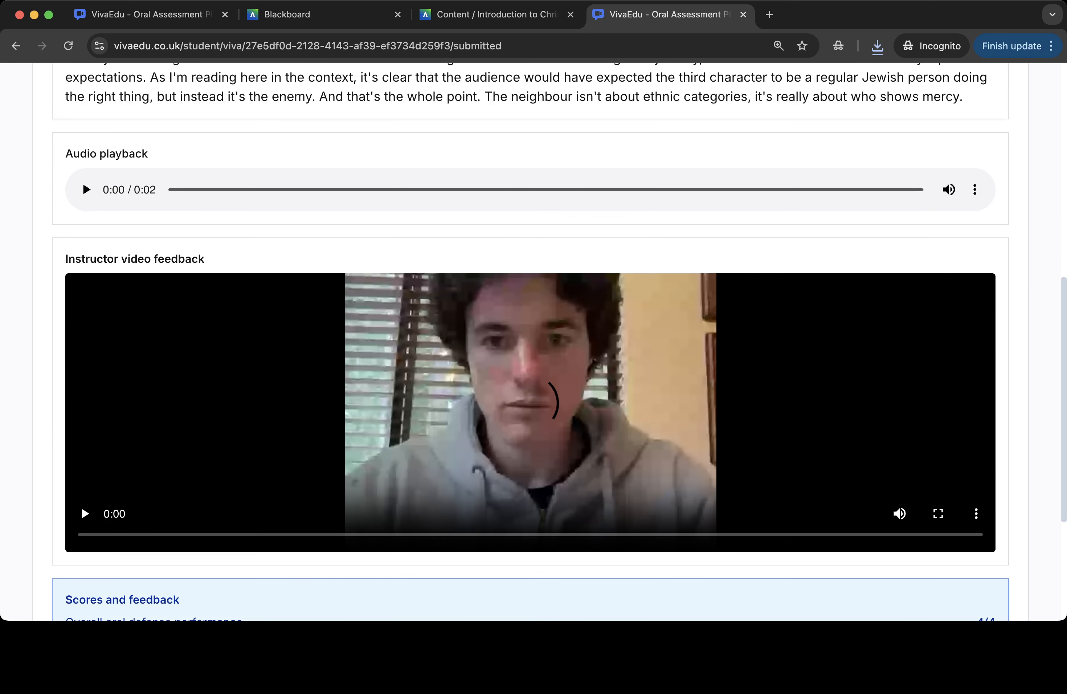
{"action": "scroll", "coordinate": [85, 428], "scroll_direction": "down", "scroll_amount": 2}
{"action": "left_click", "coordinate": [85, 427]}
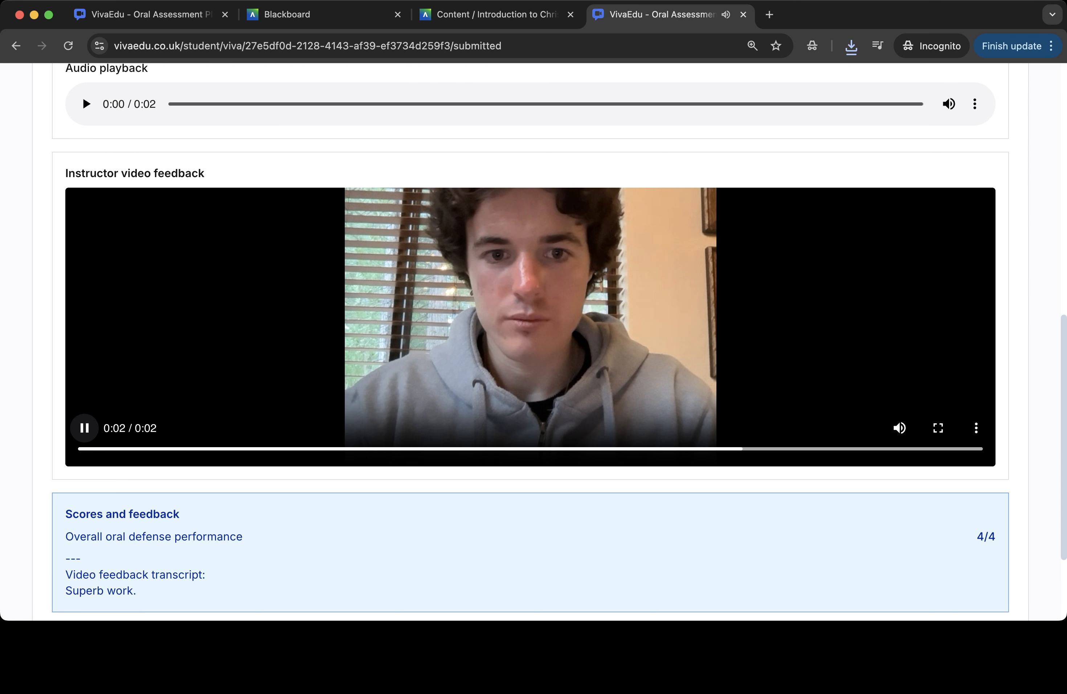
- Return to the student dashboard and close the VivaEdu student tab
{"action": "scroll", "coordinate": [533, 343], "scroll_direction": "up", "scroll_amount": 5}
{"action": "scroll", "coordinate": [533, 343], "scroll_direction": "up", "scroll_amount": 4}
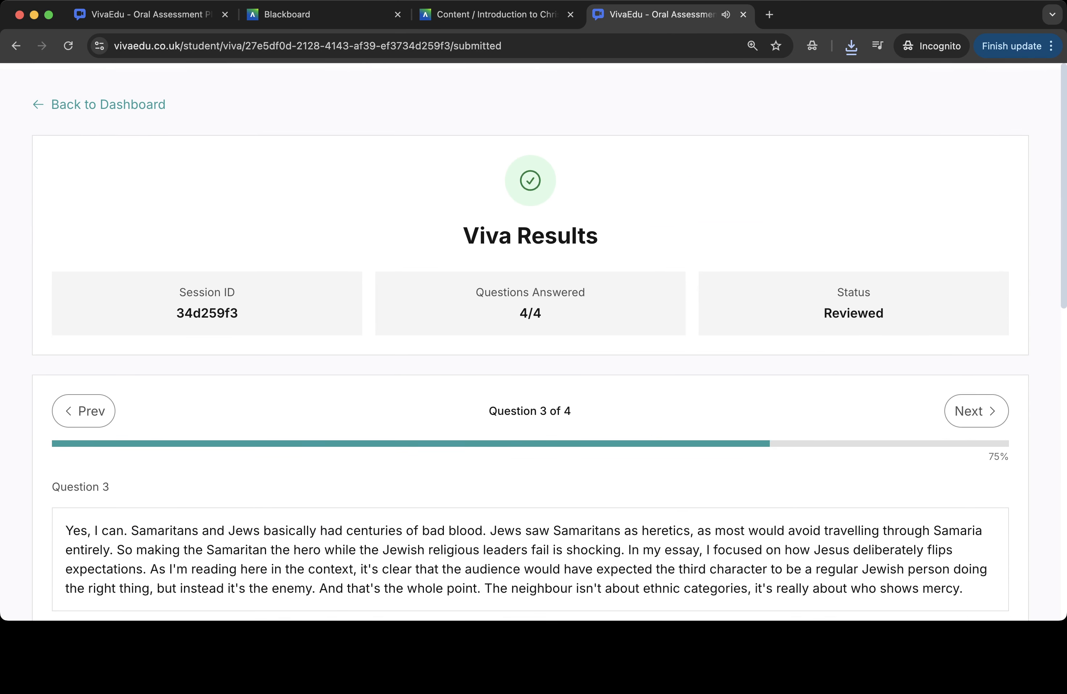
{"action": "left_click", "coordinate": [99, 102]}
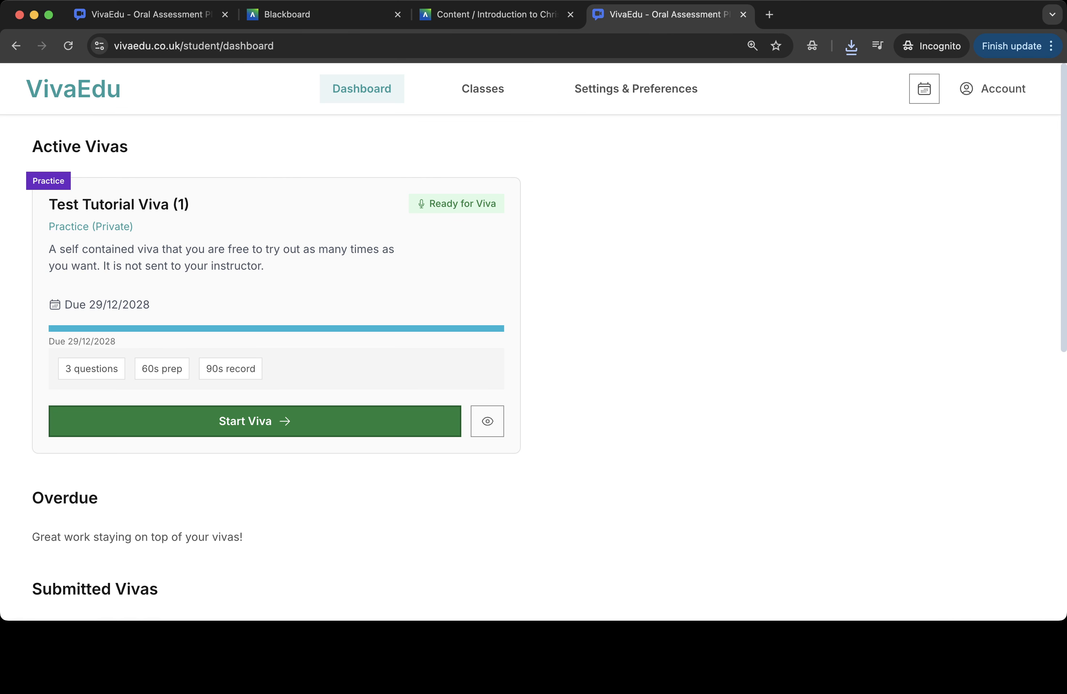
{"action": "left_click", "coordinate": [743, 15]}
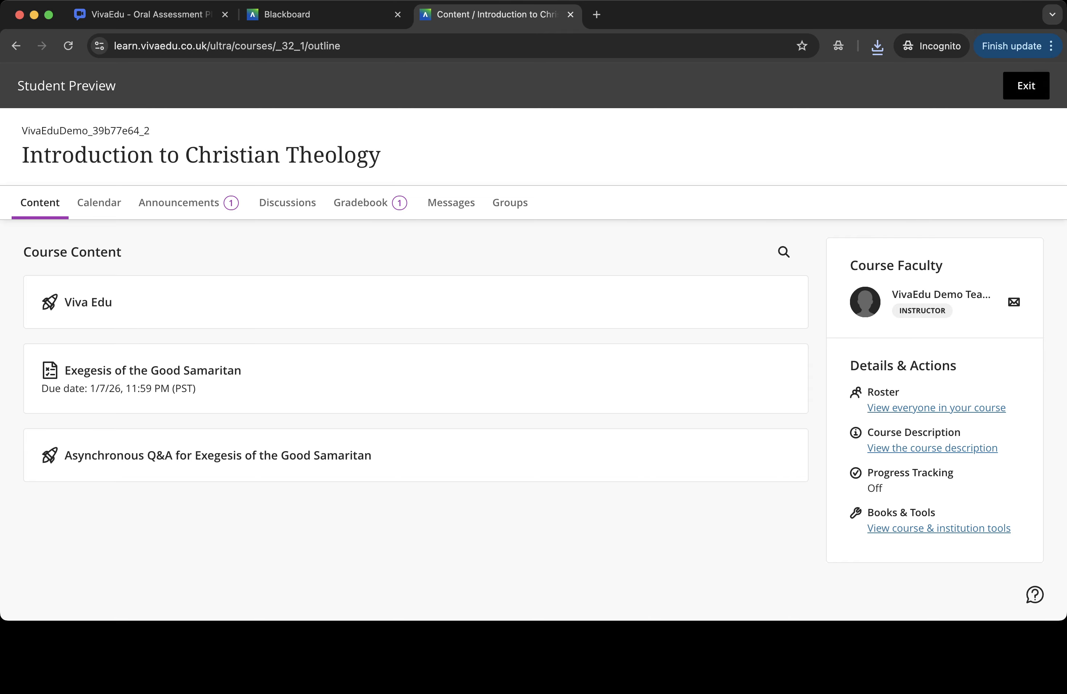
- Exit the Blackboard student preview, discarding the preview user instead of saving it
{"action": "left_click", "coordinate": [1026, 86]}
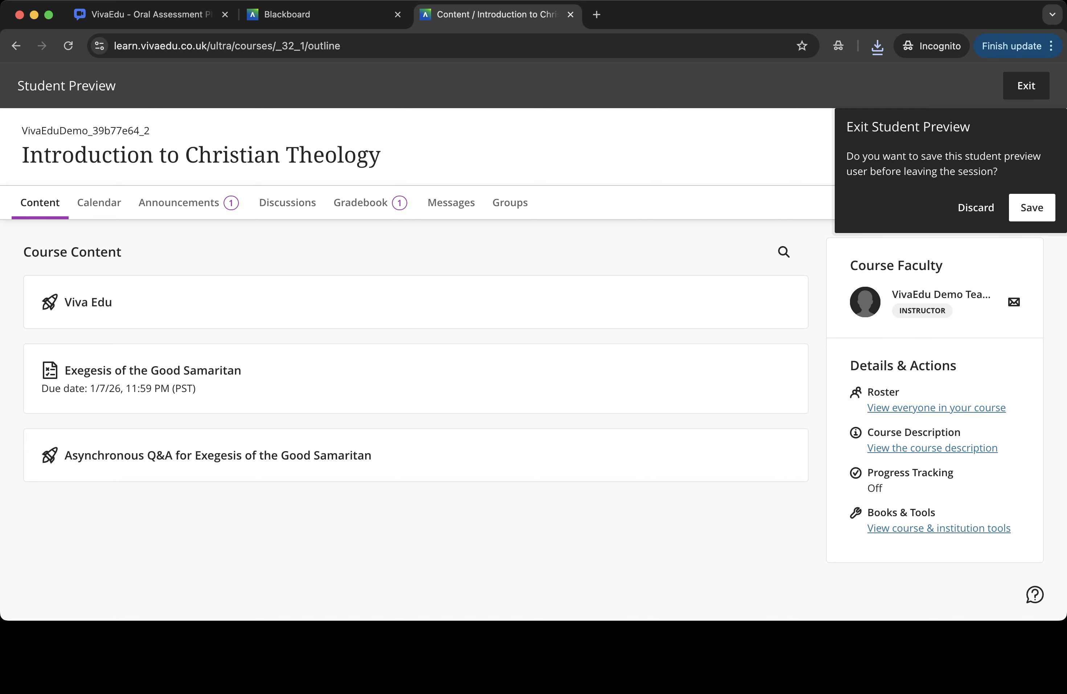
{"action": "left_click", "coordinate": [1029, 207]}
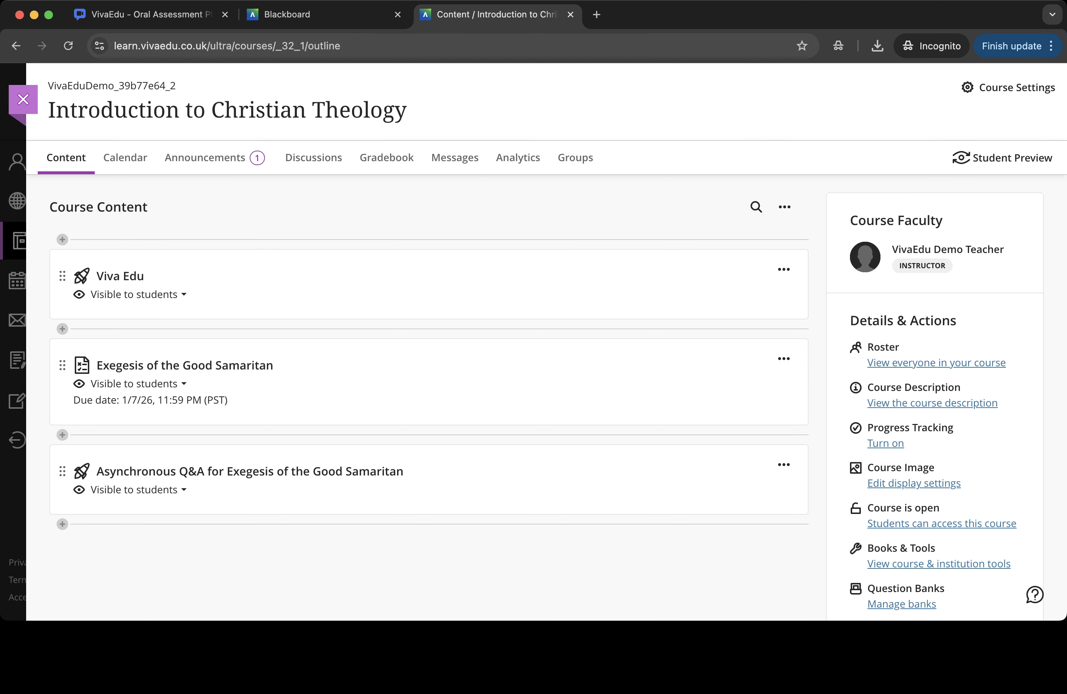
- Open the VivaEdu Docs & Guides from the homepage and browse the documentation's sections
{"action": "left_click", "coordinate": [151, 15]}
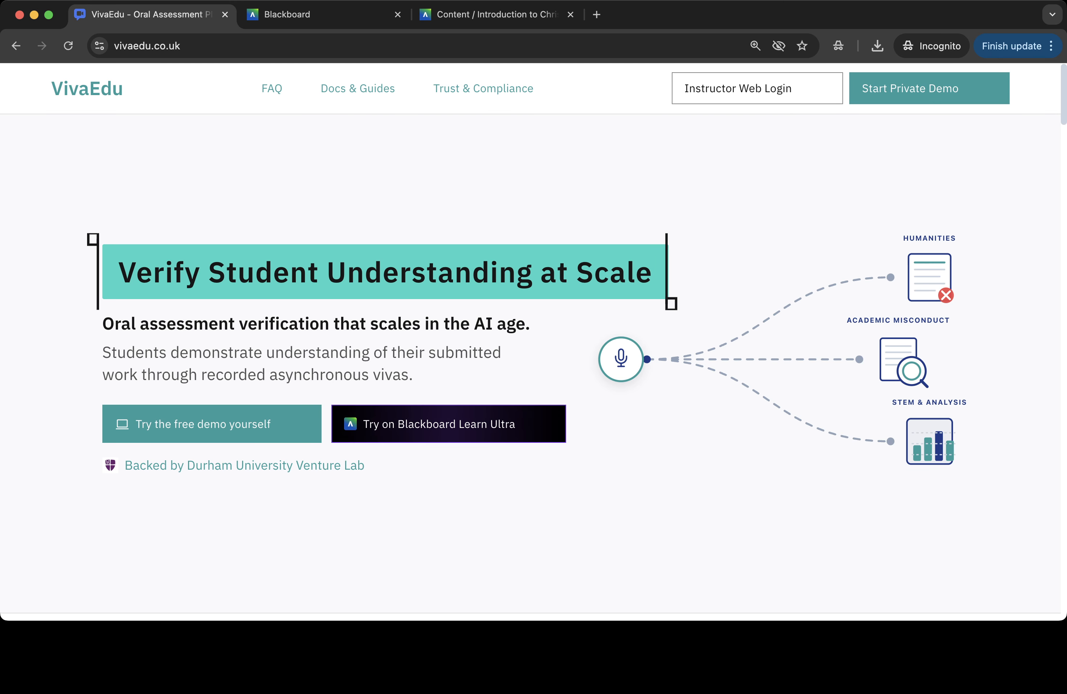
{"action": "scroll", "coordinate": [534, 342], "scroll_direction": "down", "scroll_amount": 10}
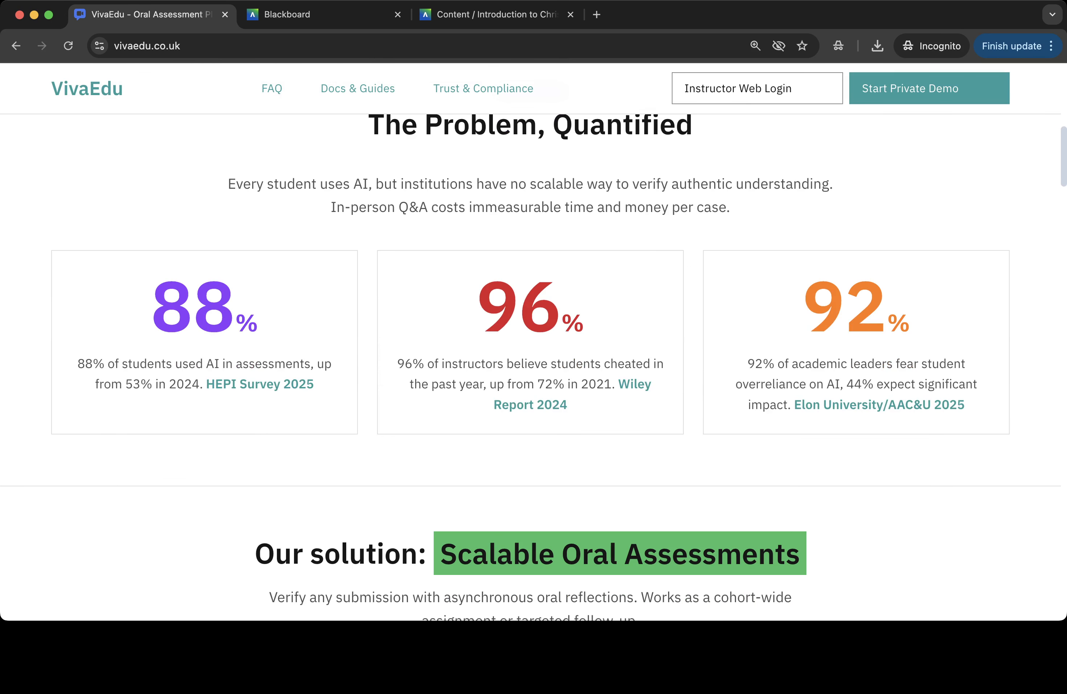
{"action": "left_click", "coordinate": [358, 88]}
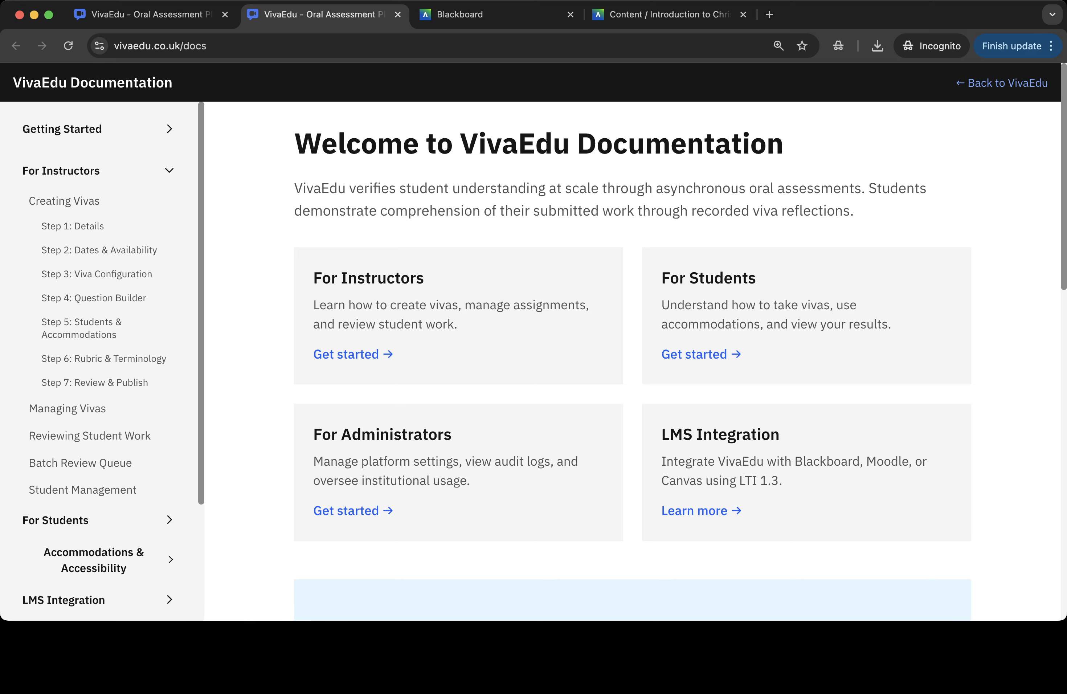
{"action": "scroll", "coordinate": [99, 450], "scroll_direction": "down", "scroll_amount": 4}
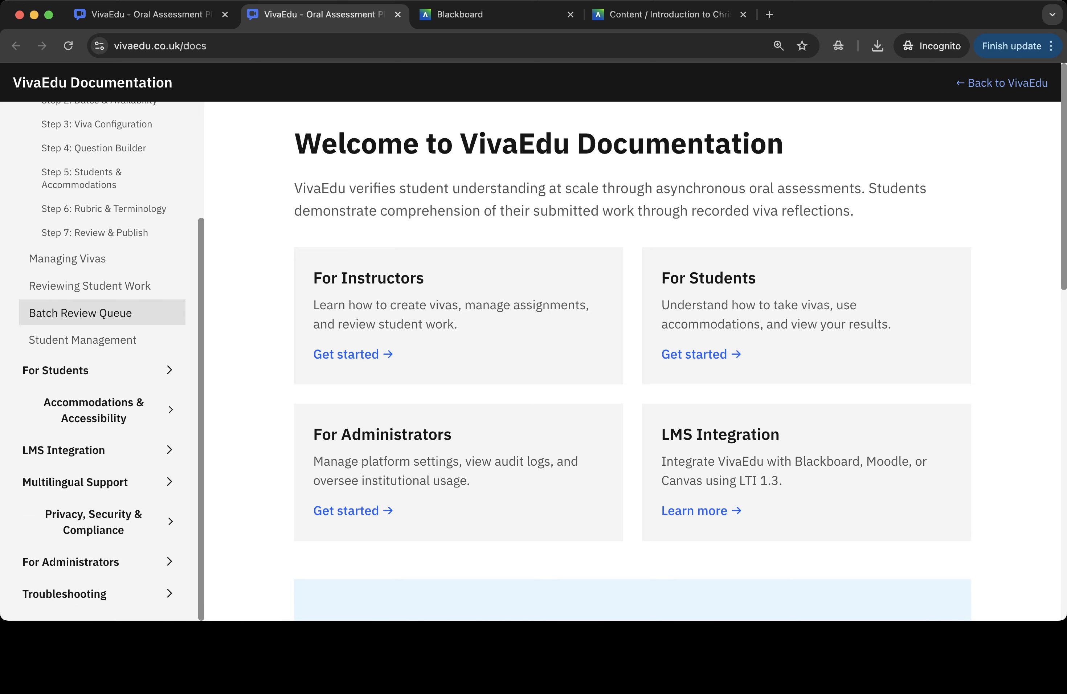
{"action": "scroll", "coordinate": [99, 450], "scroll_direction": "up", "scroll_amount": 4}
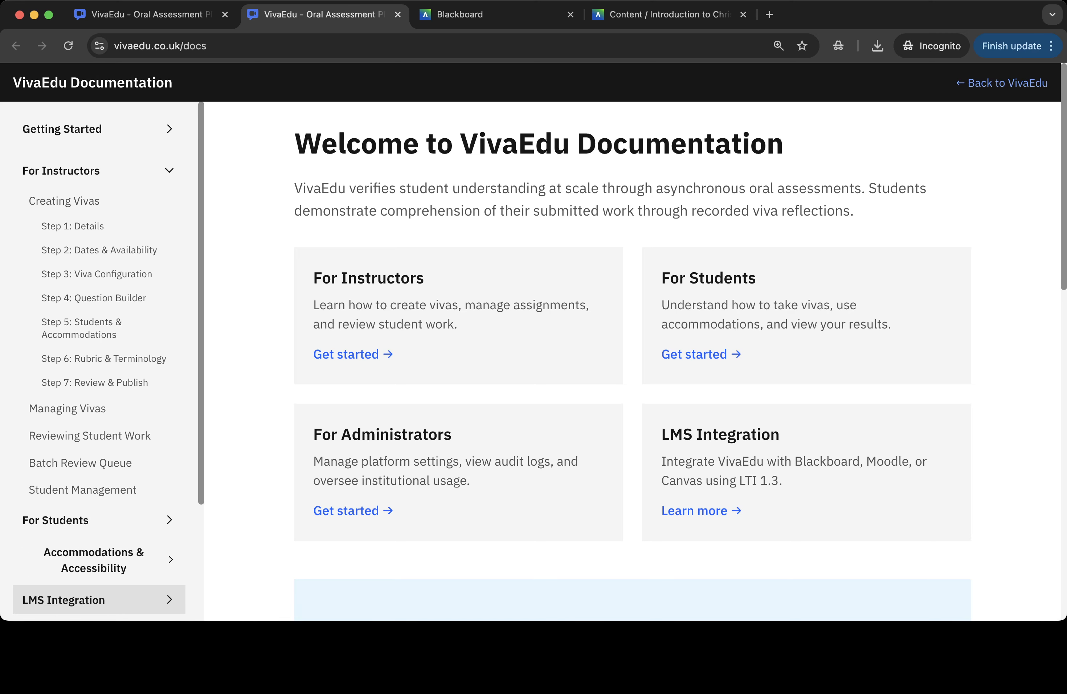
{"action": "left_click", "coordinate": [144, 14]}
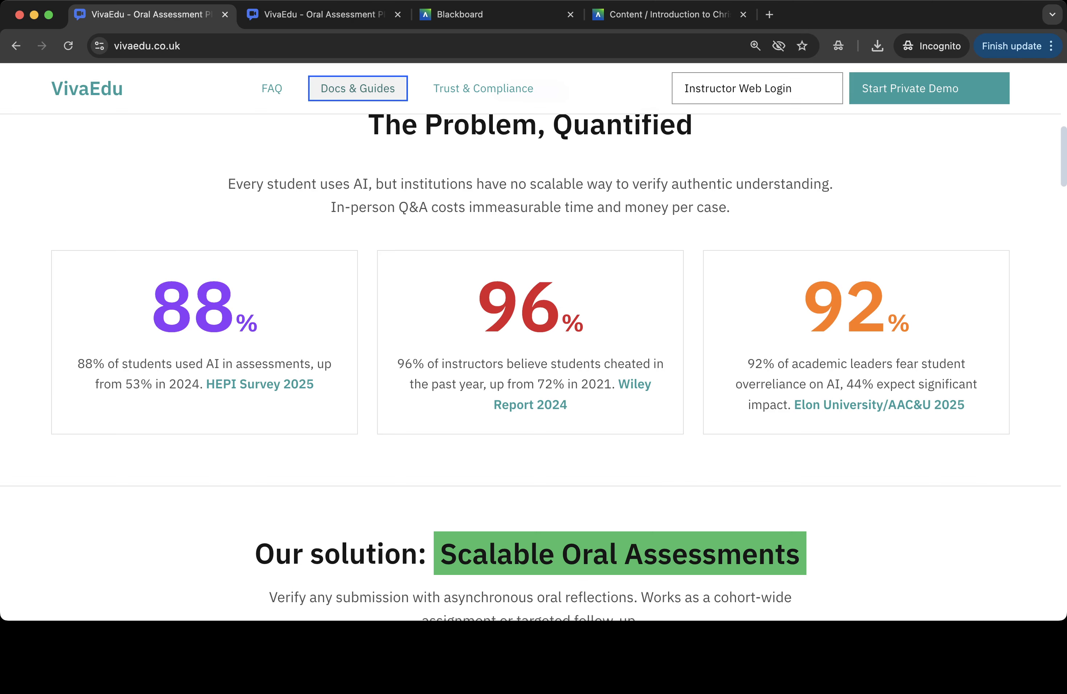
{"action": "scroll", "coordinate": [534, 342], "scroll_direction": "up", "scroll_amount": 10}
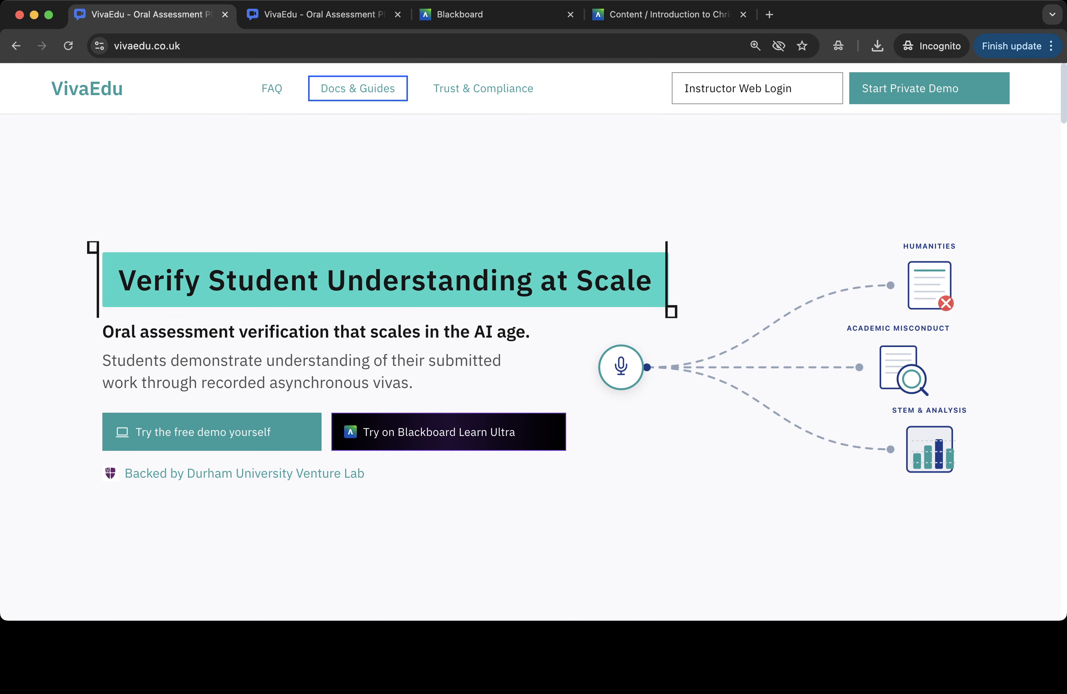
{"action": "key", "text": "super+Tab"}
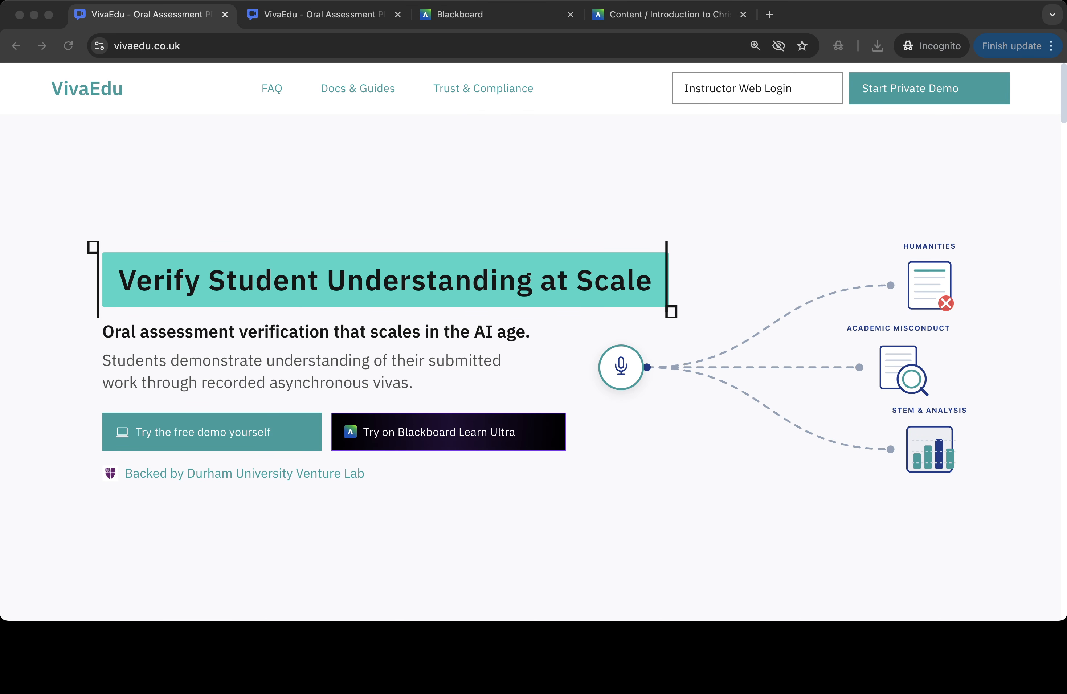